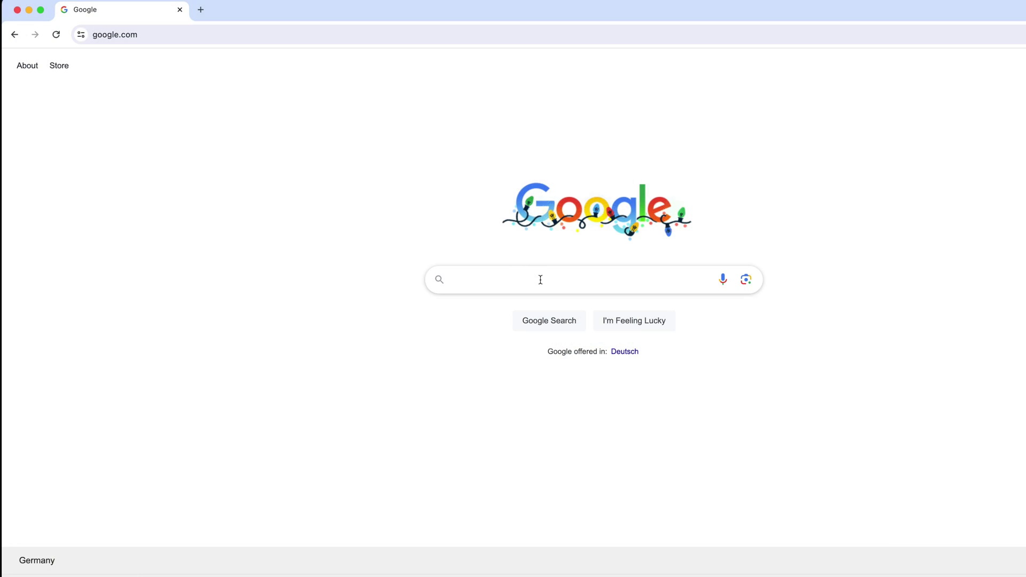
Search Google for 'qr code generator' using the autocomplete suggestion
{"action": "left_click", "coordinate": [538, 283]}
{"action": "type", "text": "QR C"}
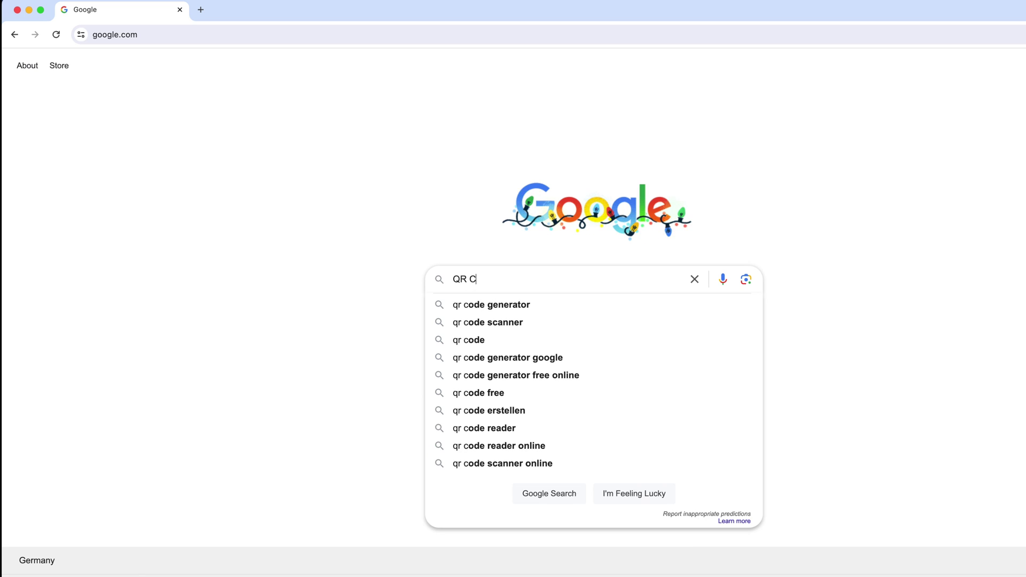
{"action": "key", "text": "Down"}
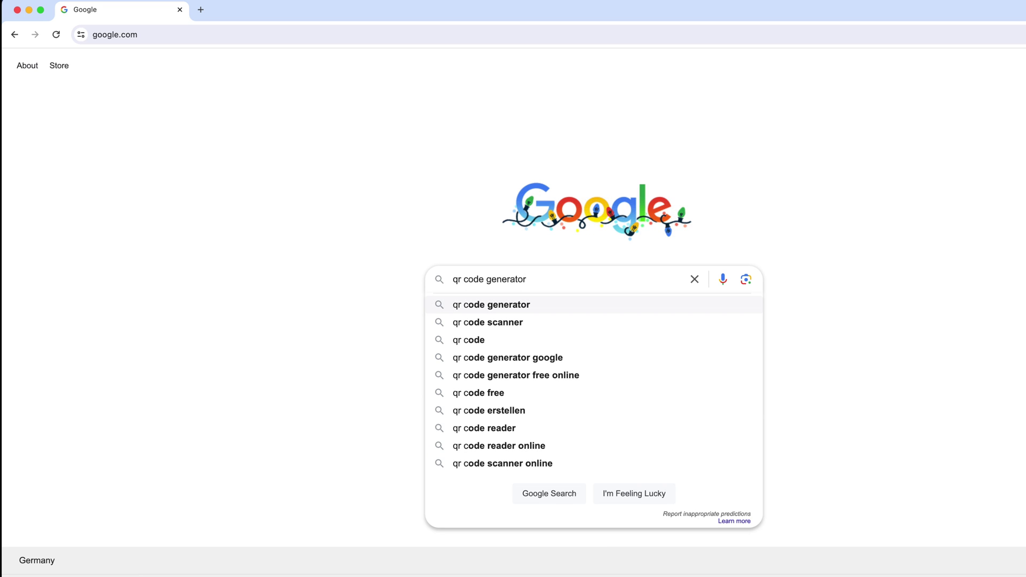
{"action": "key", "text": "Return"}
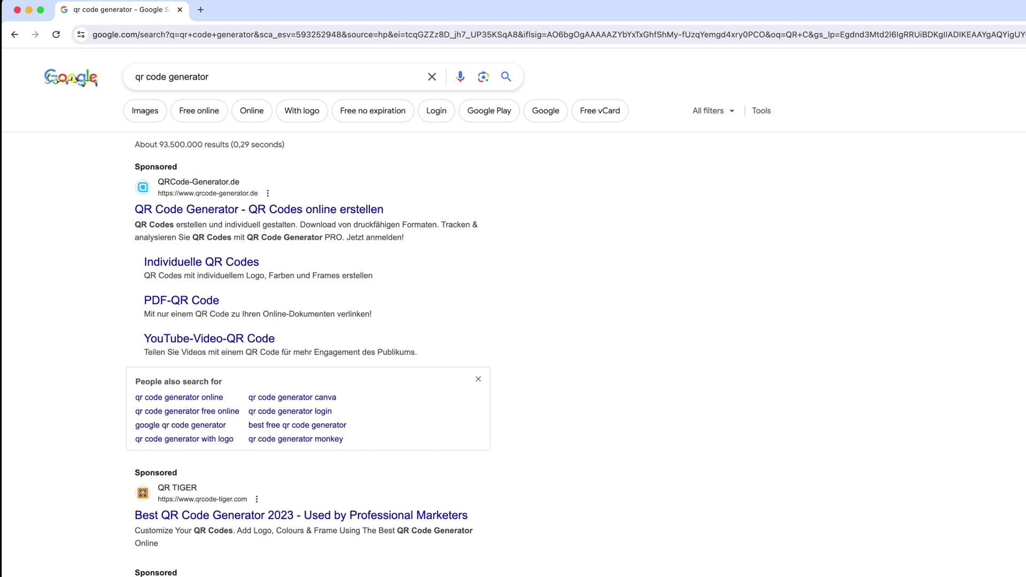
Open the QR Code Generator result, then load printer.tools/qrcode2stl/ in the same tab
{"action": "left_click", "coordinate": [274, 209]}
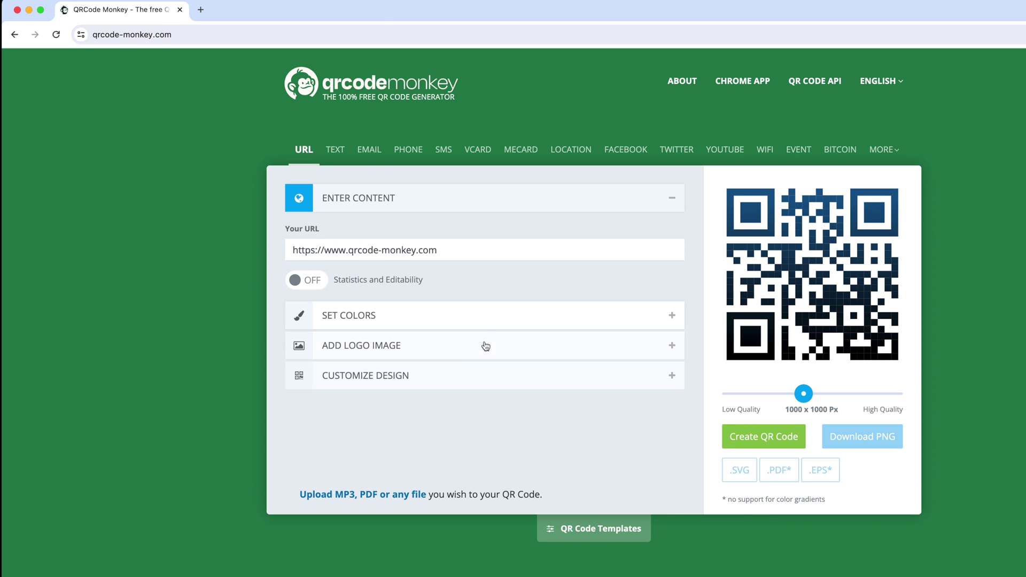
{"action": "left_click", "coordinate": [384, 33]}
{"action": "type", "text": "printer.tools/qrcode2stl/"}
{"action": "key", "text": "Return"}
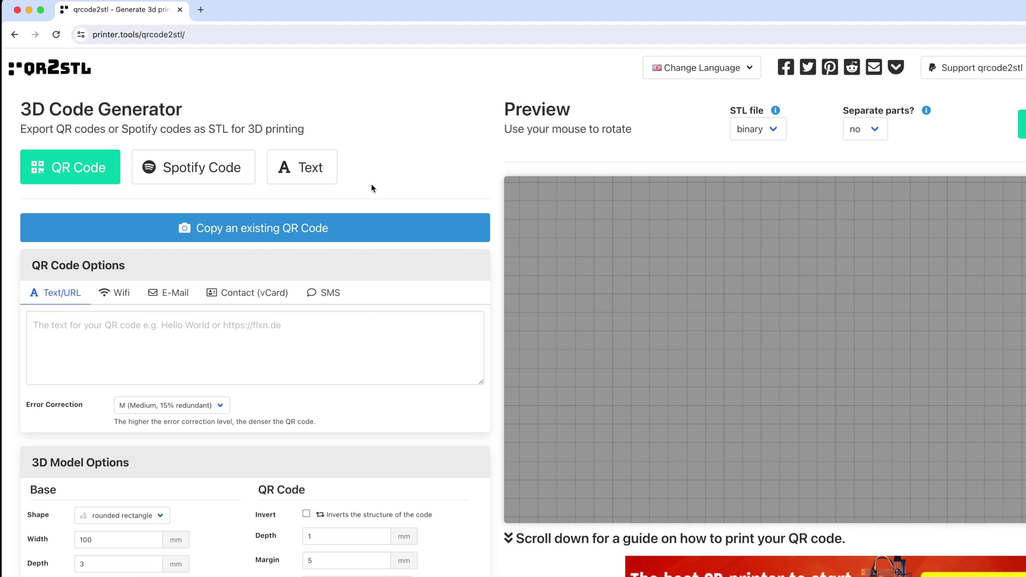
{"action": "scroll", "coordinate": [371, 188], "scroll_direction": "down", "scroll_amount": 1}
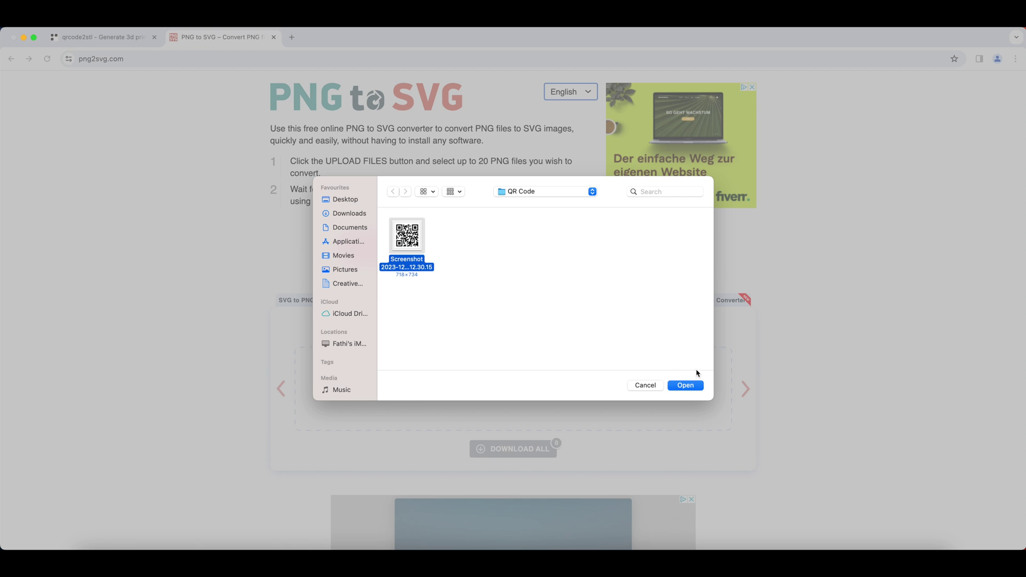
Export Body11 as an STL mesh saved under the name 'QR Code'
{"action": "left_click", "coordinate": [686, 385]}
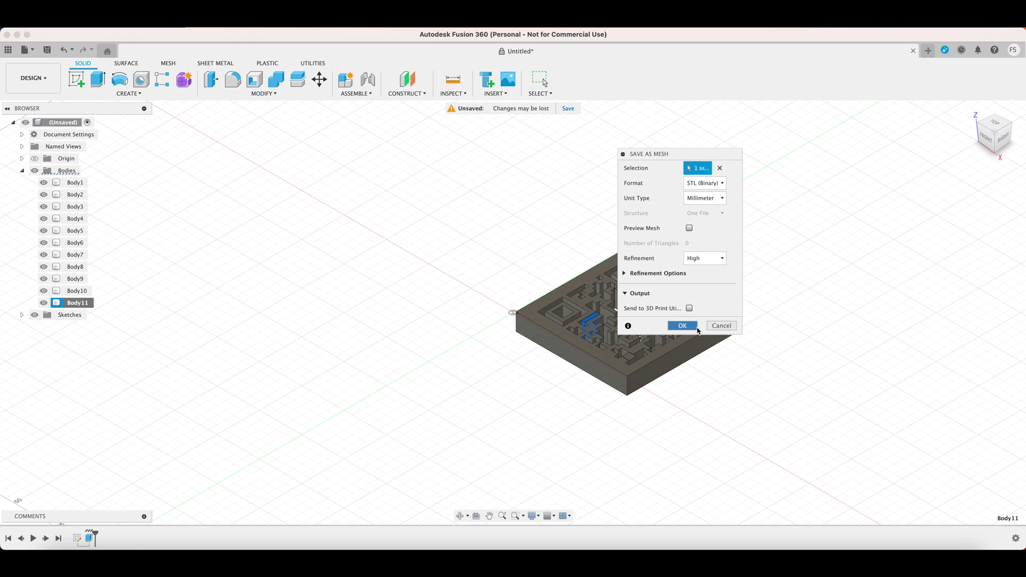
{"action": "left_click", "coordinate": [696, 330]}
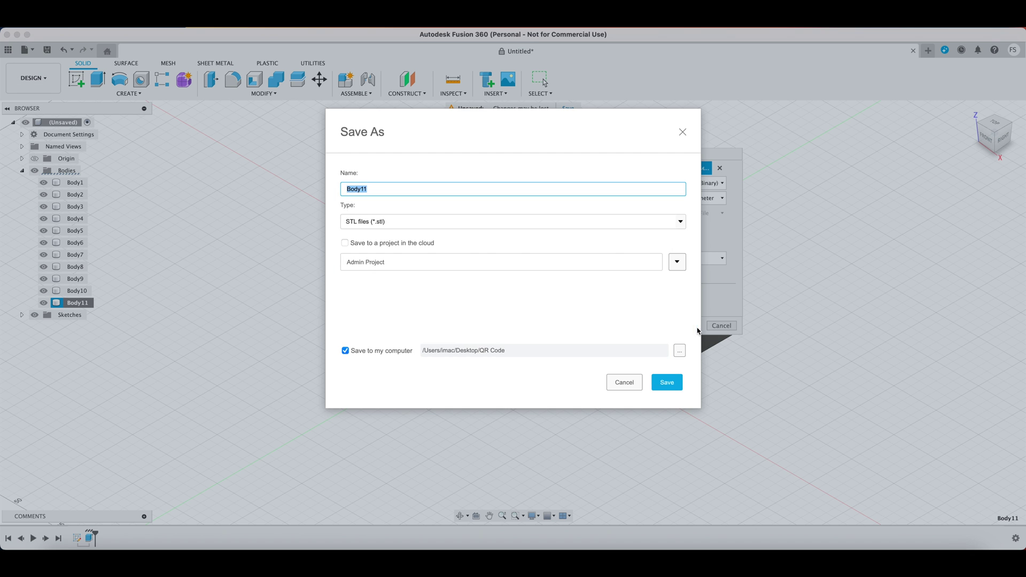
{"action": "type", "text": "QR Code"}
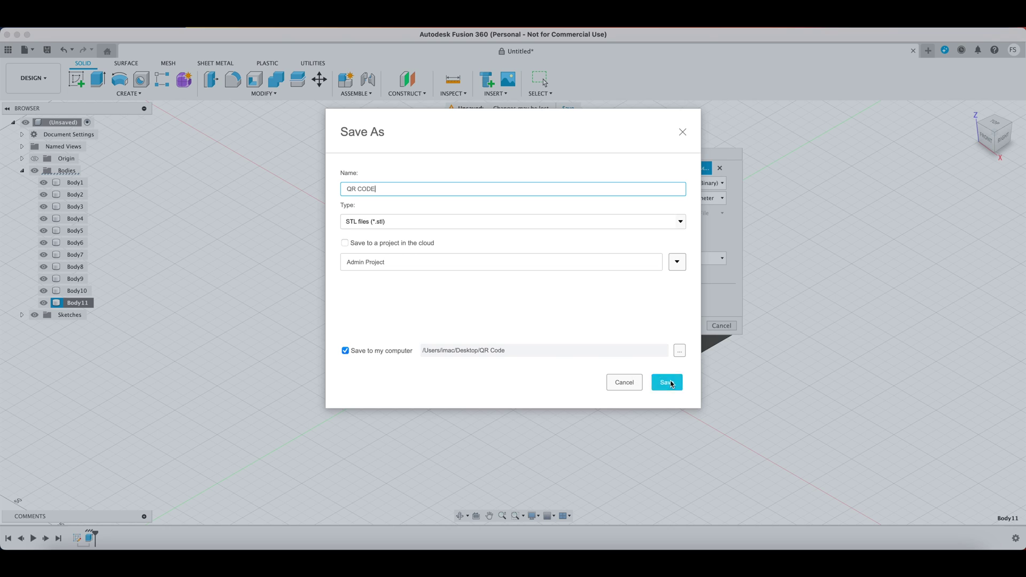
{"action": "left_click", "coordinate": [667, 382]}
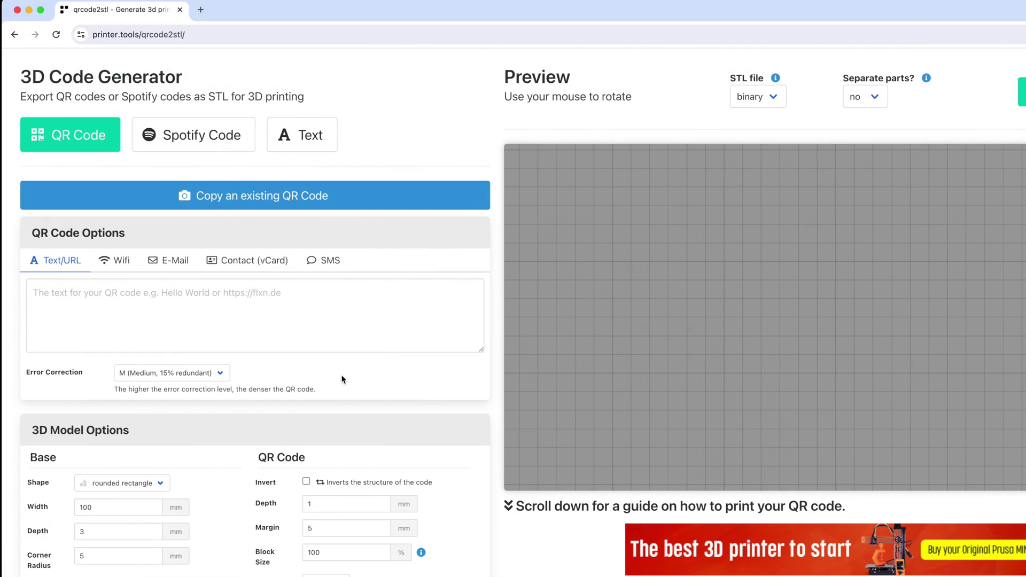
Paste the YouTube channel link as QR content and set the rounded-rectangle base width to 50 mm
{"action": "left_click", "coordinate": [88, 290]}
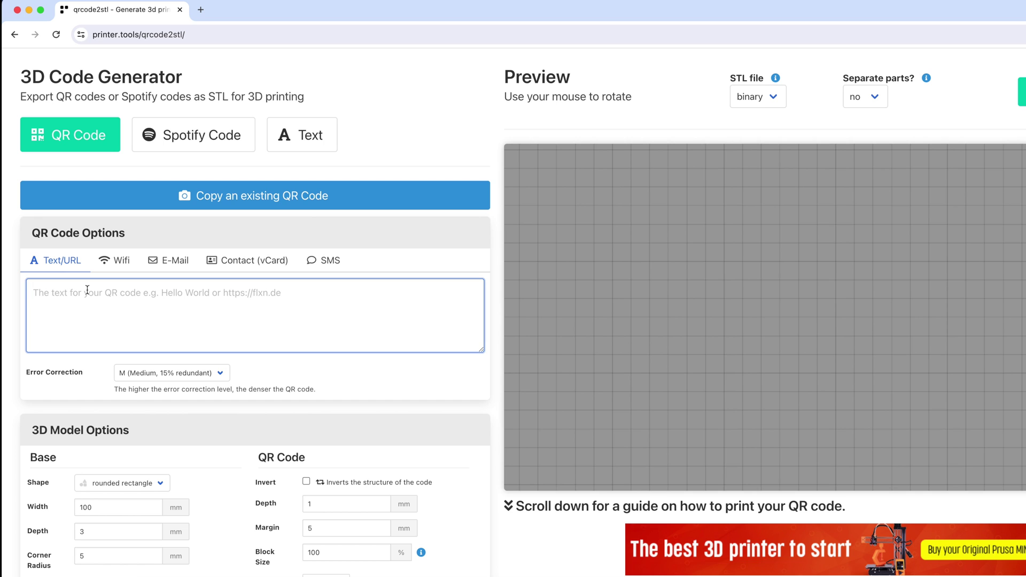
{"action": "type", "text": "https://www.youtube.com/@lukisstudio"}
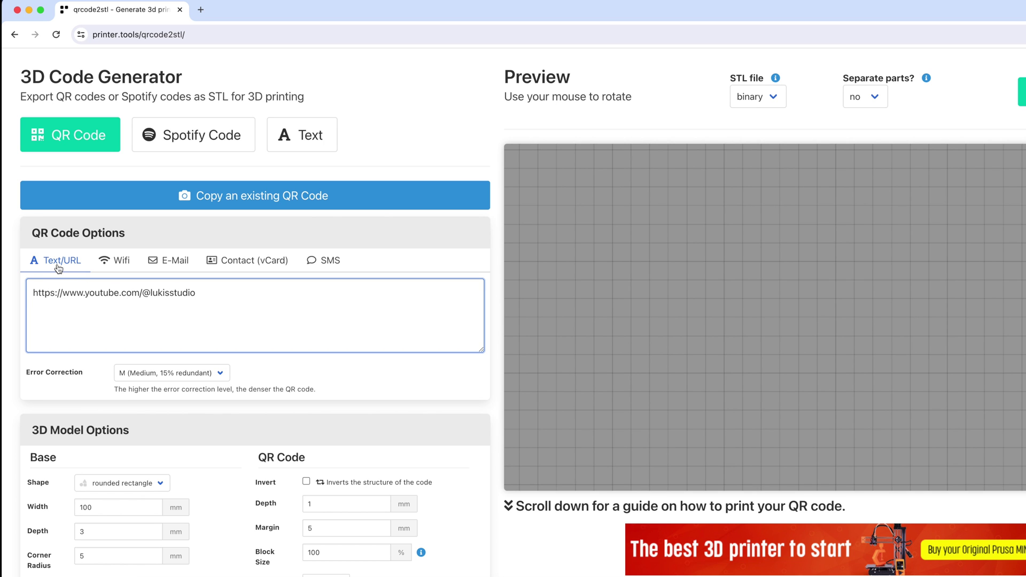
{"action": "scroll", "coordinate": [108, 303], "scroll_direction": "down", "scroll_amount": 5}
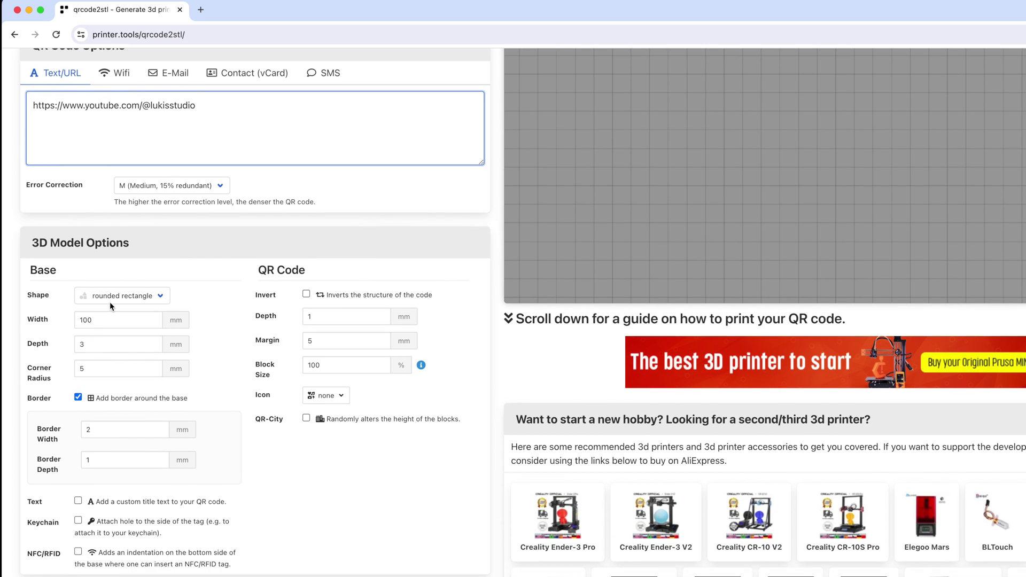
{"action": "double_click", "coordinate": [101, 319]}
{"action": "type", "text": "50"}
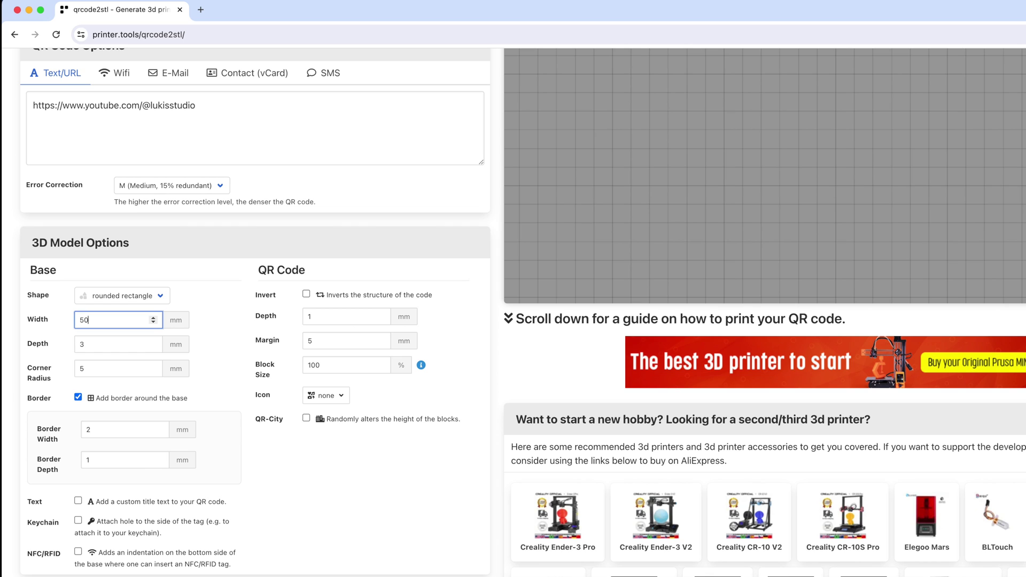
{"action": "left_click", "coordinate": [149, 296]}
{"action": "left_click", "coordinate": [134, 344]}
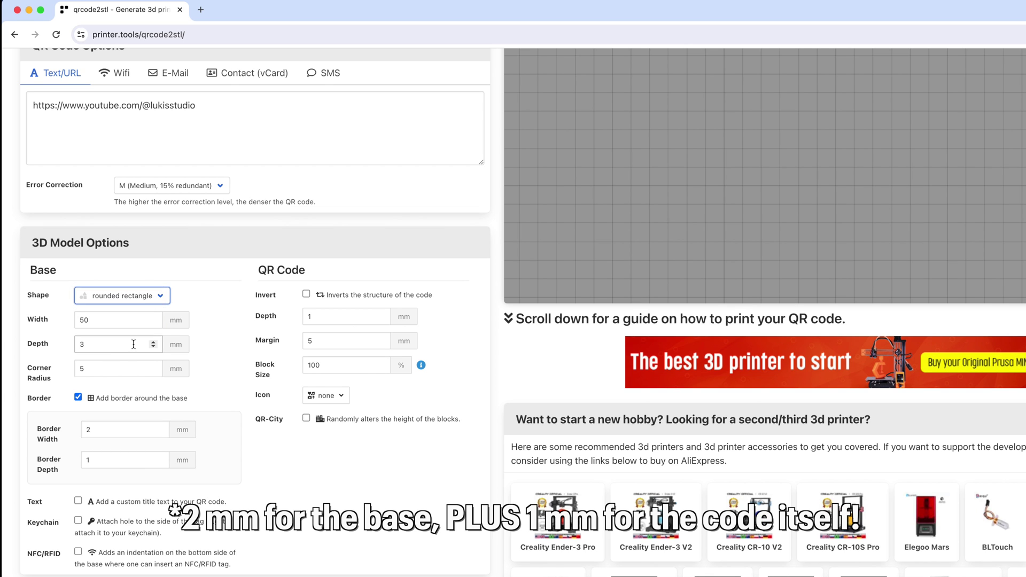
Set the base depth to 2 mm and leave the keychain hole and NFC/RFID indentation off
{"action": "double_click", "coordinate": [133, 344]}
{"action": "left_click", "coordinate": [213, 344]}
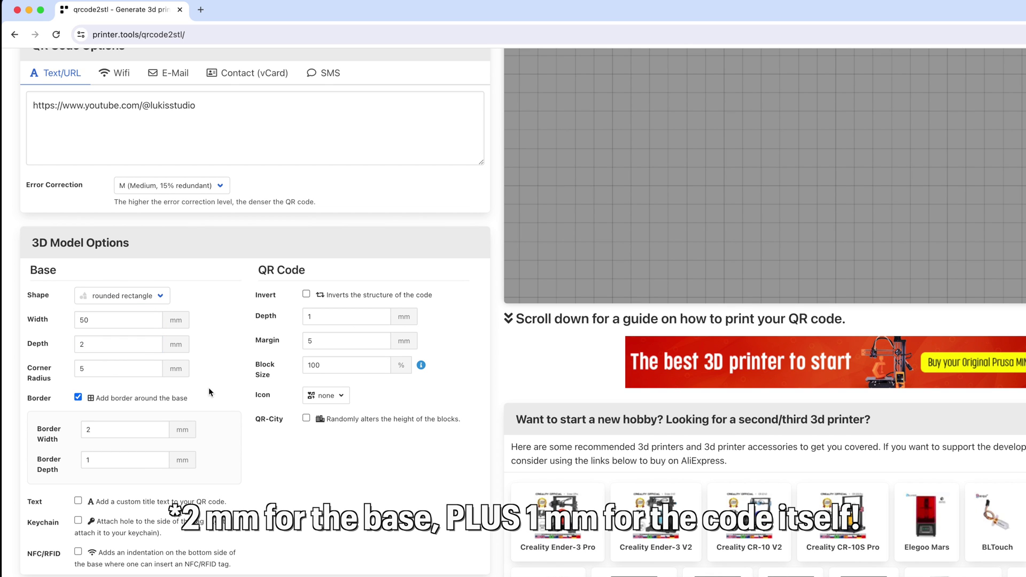
{"action": "scroll", "coordinate": [208, 387], "scroll_direction": "down", "scroll_amount": 5}
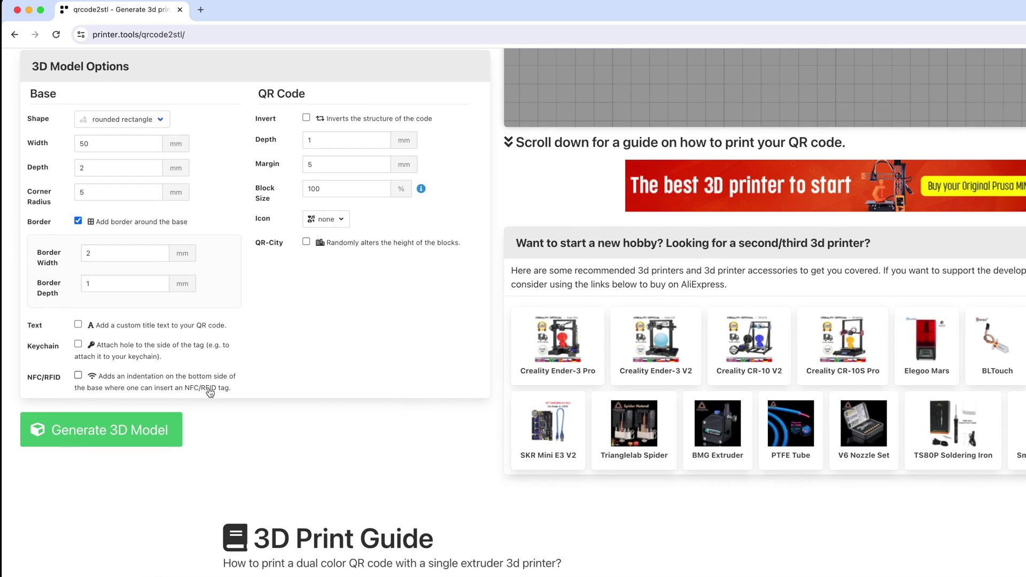
{"action": "left_click", "coordinate": [78, 345]}
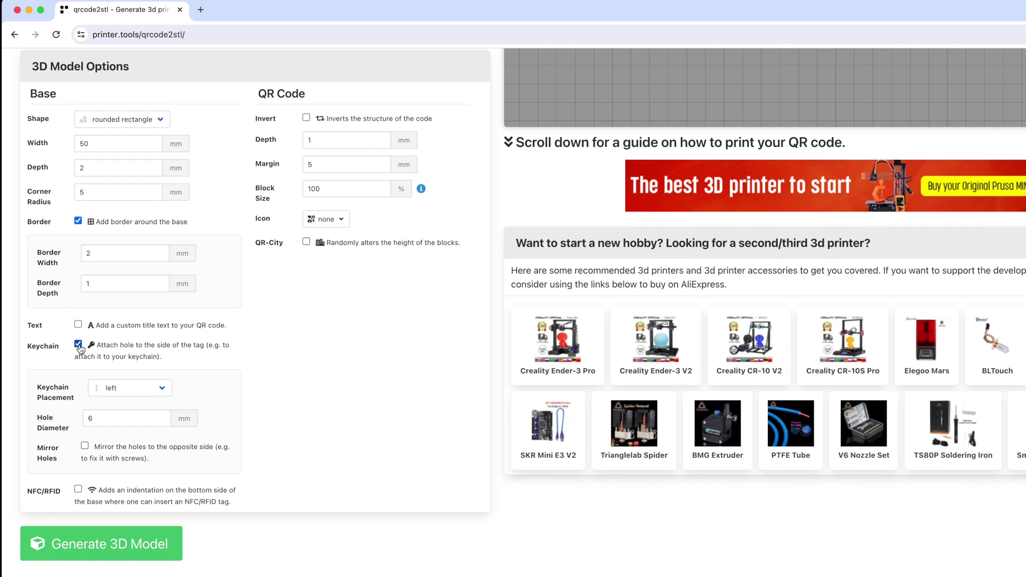
{"action": "left_click", "coordinate": [78, 344]}
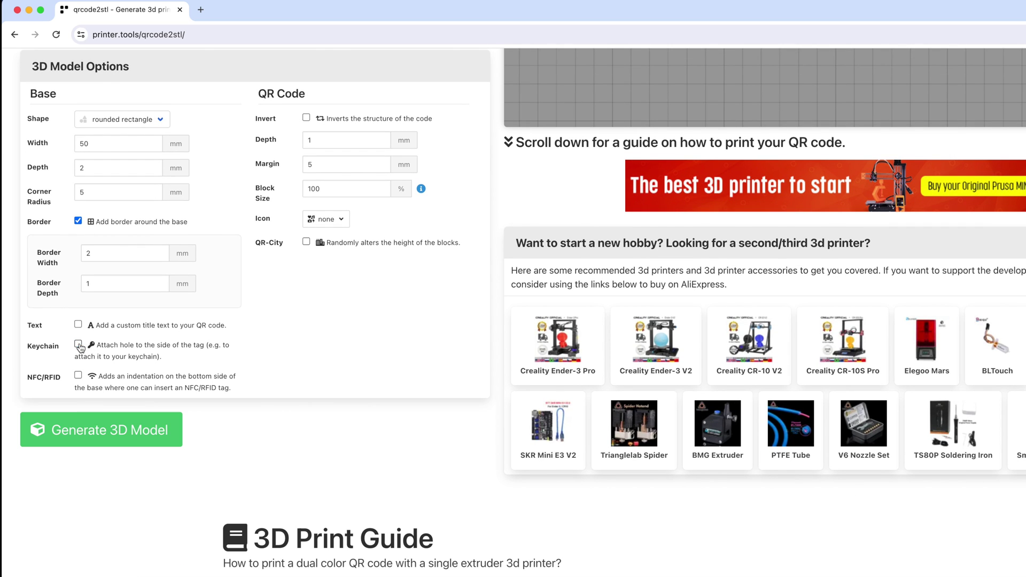
{"action": "left_click", "coordinate": [78, 375]}
{"action": "left_click", "coordinate": [78, 376]}
{"action": "scroll", "coordinate": [151, 374], "scroll_direction": "down", "scroll_amount": 1}
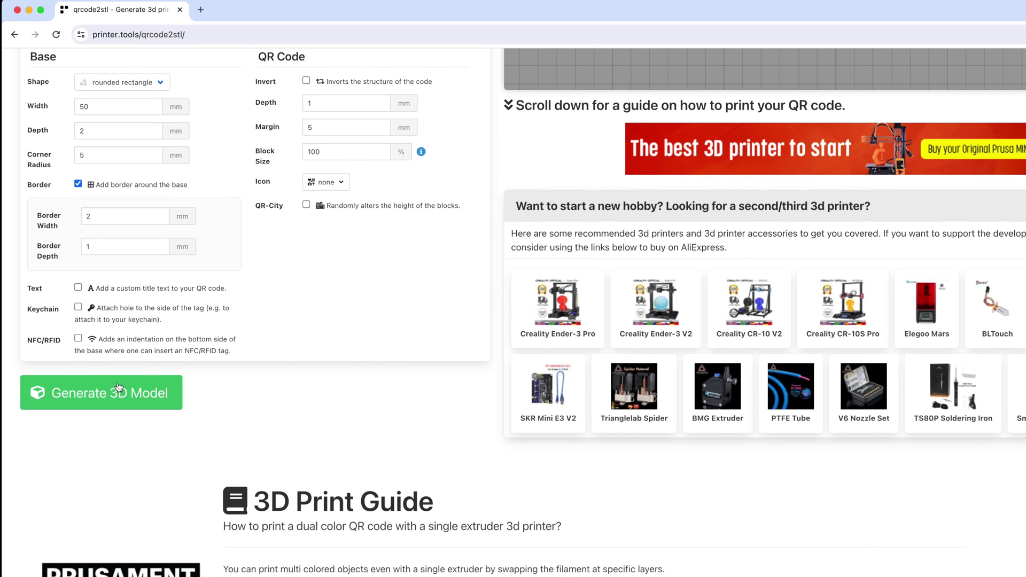
Generate the 3D QR model and save it as a binary STL with parts not separated
{"action": "left_click", "coordinate": [99, 398]}
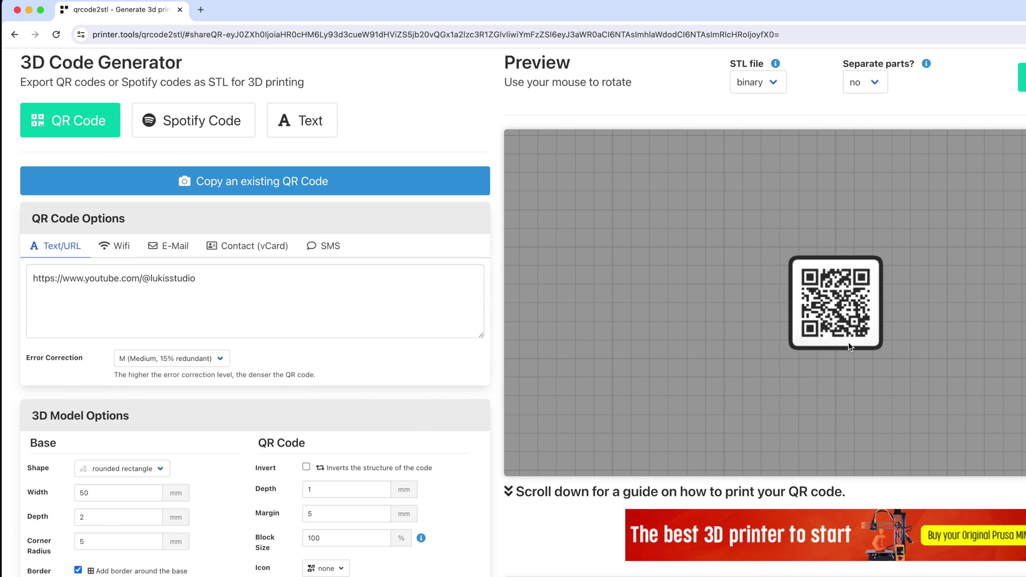
{"action": "left_click_drag", "start_coordinate": [891, 363], "coordinate": [869, 355]}
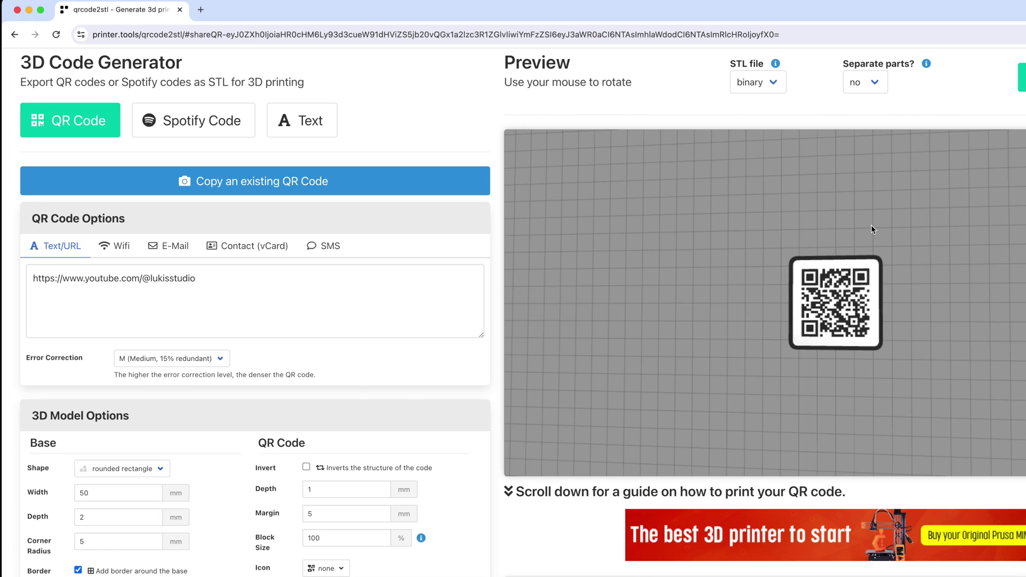
{"action": "left_click", "coordinate": [768, 85]}
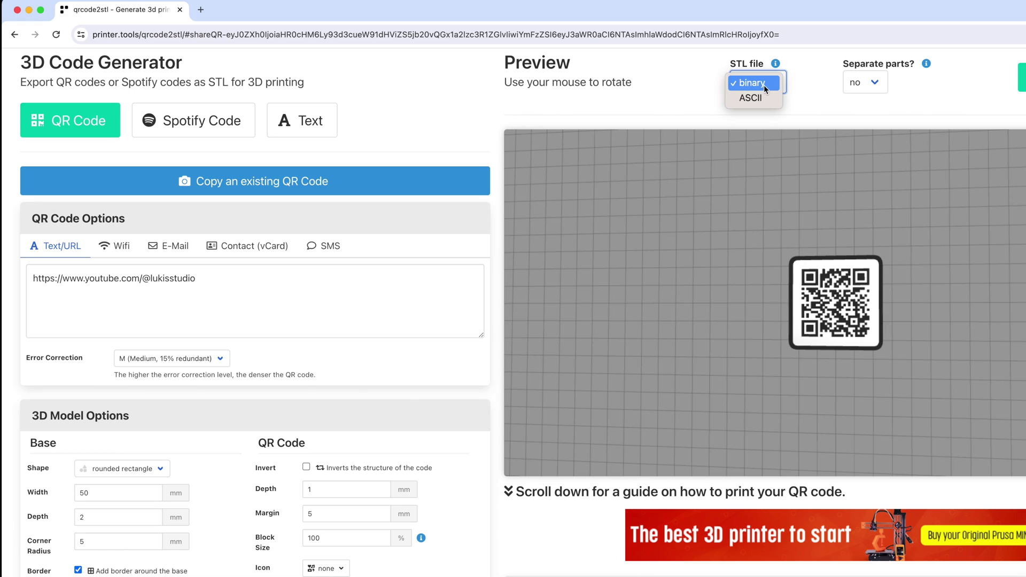
{"action": "left_click", "coordinate": [764, 85]}
{"action": "left_click", "coordinate": [873, 83]}
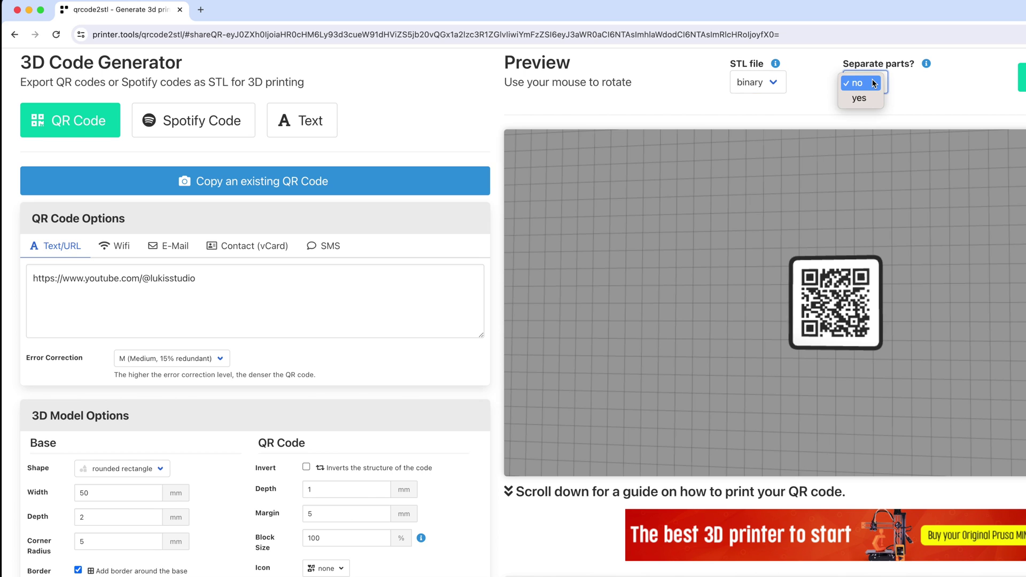
{"action": "left_click", "coordinate": [925, 86]}
{"action": "left_click", "coordinate": [1024, 88]}
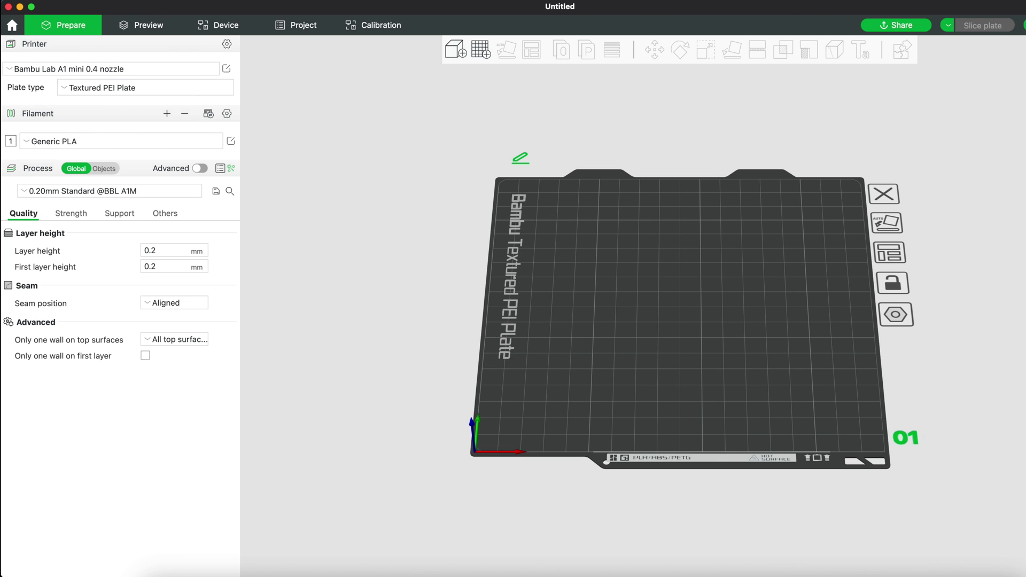
Import the exported QR code STL onto the build plate and zoom in on it
{"action": "left_click", "coordinate": [102, 6]}
{"action": "mouse_move", "coordinate": [152, 73]}
{"action": "left_click", "coordinate": [263, 72]}
{"action": "left_click", "coordinate": [456, 172]}
{"action": "left_click", "coordinate": [784, 309]}
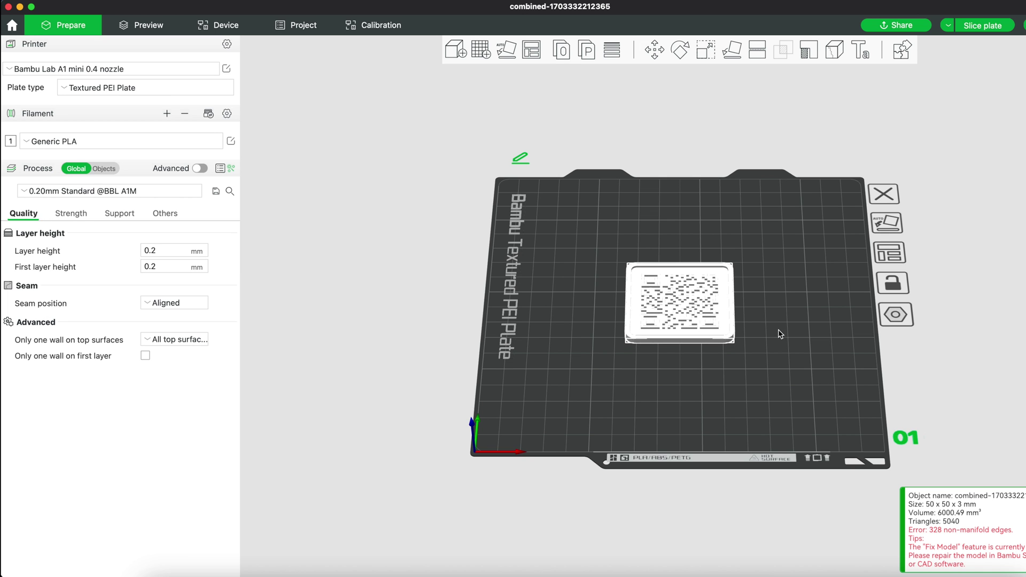
{"action": "scroll", "coordinate": [780, 334], "scroll_direction": "up", "scroll_amount": 3}
{"action": "left_click_drag", "start_coordinate": [781, 334], "coordinate": [755, 347]}
{"action": "scroll", "coordinate": [755, 347], "scroll_direction": "up", "scroll_amount": 5}
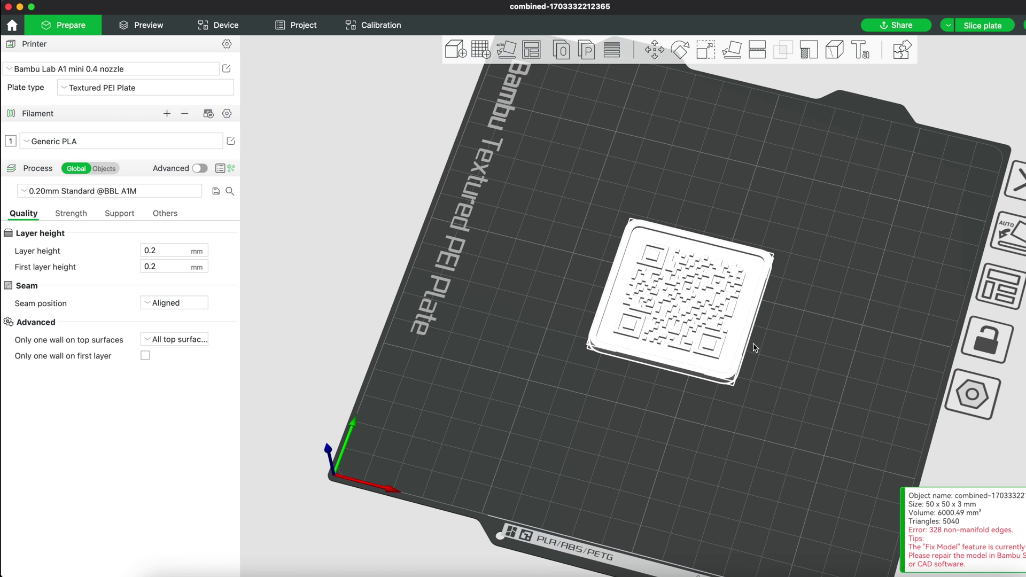
Keep the Bambu Lab A1 mini 0.4 nozzle printer and the Textured PEI Plate
{"action": "left_click", "coordinate": [133, 70]}
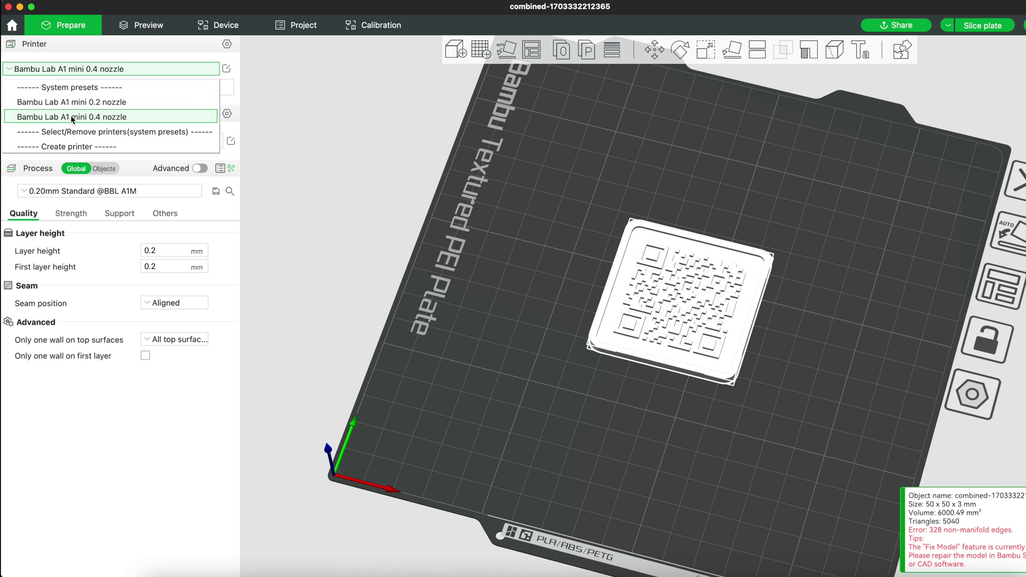
{"action": "left_click", "coordinate": [138, 119]}
{"action": "left_click", "coordinate": [114, 88]}
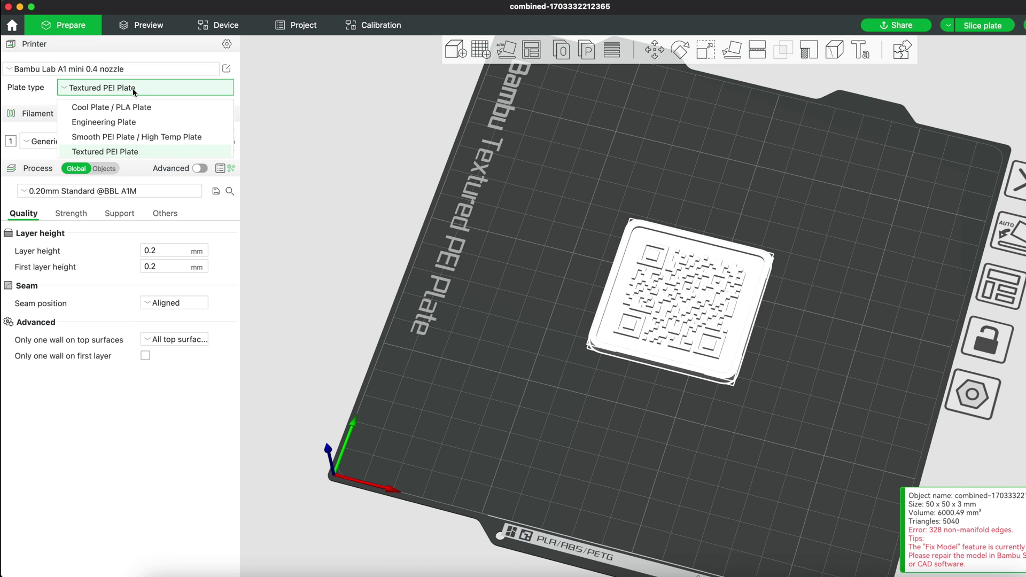
{"action": "left_click", "coordinate": [173, 94]}
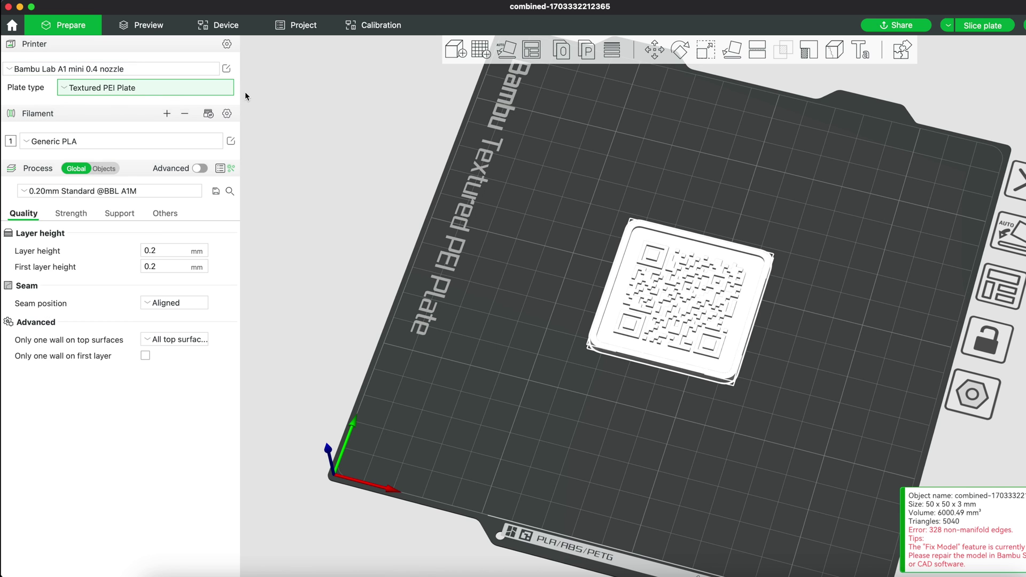
{"action": "left_click", "coordinate": [102, 194]}
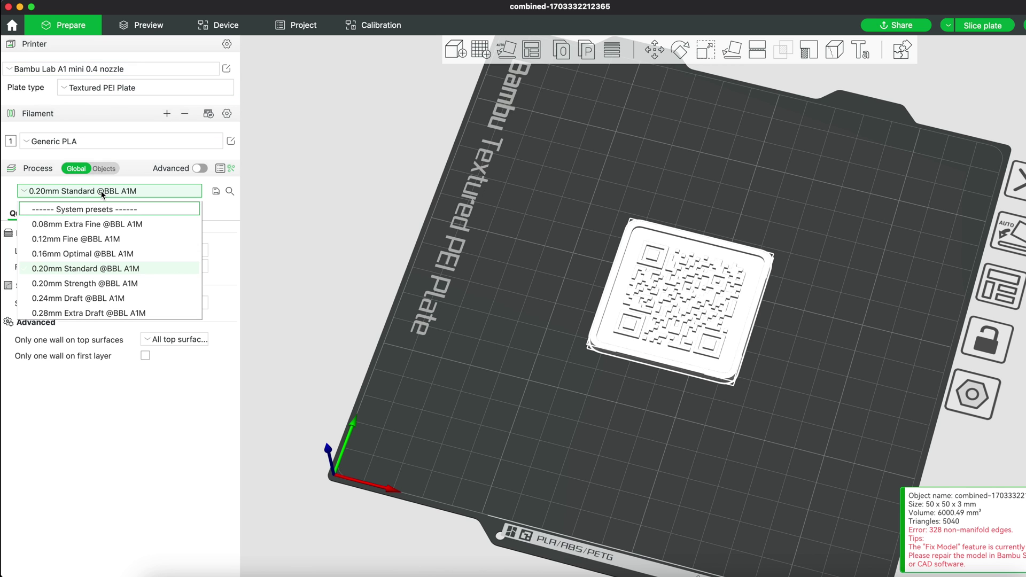
{"action": "left_click", "coordinate": [102, 193]}
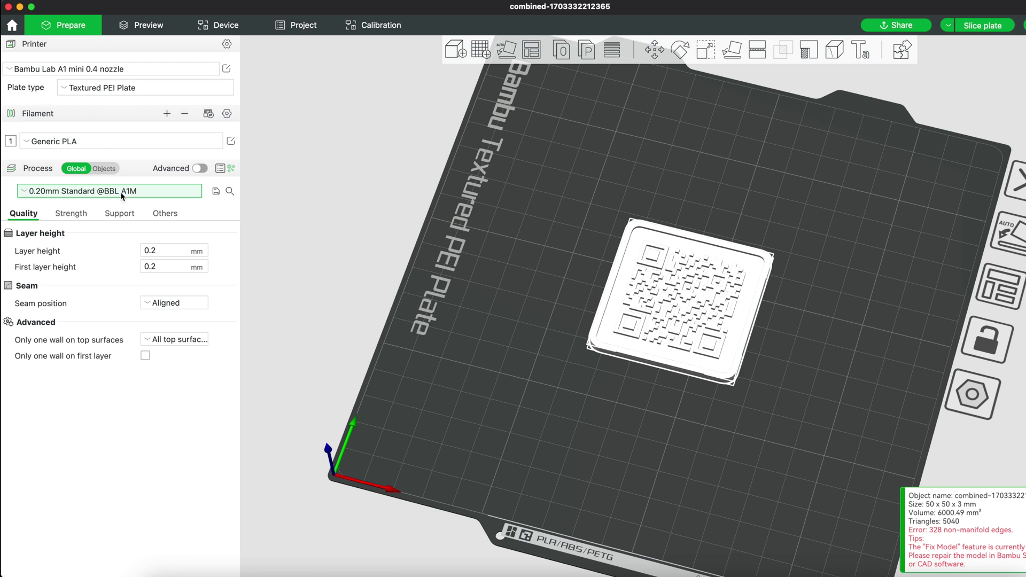
{"action": "left_click", "coordinate": [200, 168]}
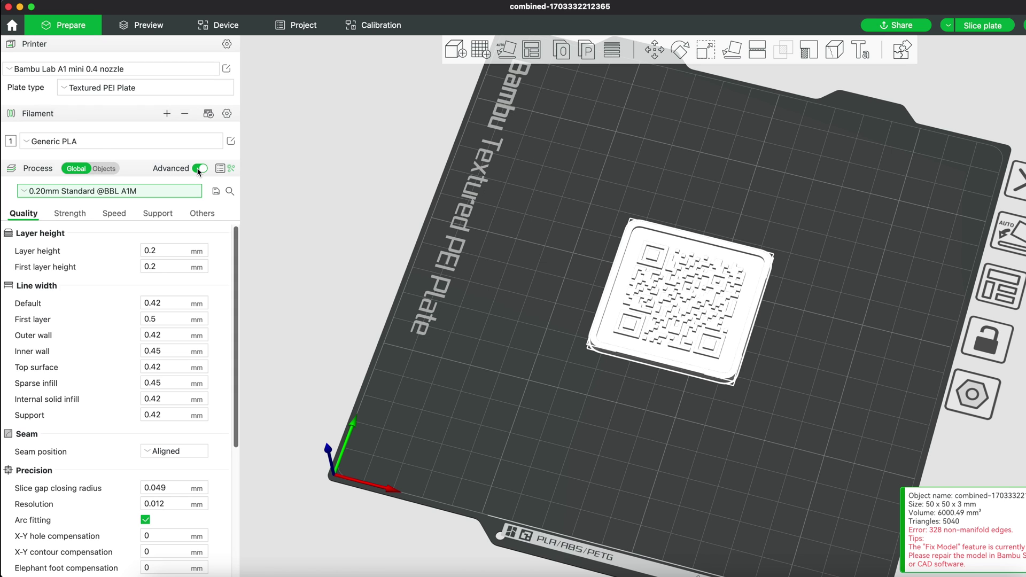
{"action": "left_click", "coordinate": [111, 210]}
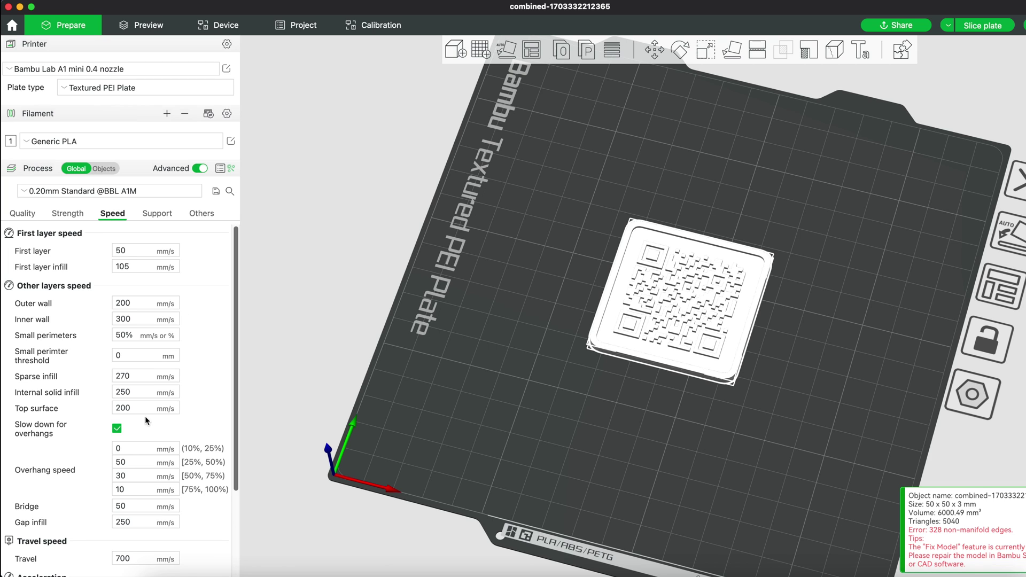
{"action": "left_click_drag", "start_coordinate": [133, 407], "coordinate": [102, 408]}
{"action": "type", "text": "50"}
{"action": "left_click", "coordinate": [197, 357]}
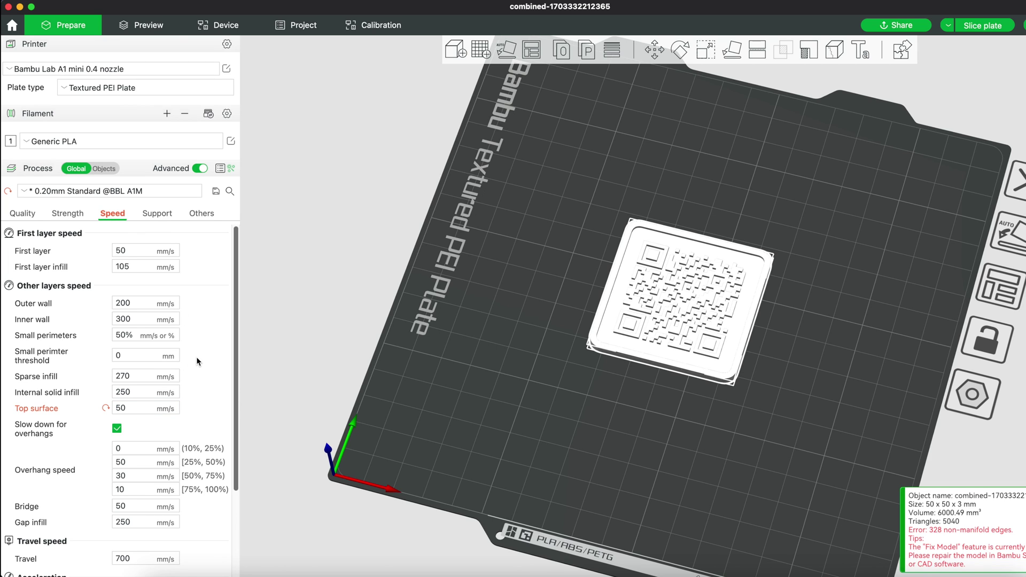
{"action": "left_click", "coordinate": [671, 392]}
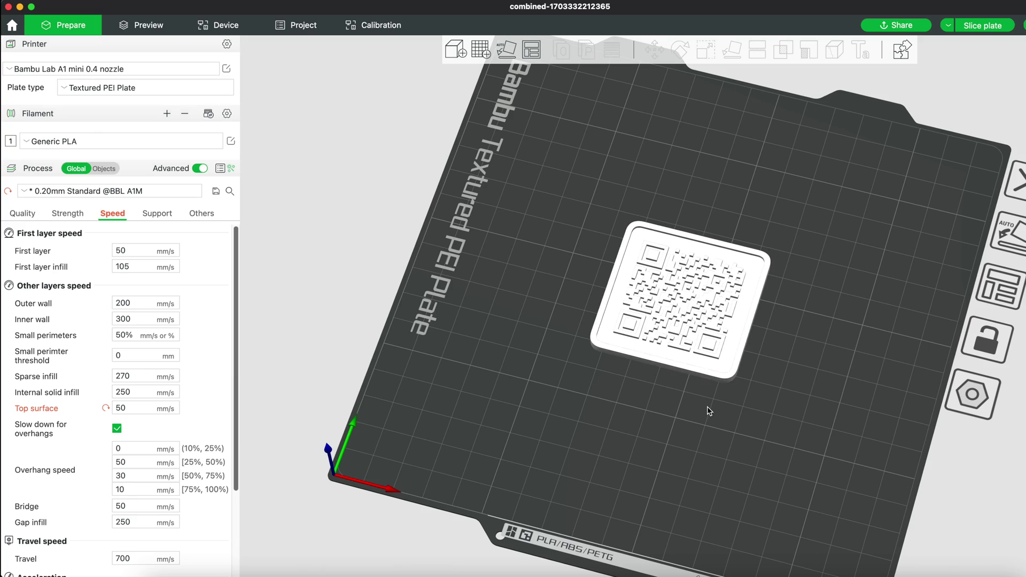
Add a second Generic PLA filament and change its colour from red to black
{"action": "left_click_drag", "start_coordinate": [671, 392], "coordinate": [725, 426]}
{"action": "scroll", "coordinate": [720, 429], "scroll_direction": "up", "scroll_amount": 3}
{"action": "scroll", "coordinate": [731, 430], "scroll_direction": "up", "scroll_amount": 3}
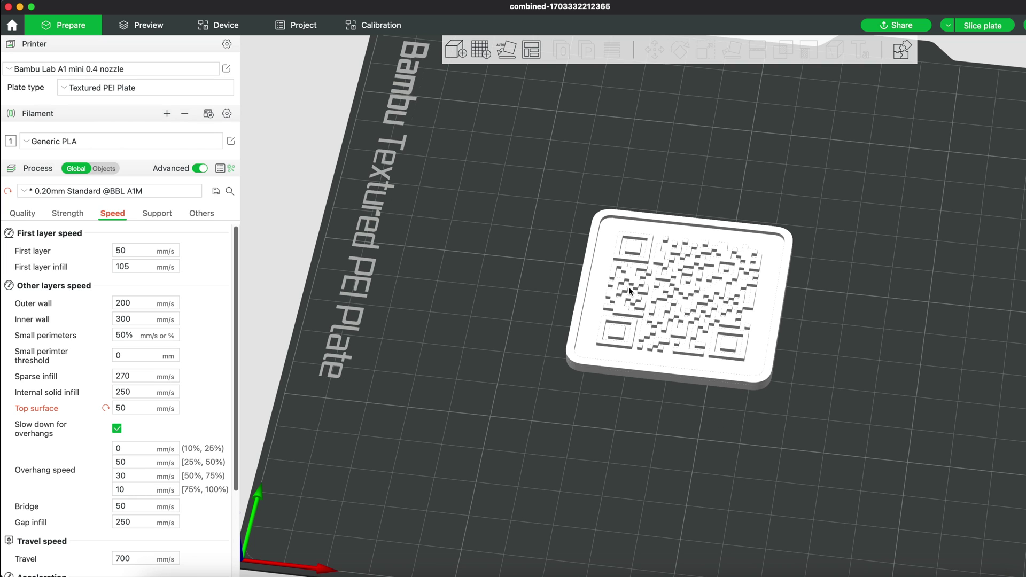
{"action": "left_click", "coordinate": [672, 217]}
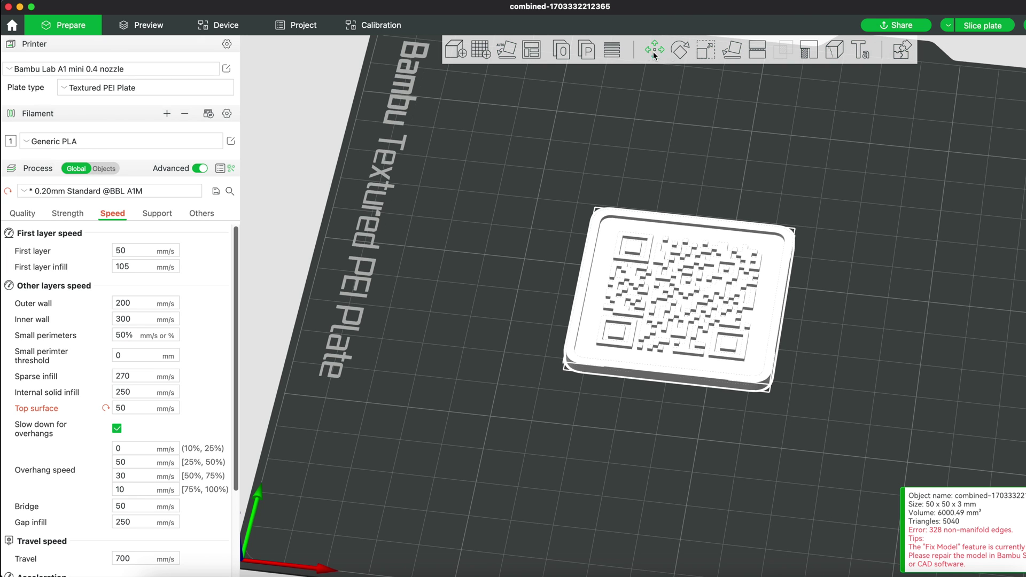
{"action": "left_click", "coordinate": [168, 114]}
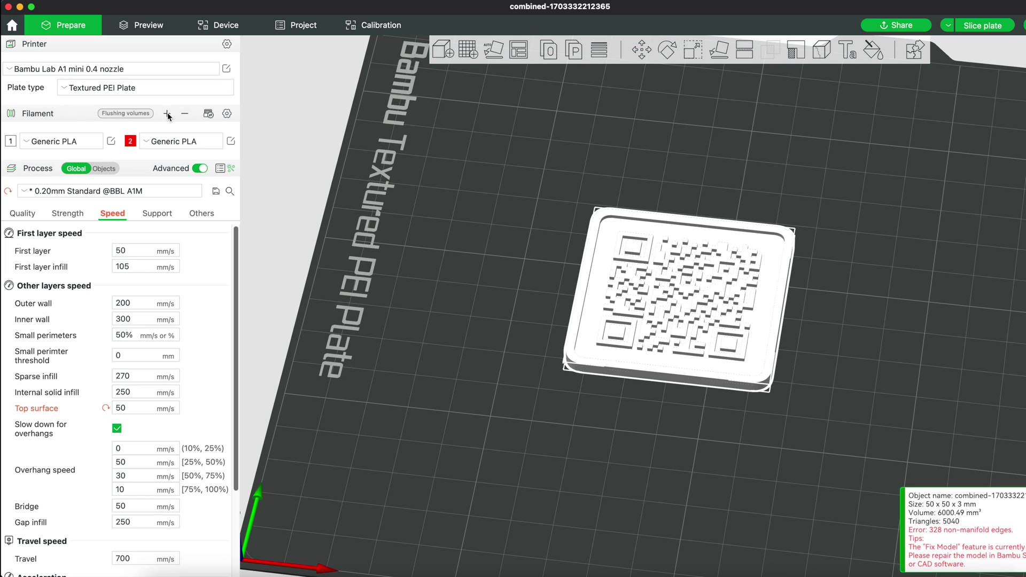
{"action": "left_click", "coordinate": [132, 142]}
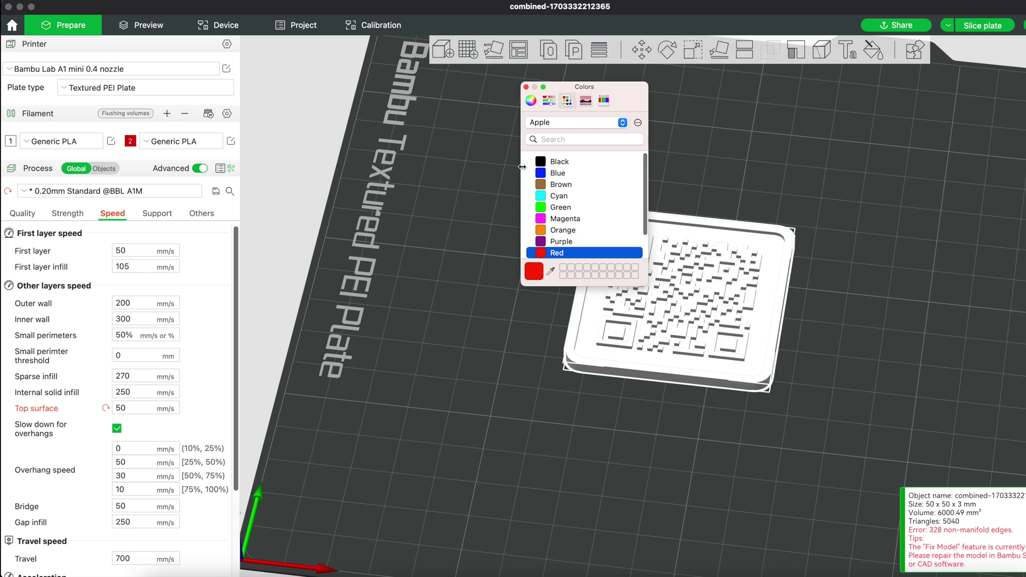
{"action": "left_click", "coordinate": [540, 162]}
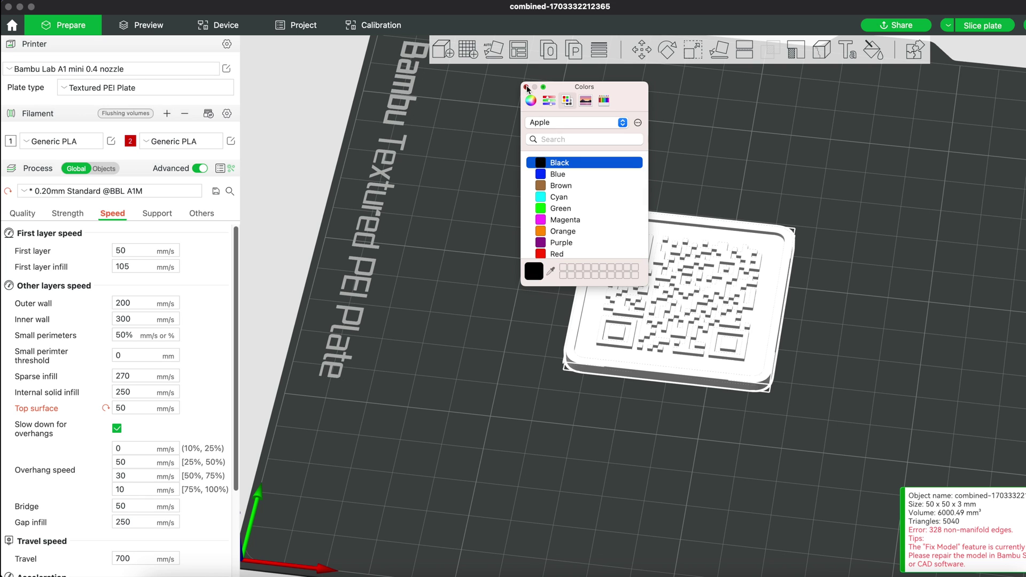
{"action": "left_click", "coordinate": [527, 86]}
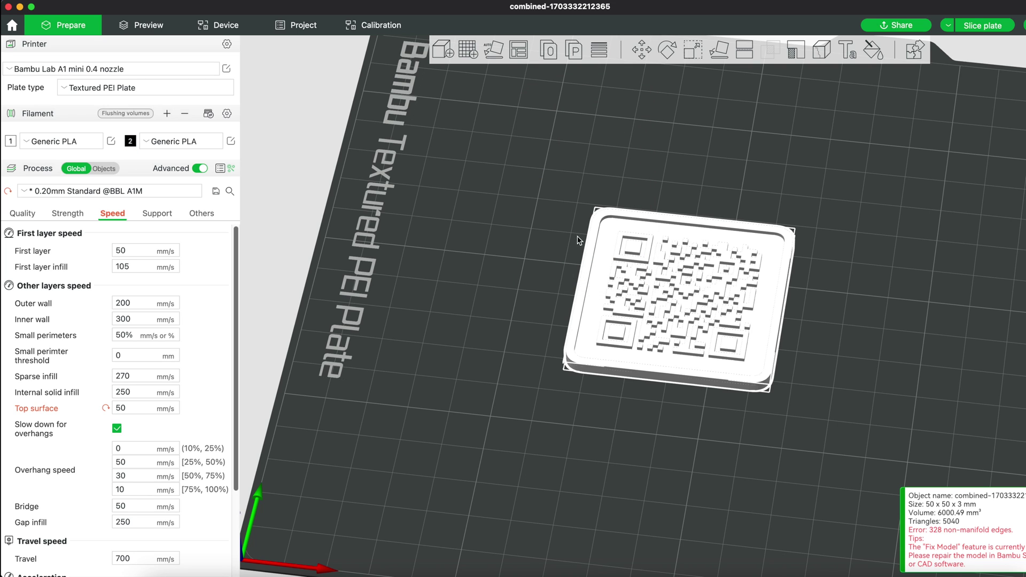
{"action": "left_click", "coordinate": [130, 142]}
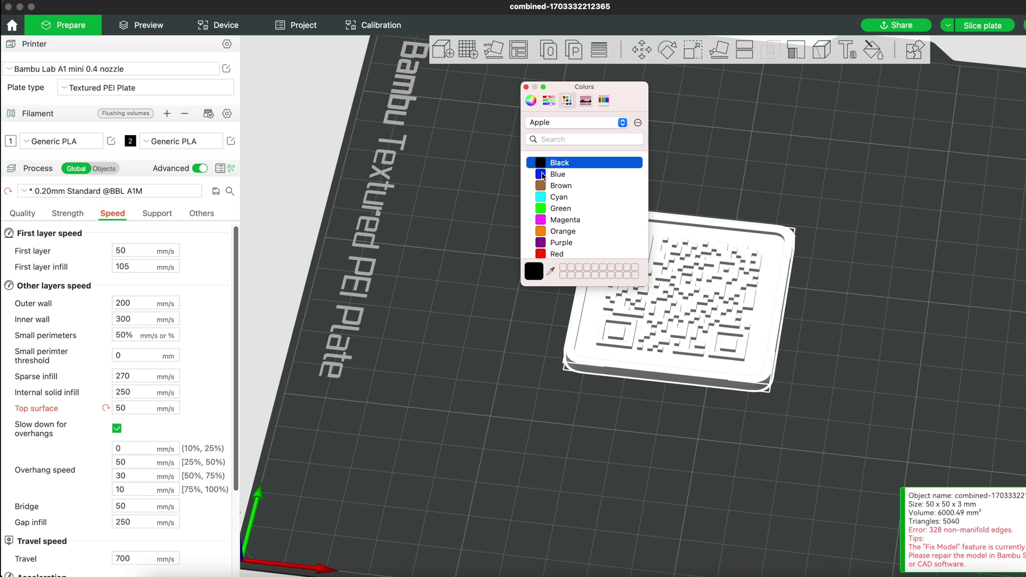
{"action": "left_click", "coordinate": [526, 87]}
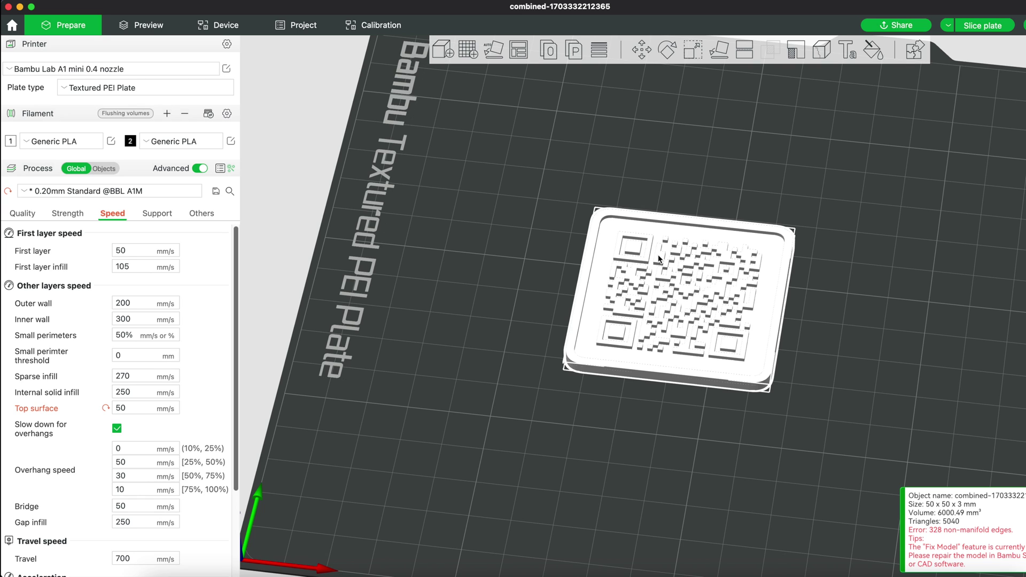
Assign filament 2 to the whole QR plate object
{"action": "right_click", "coordinate": [670, 238]}
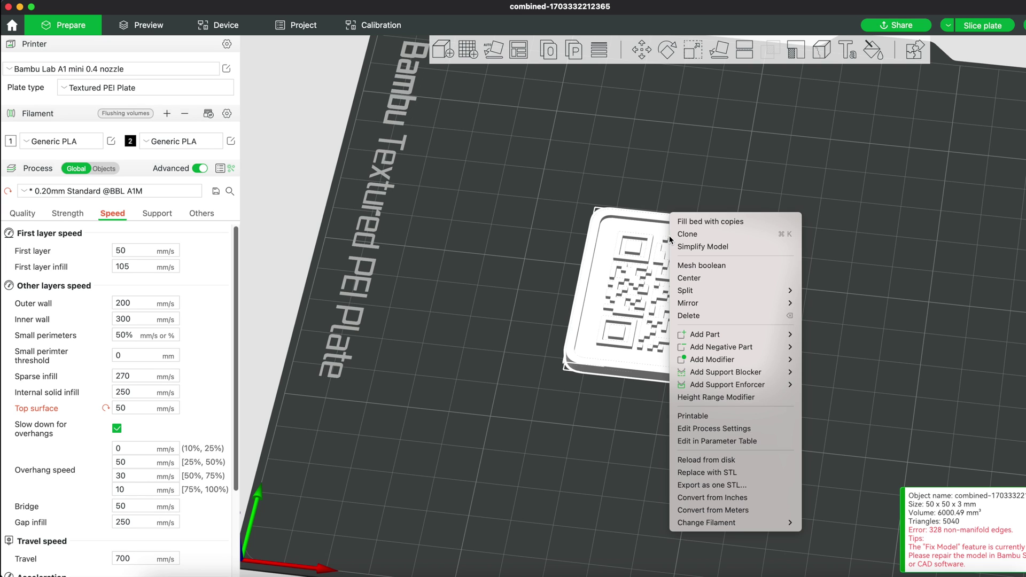
{"action": "mouse_move", "coordinate": [724, 521]}
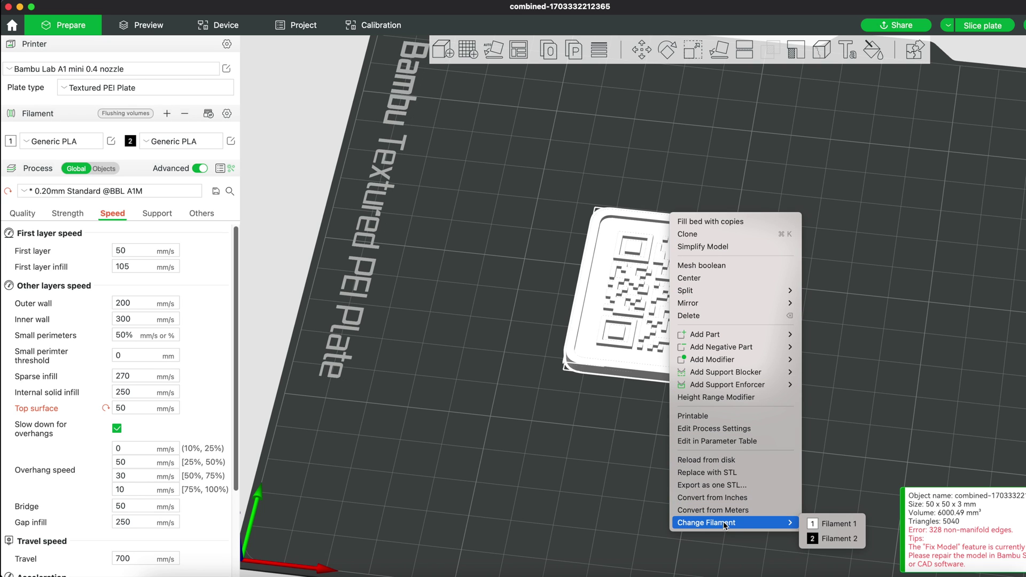
{"action": "left_click", "coordinate": [815, 540]}
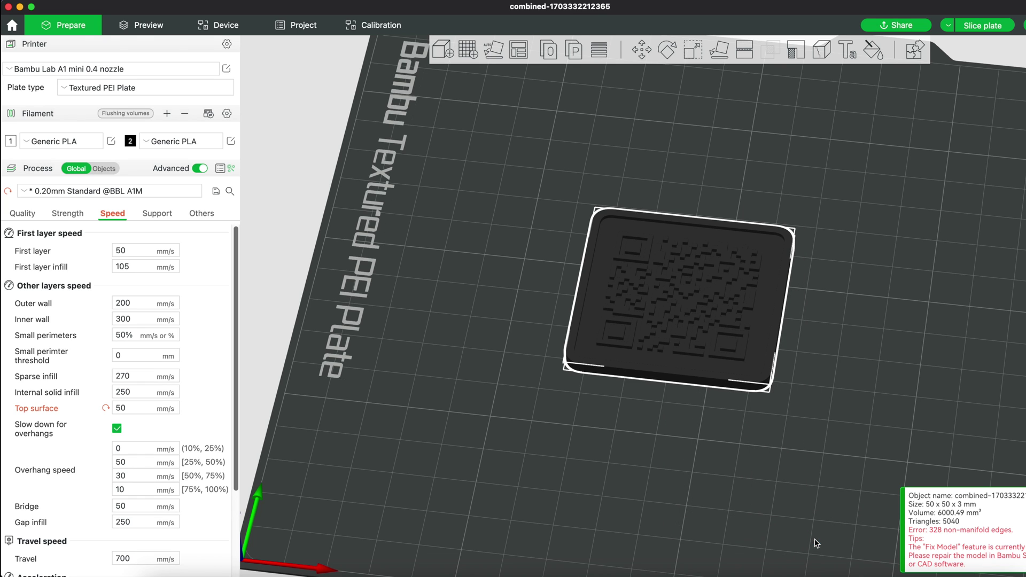
Use color painting with the Fill tool to paint the background face with filament 1
{"action": "left_click", "coordinate": [873, 50]}
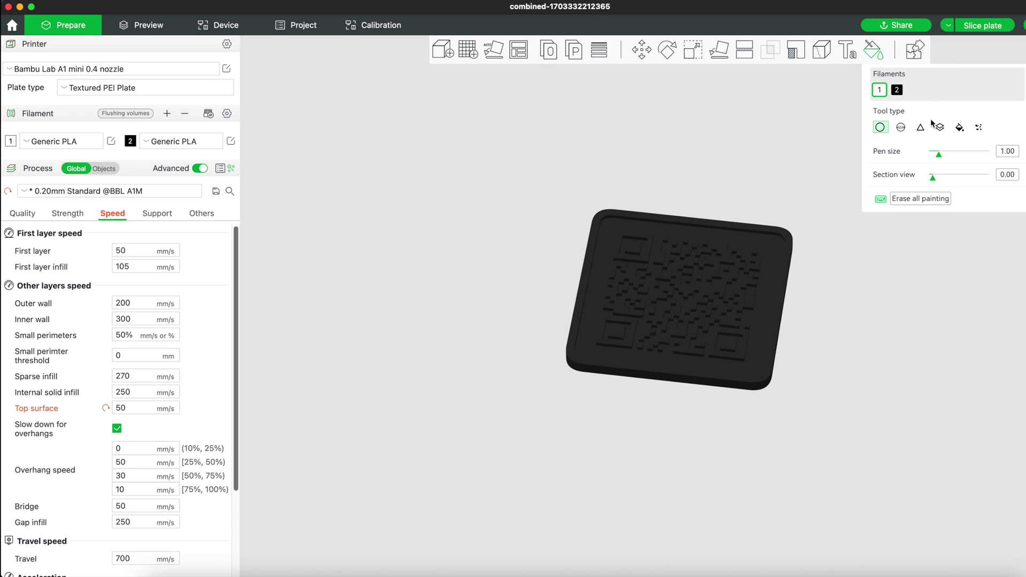
{"action": "left_click", "coordinate": [959, 127]}
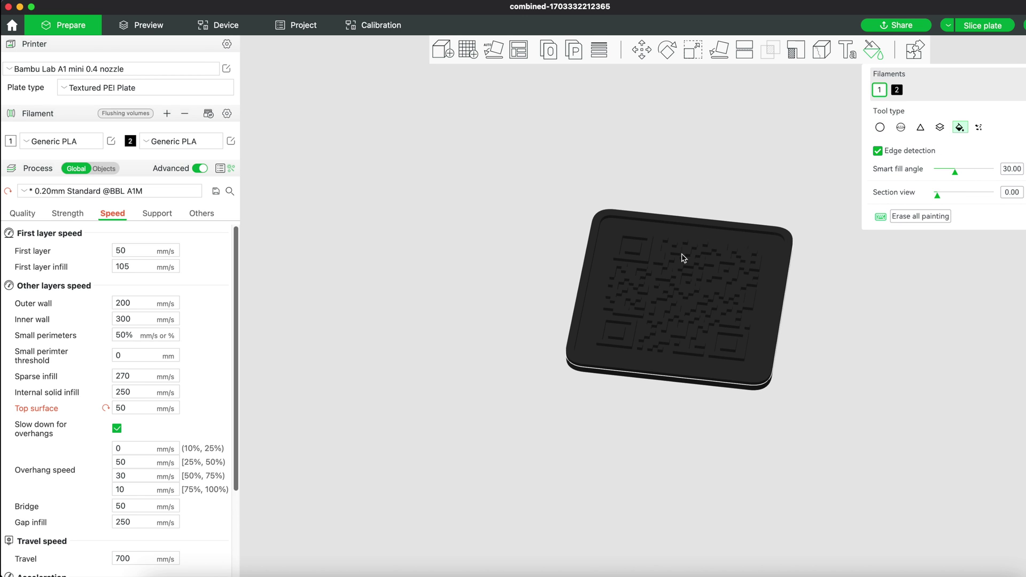
{"action": "left_click_drag", "start_coordinate": [588, 336], "coordinate": [706, 302]}
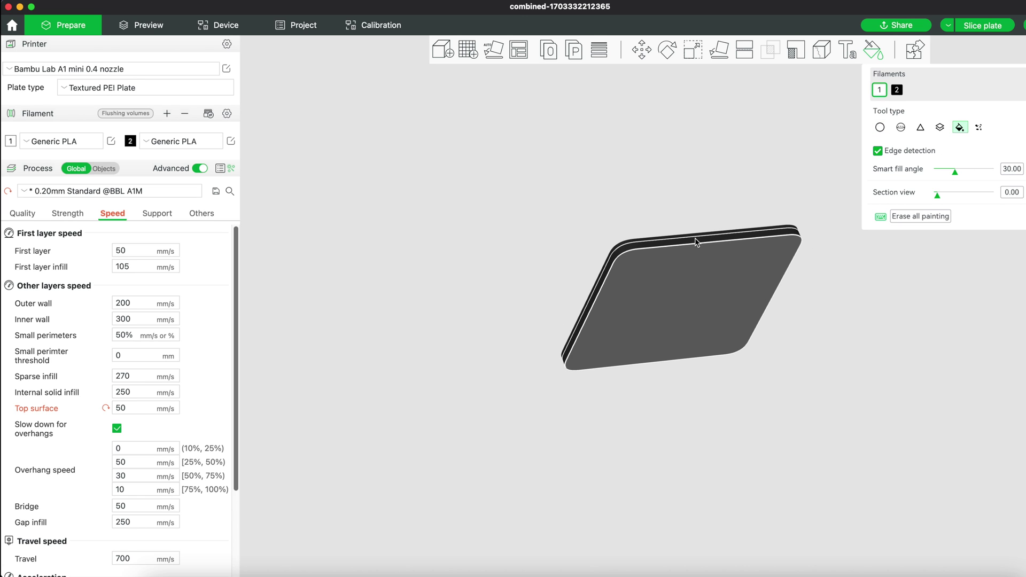
{"action": "mouse_move", "coordinate": [827, 310]}
{"action": "left_mouse_down"}
{"action": "mouse_move", "coordinate": [820, 337]}
{"action": "mouse_move", "coordinate": [683, 358]}
{"action": "mouse_move", "coordinate": [852, 107]}
{"action": "left_mouse_up"}
{"action": "left_click", "coordinate": [875, 49]}
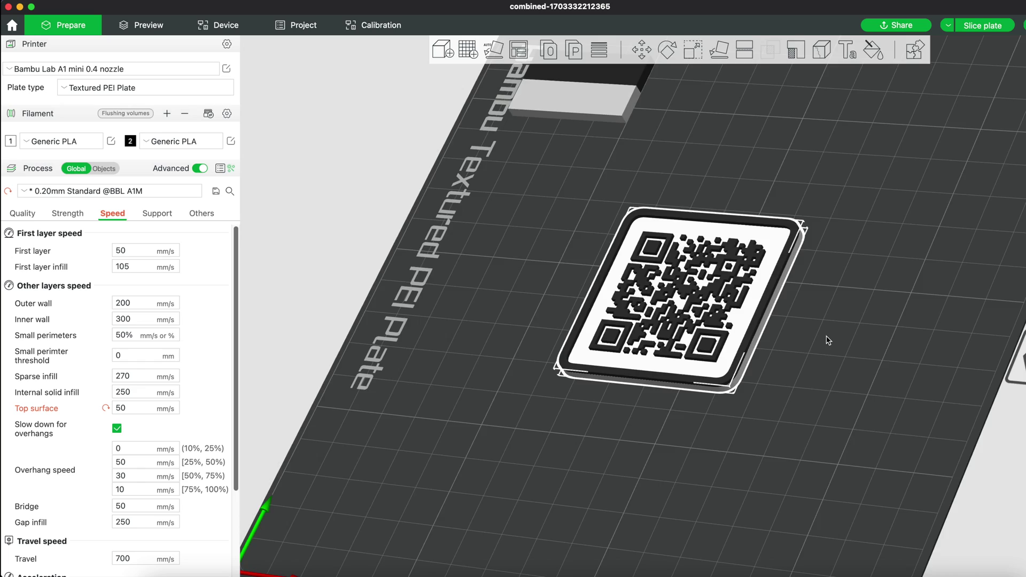
{"action": "left_click_drag", "start_coordinate": [826, 339], "coordinate": [811, 362]}
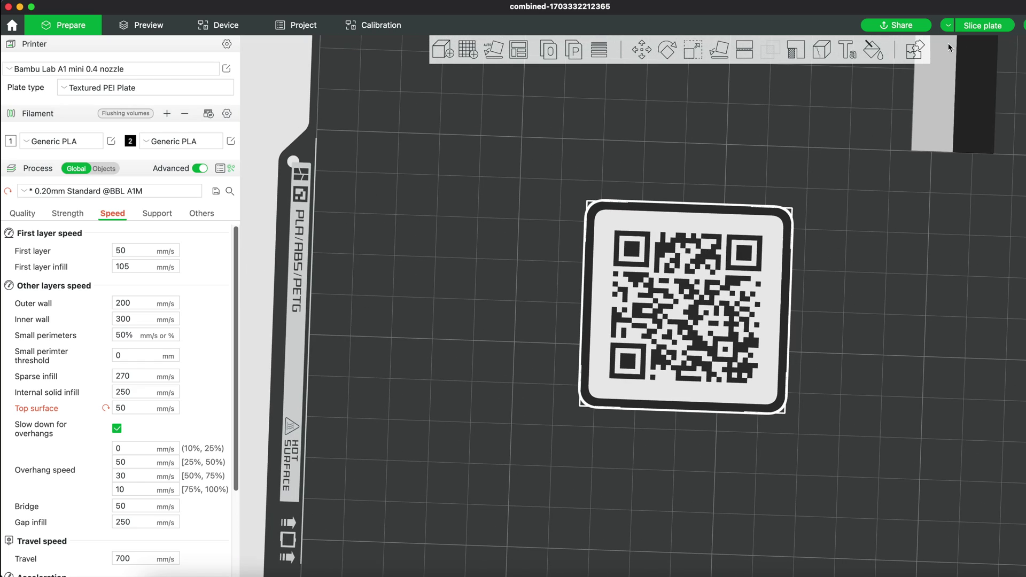
Slice the plate and orbit the preview to inspect the sliced QR tag and prime tower
{"action": "left_click", "coordinate": [986, 28]}
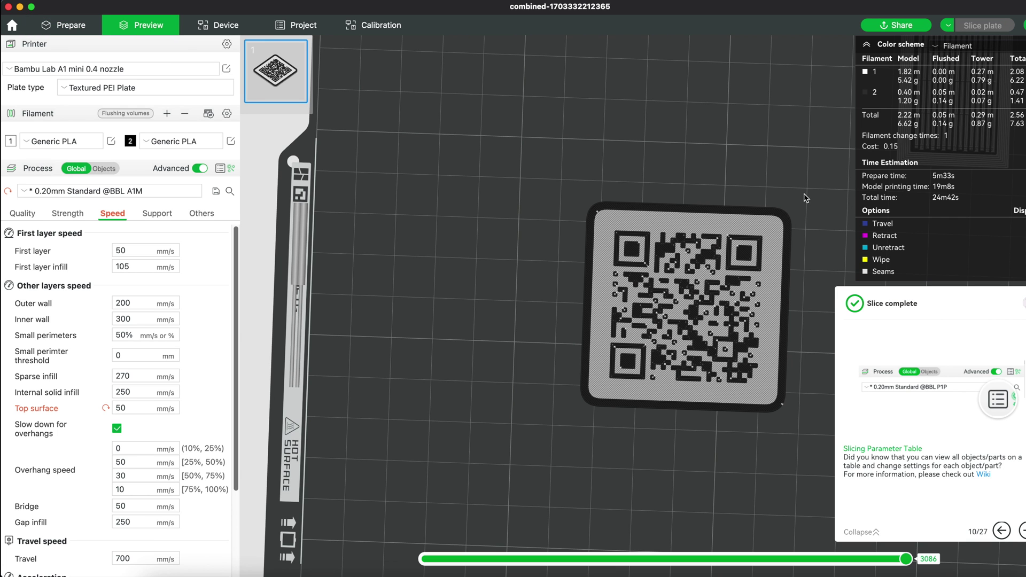
{"action": "left_click_drag", "start_coordinate": [806, 198], "coordinate": [603, 169]}
{"action": "scroll", "coordinate": [602, 169], "scroll_direction": "up", "scroll_amount": 3}
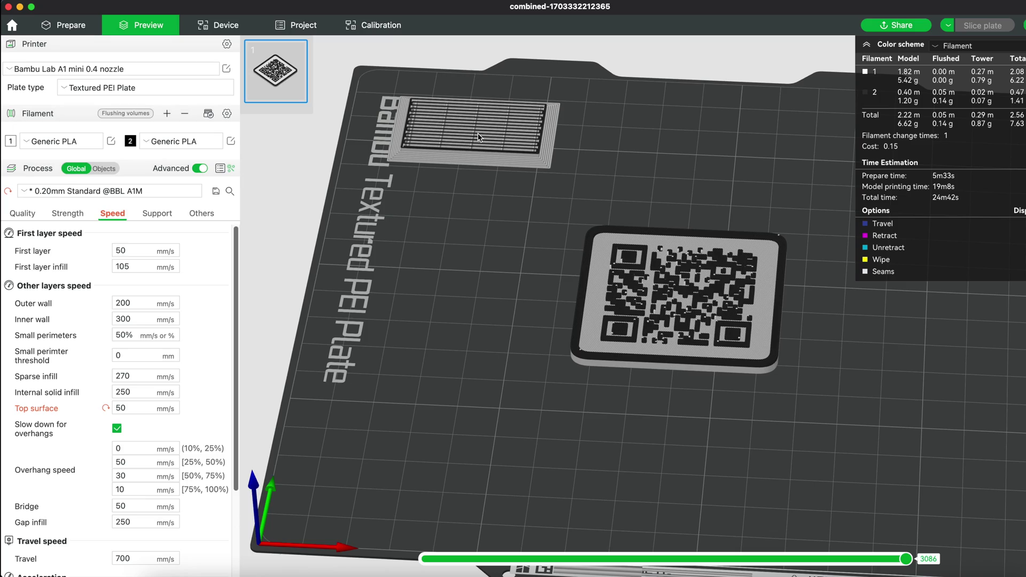
{"action": "left_click_drag", "start_coordinate": [453, 216], "coordinate": [484, 218]}
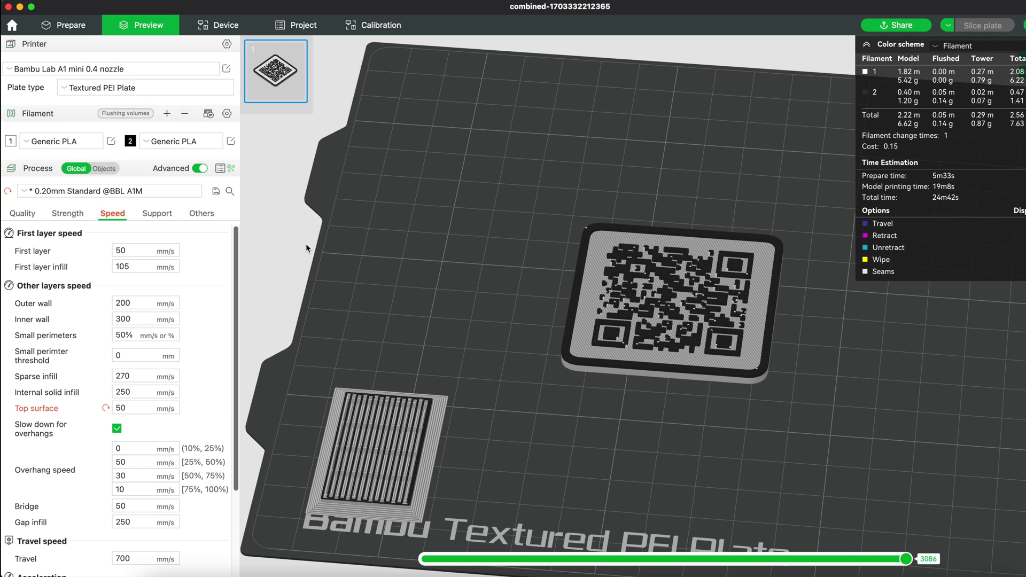
{"action": "left_click_drag", "start_coordinate": [305, 243], "coordinate": [281, 230]}
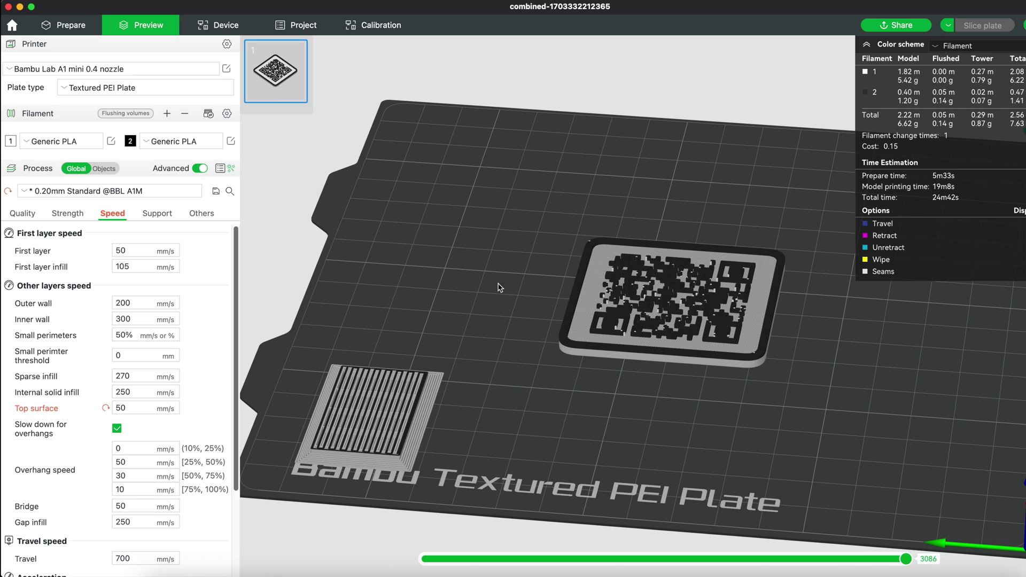
Back on the plate, turn off the prime tower in the print settings
{"action": "left_click", "coordinate": [75, 26]}
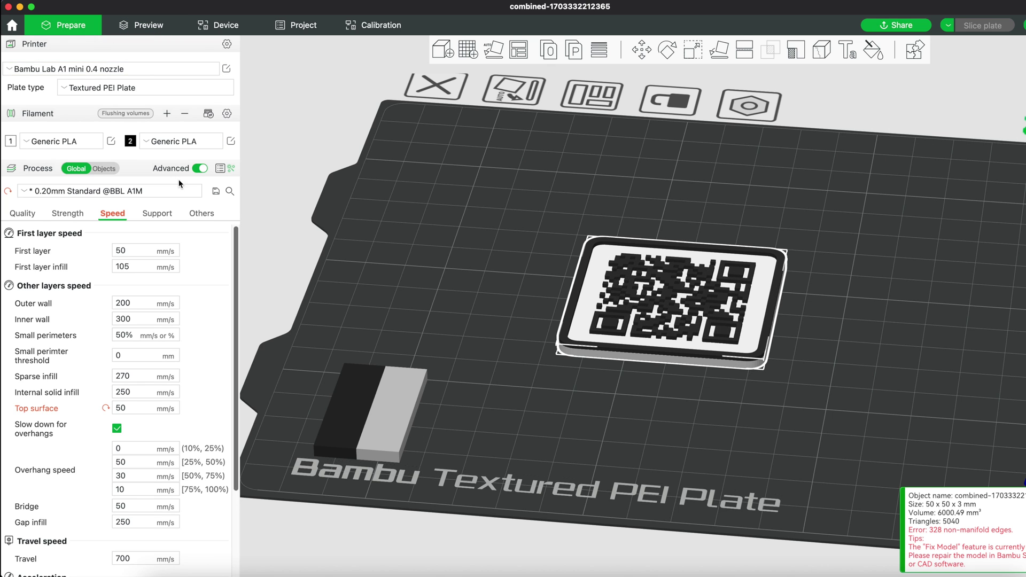
{"action": "left_click", "coordinate": [199, 209]}
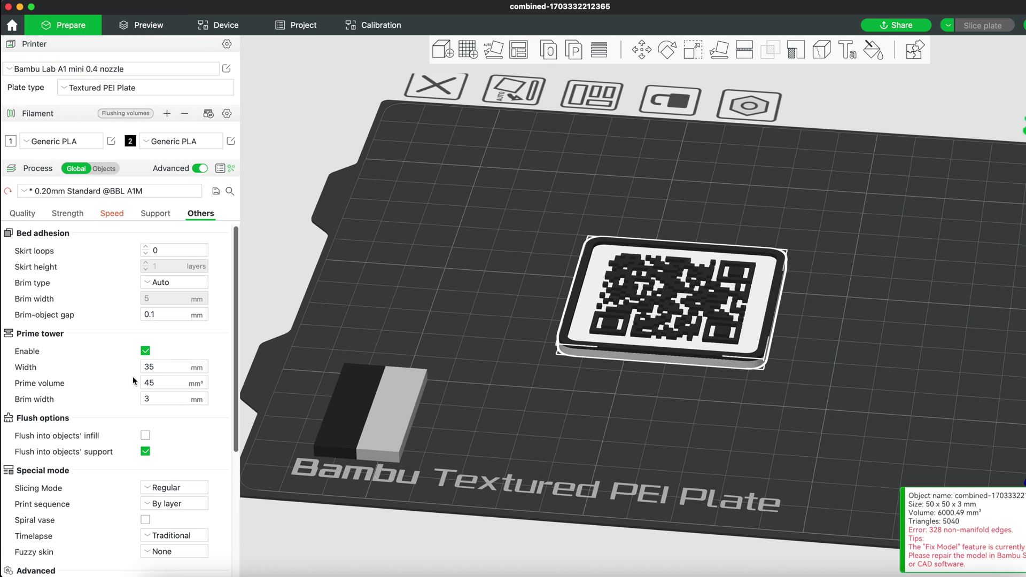
{"action": "left_click", "coordinate": [145, 352]}
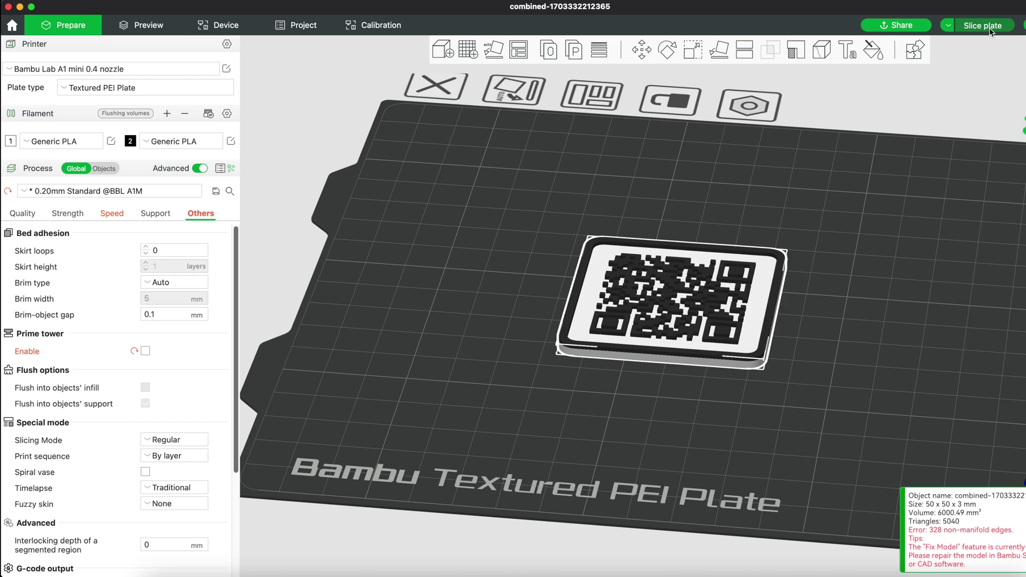
Slice the QR tag and send it to the printer with A4 and A3 filaments mapped to AMS slots
{"action": "left_click", "coordinate": [989, 30]}
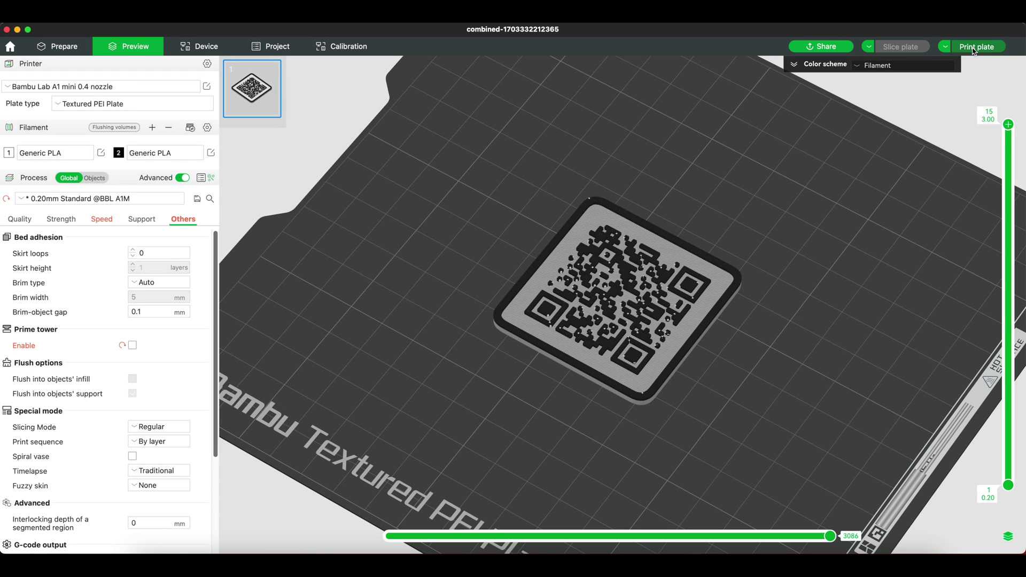
{"action": "left_click", "coordinate": [973, 48]}
{"action": "left_click", "coordinate": [451, 340]}
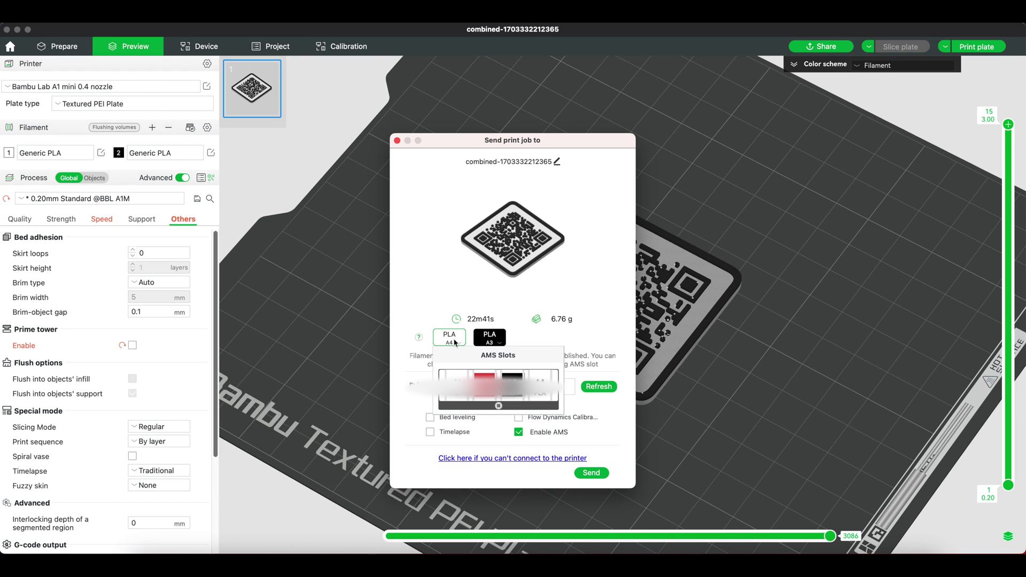
{"action": "left_click", "coordinate": [490, 338]}
{"action": "left_click", "coordinate": [577, 385]}
{"action": "left_click", "coordinate": [591, 472]}
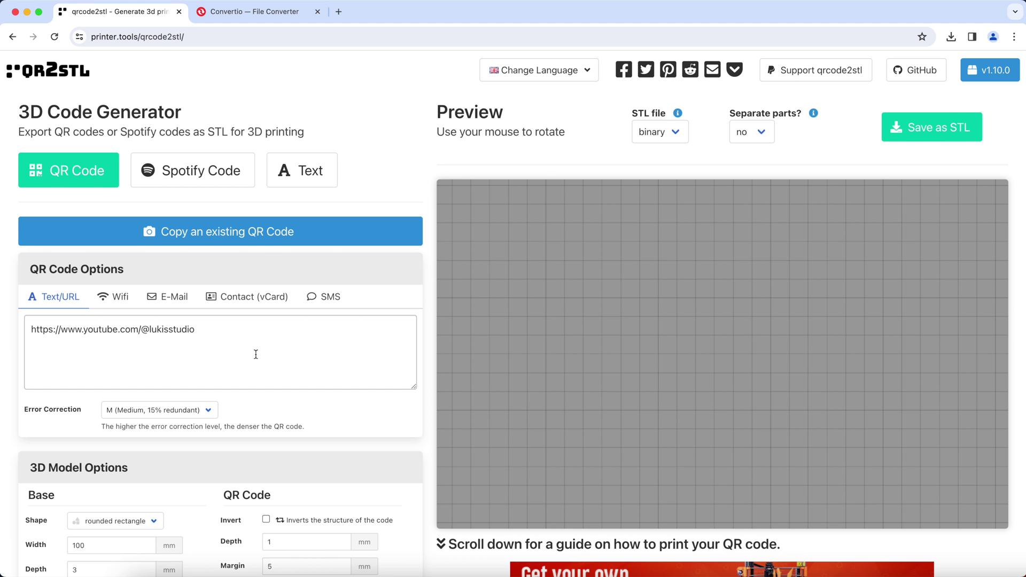
Set the tag base to width 50 and depth 2 and choose the play icon
{"action": "scroll", "coordinate": [254, 347], "scroll_direction": "down", "scroll_amount": 3}
{"action": "scroll", "coordinate": [255, 354], "scroll_direction": "down", "scroll_amount": 3}
{"action": "left_click", "coordinate": [39, 294]}
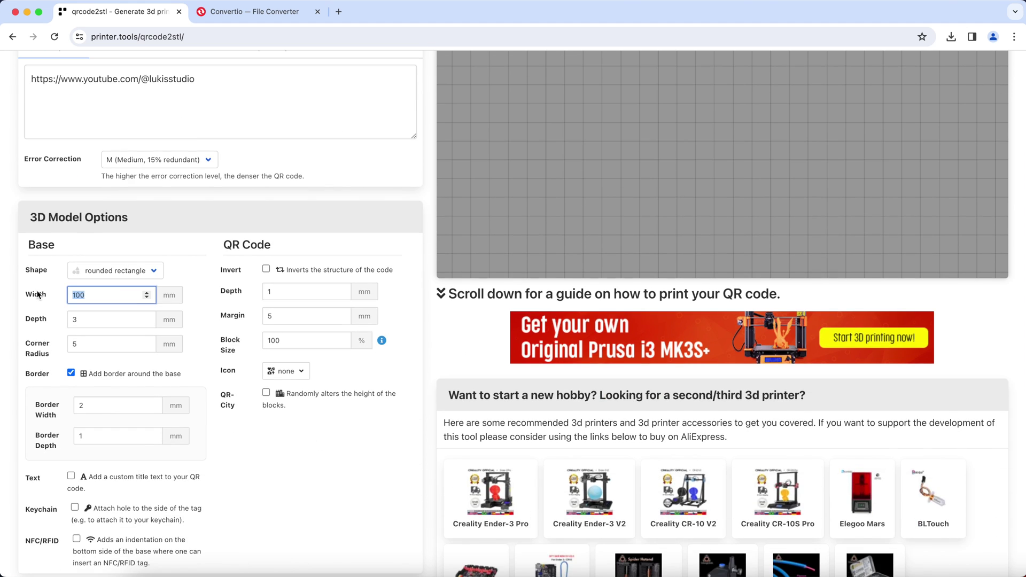
{"action": "left_click", "coordinate": [59, 323]}
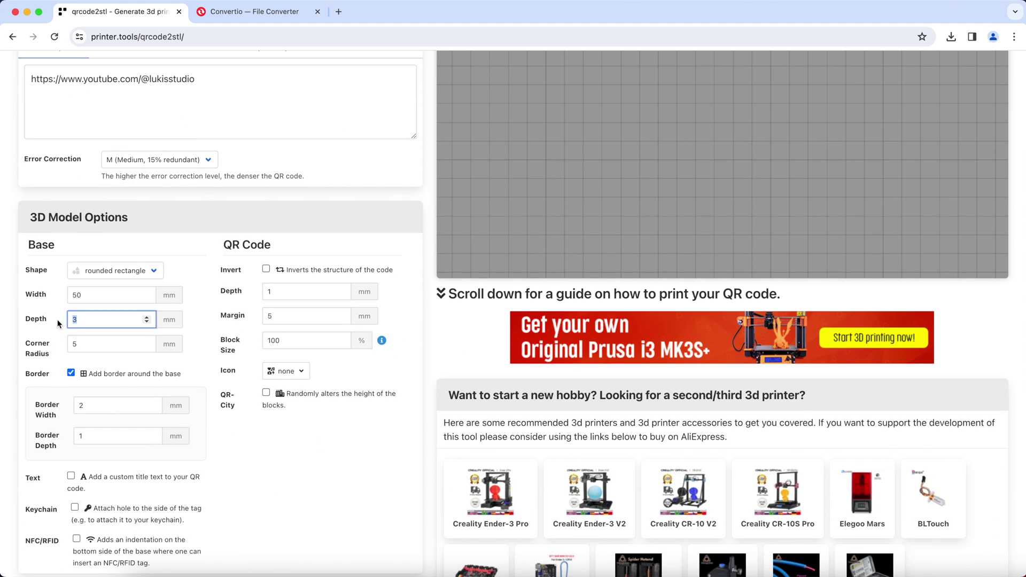
{"action": "scroll", "coordinate": [185, 350], "scroll_direction": "down", "scroll_amount": 2}
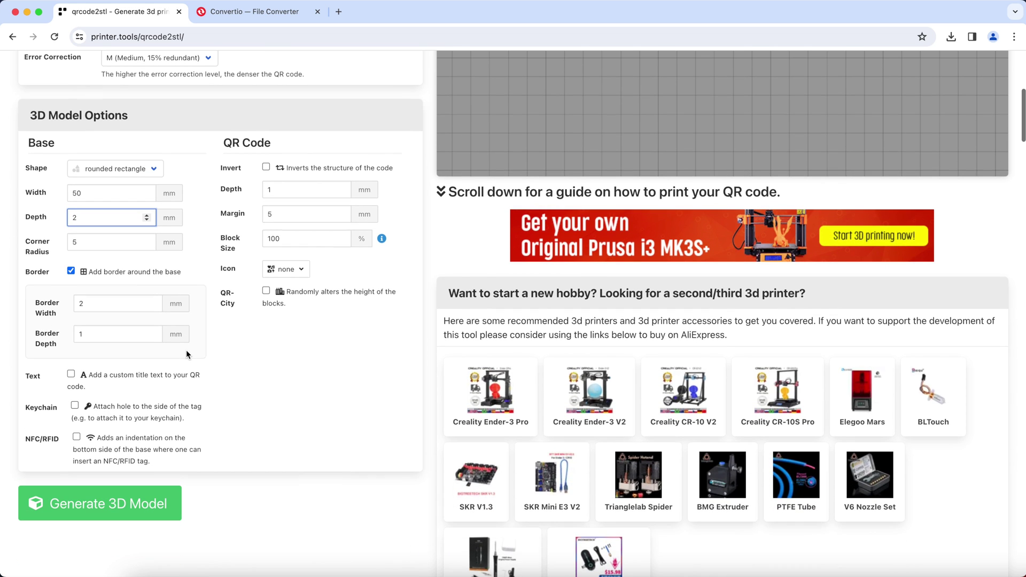
{"action": "left_click", "coordinate": [283, 269]}
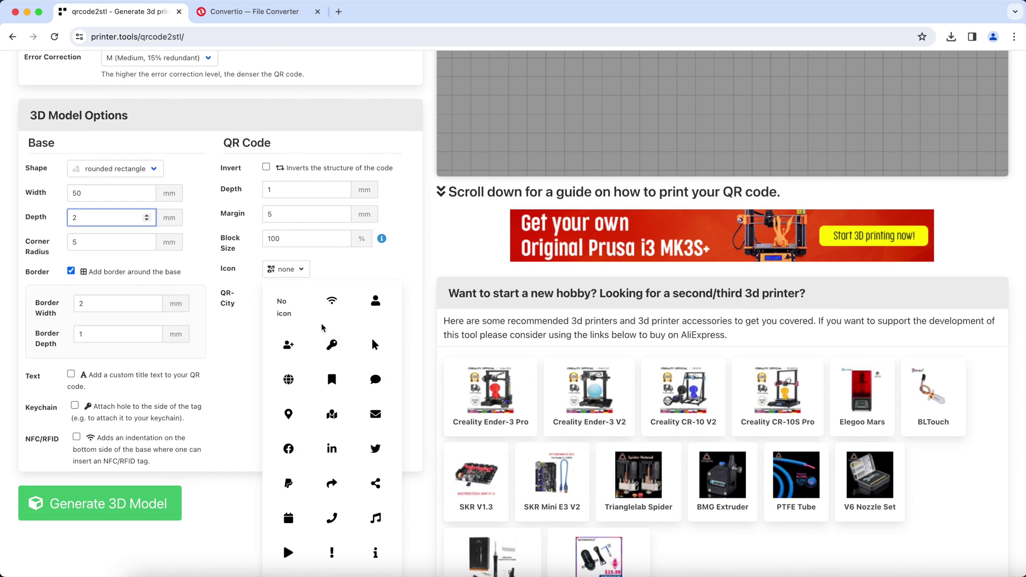
{"action": "scroll", "coordinate": [288, 534], "scroll_direction": "down", "scroll_amount": 1}
{"action": "left_click", "coordinate": [288, 513]}
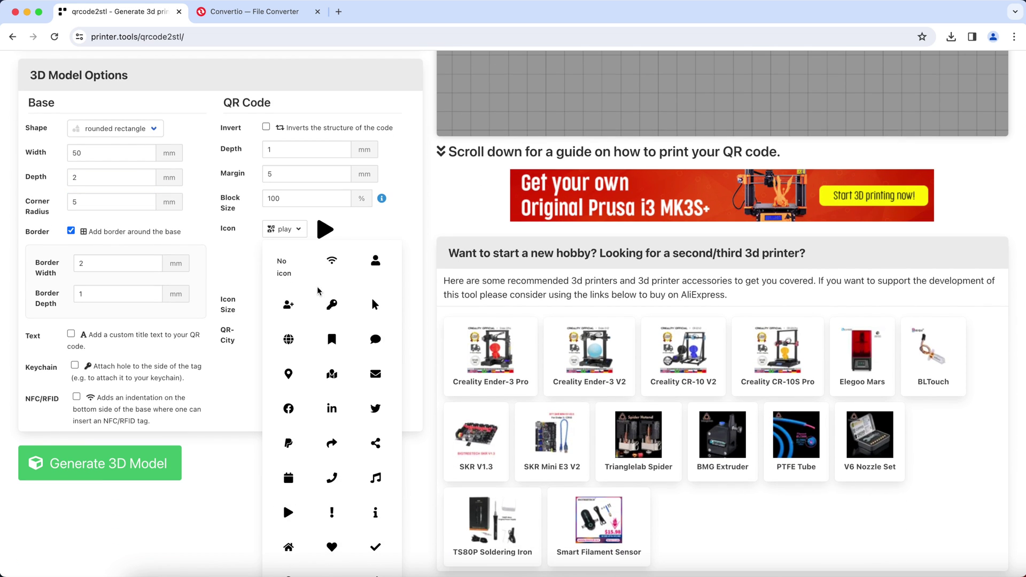
Enable QR-City random block heights with max depth 3 and add caption text '1'
{"action": "left_click", "coordinate": [266, 329]}
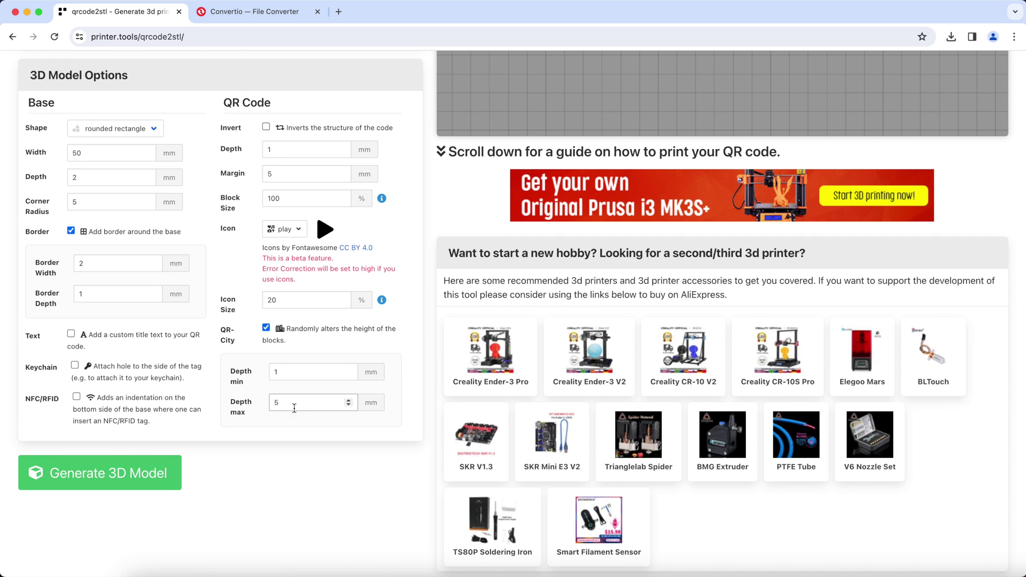
{"action": "type", "text": "3"}
{"action": "left_click", "coordinate": [70, 334]}
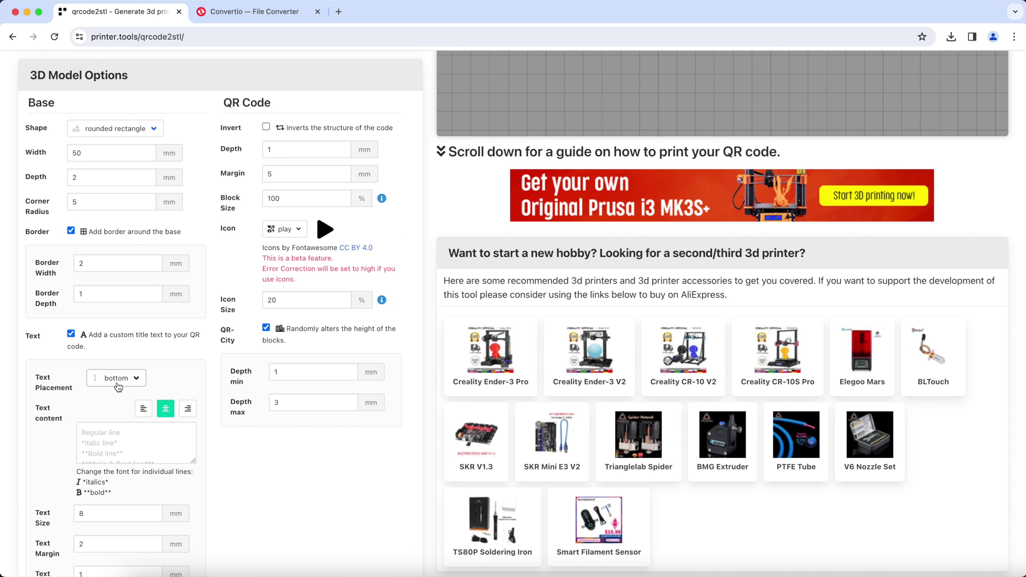
{"action": "scroll", "coordinate": [118, 387], "scroll_direction": "down", "scroll_amount": 3}
{"action": "left_click", "coordinate": [105, 331]}
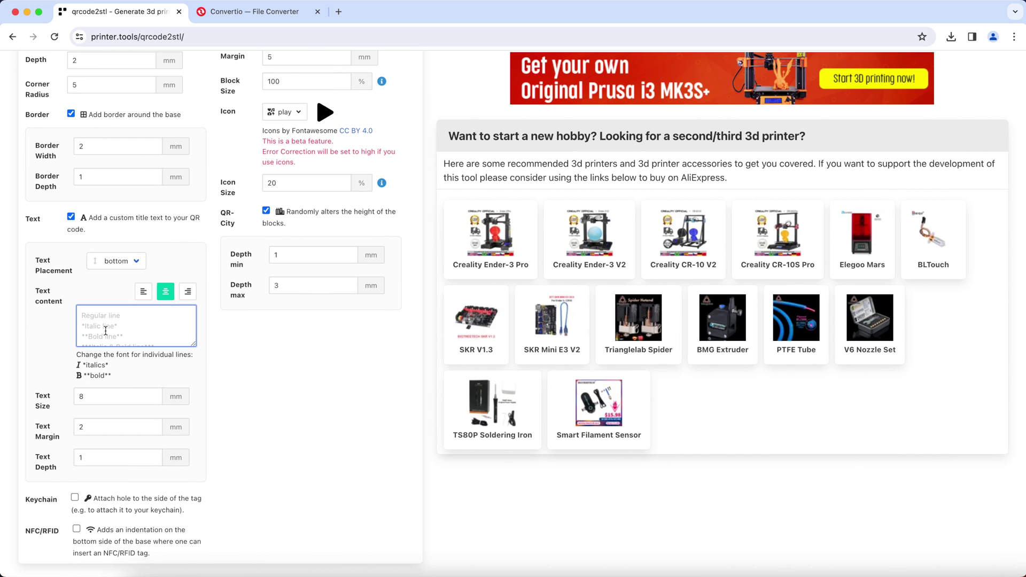
{"action": "type", "text": "1"}
{"action": "left_click", "coordinate": [235, 414]}
Generate the 3D QR tag model and save it as an STL
{"action": "scroll", "coordinate": [240, 428], "scroll_direction": "down", "scroll_amount": 1}
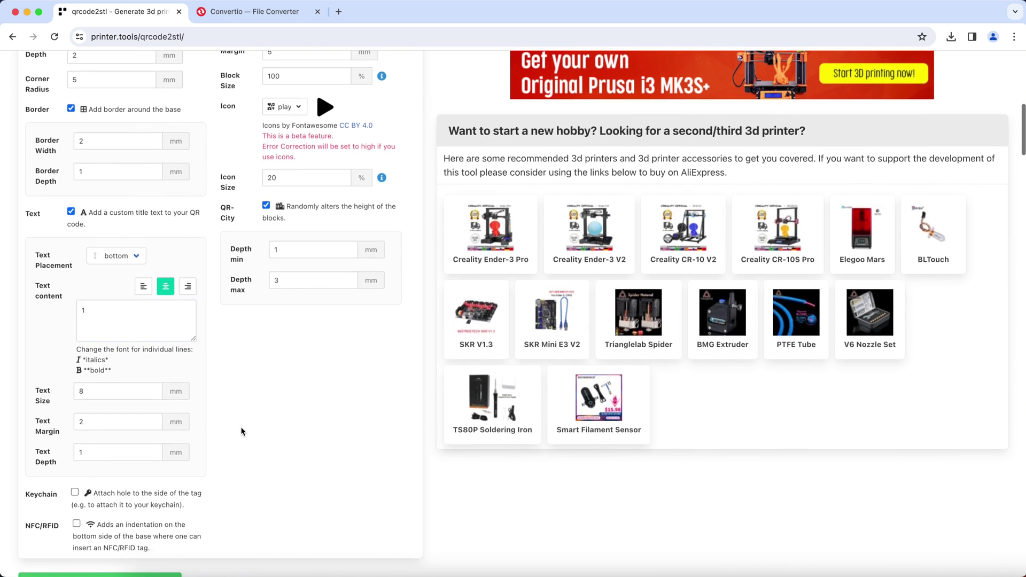
{"action": "scroll", "coordinate": [241, 431], "scroll_direction": "down", "scroll_amount": 3}
{"action": "left_click", "coordinate": [100, 440]}
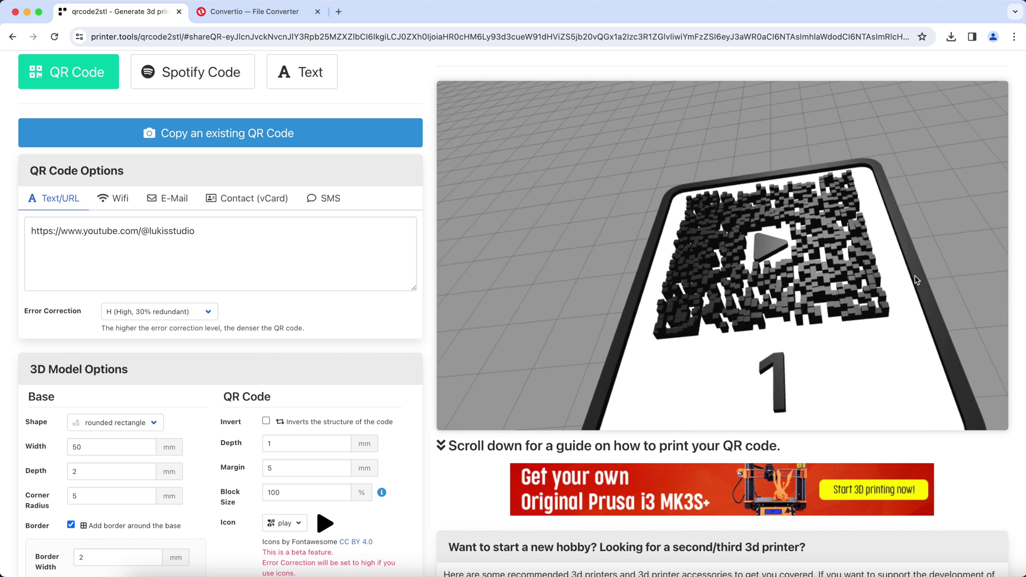
{"action": "scroll", "coordinate": [707, 140], "scroll_direction": "up", "scroll_amount": 2}
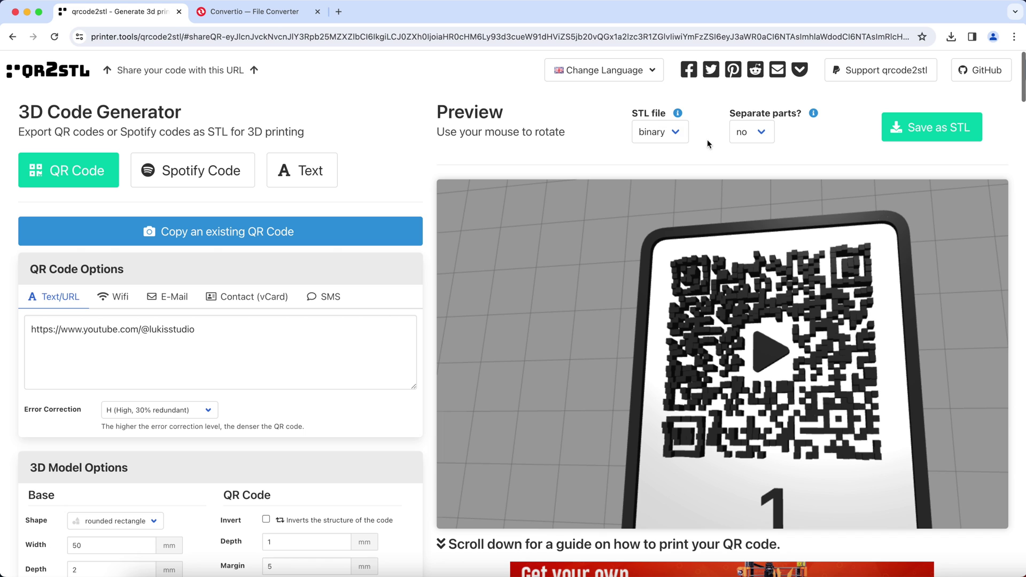
{"action": "left_click", "coordinate": [935, 137]}
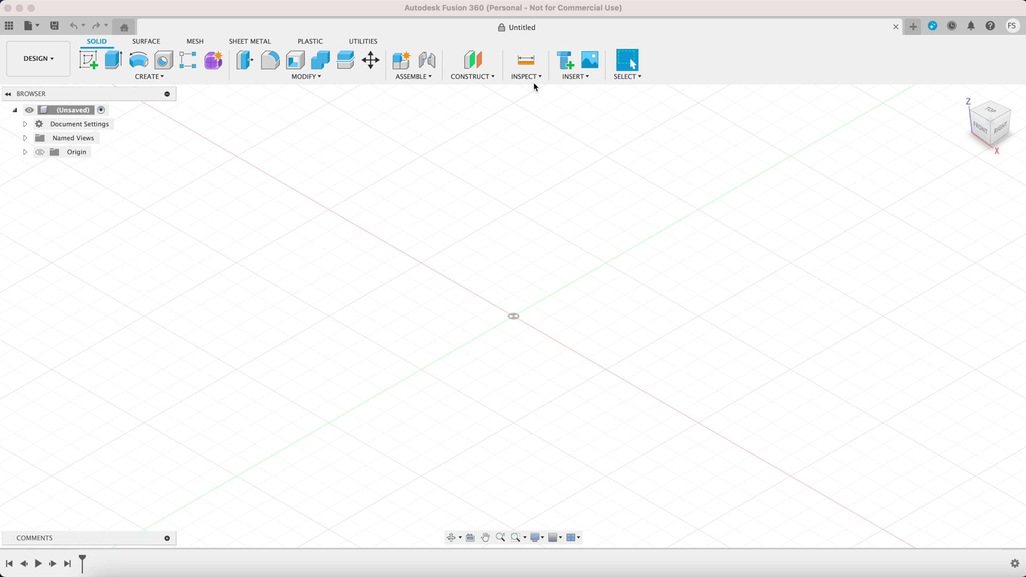
Insert combined-1703348527529.stl from the computer as a mesh in the empty design
{"action": "left_click", "coordinate": [587, 78]}
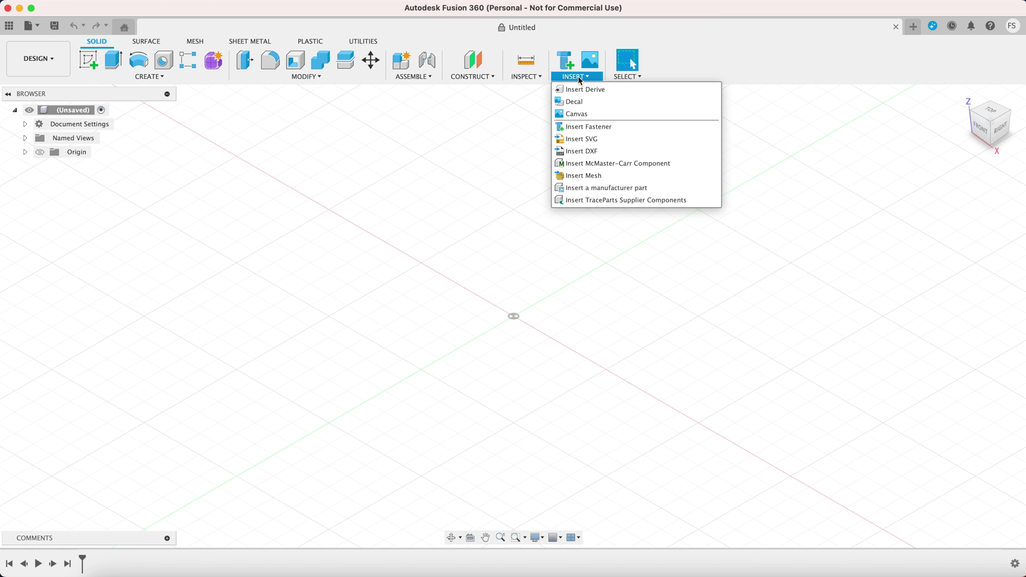
{"action": "left_click", "coordinate": [592, 177]}
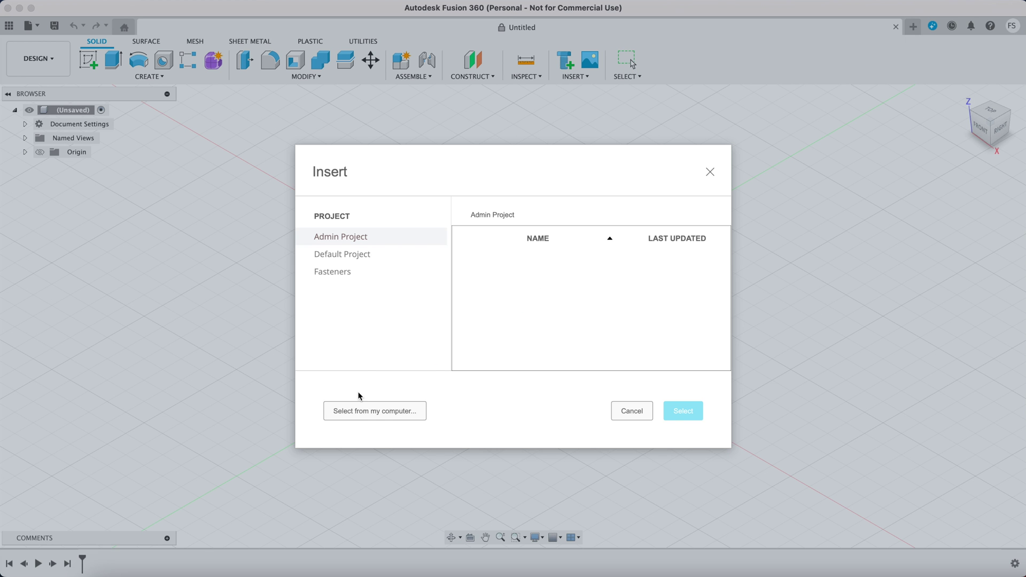
{"action": "left_click", "coordinate": [388, 420]}
{"action": "left_click", "coordinate": [537, 119]}
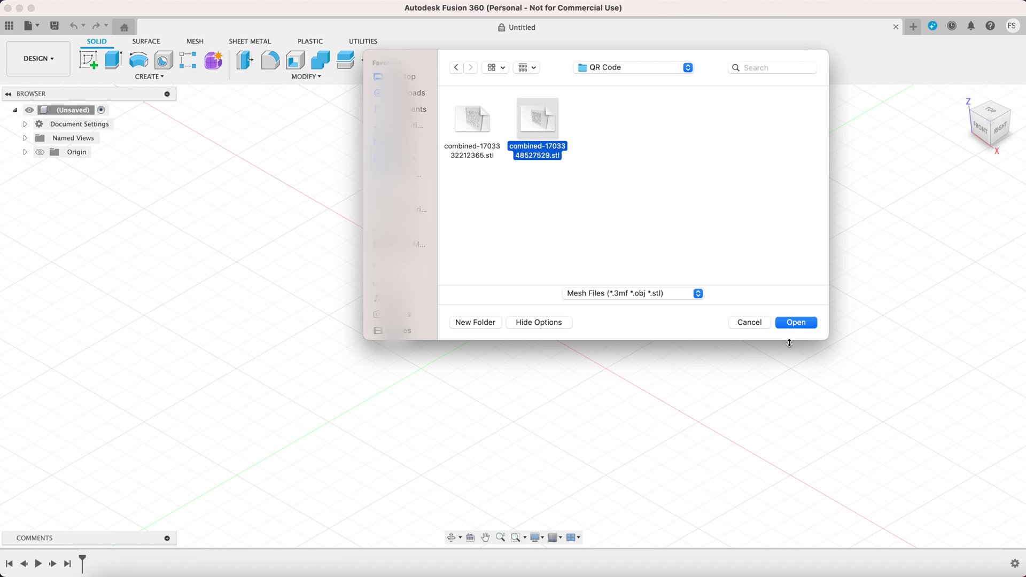
{"action": "left_click", "coordinate": [796, 322]}
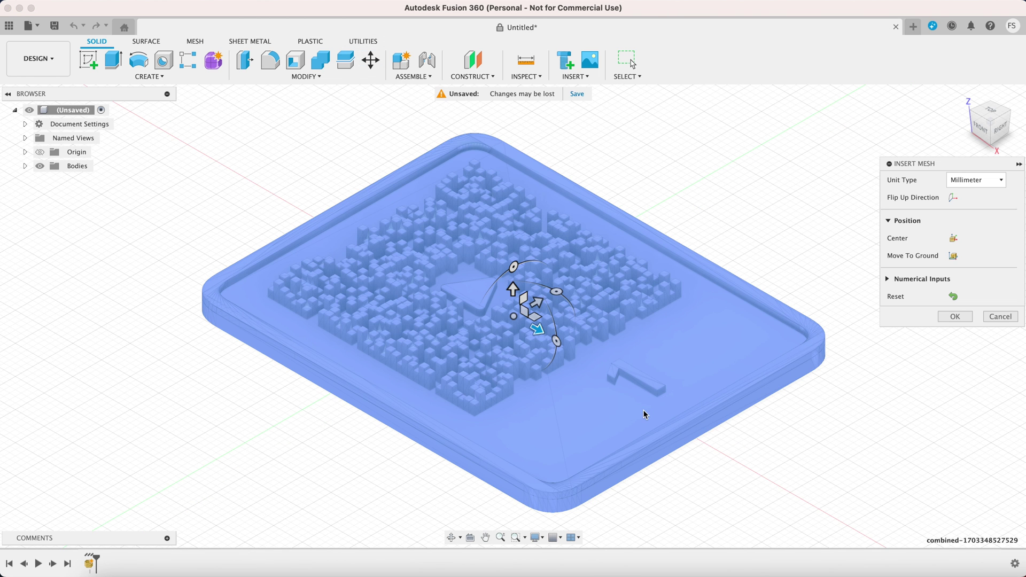
Confirm the mesh placement and generate face groups on it using the accurate method
{"action": "key", "text": "Return"}
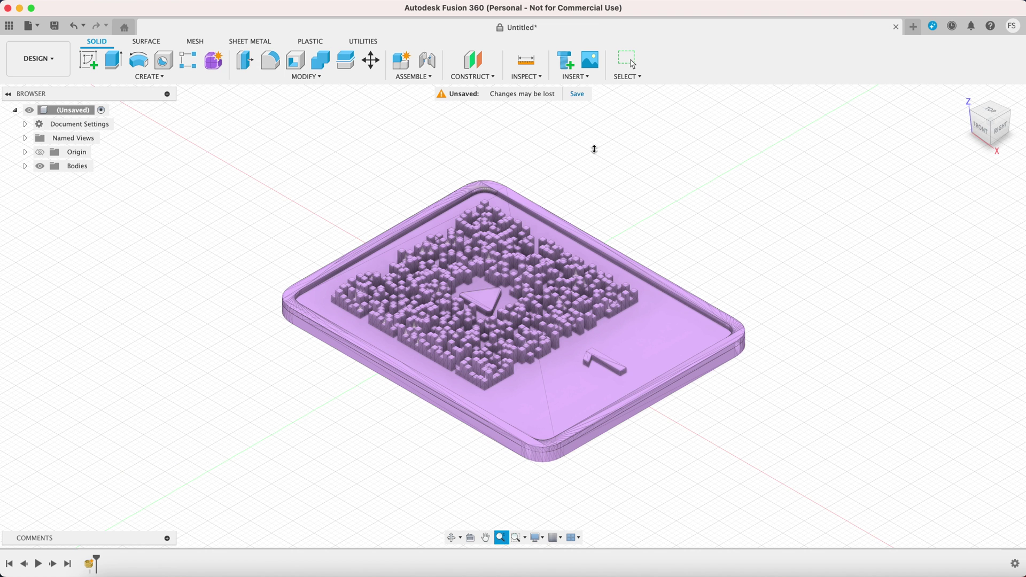
{"action": "left_click", "coordinate": [194, 42]}
{"action": "left_click", "coordinate": [204, 76]}
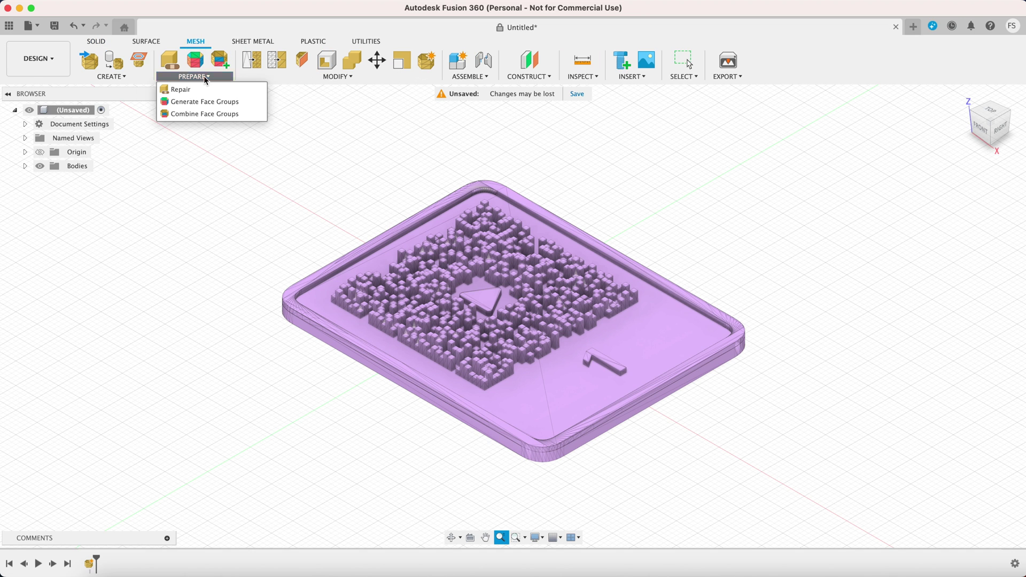
{"action": "left_click", "coordinate": [235, 104]}
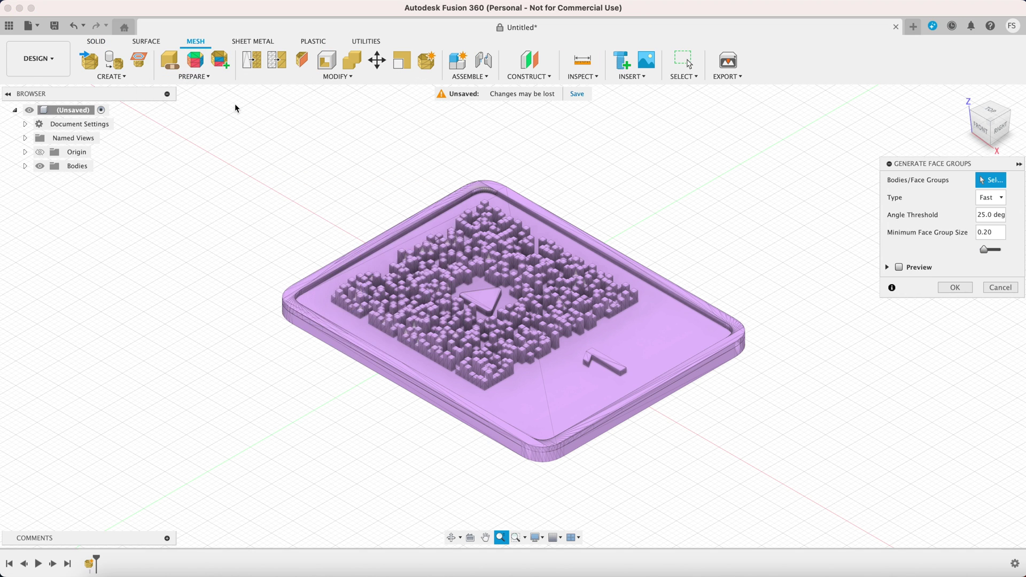
{"action": "left_click", "coordinate": [575, 304]}
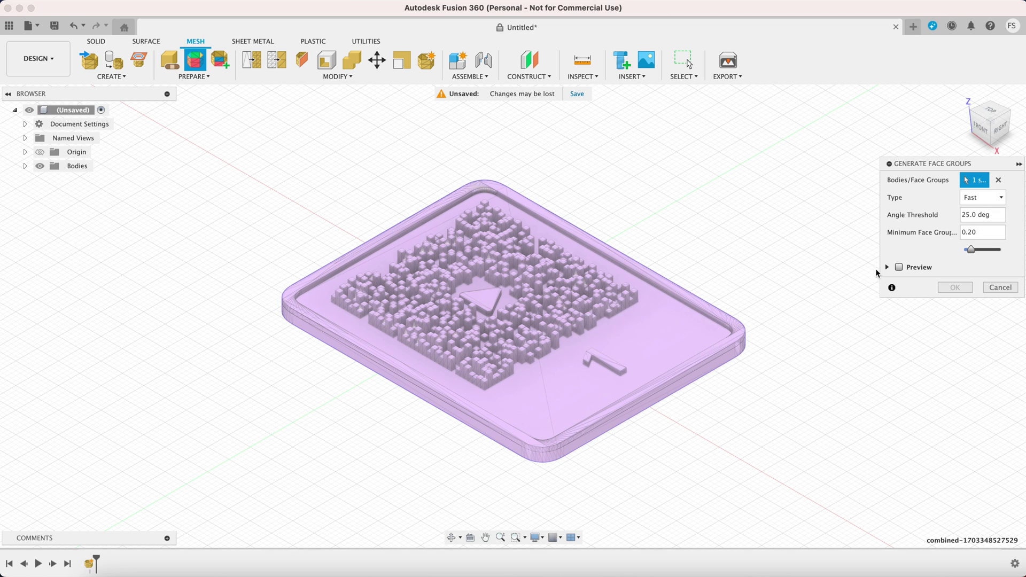
{"action": "left_click", "coordinate": [976, 199]}
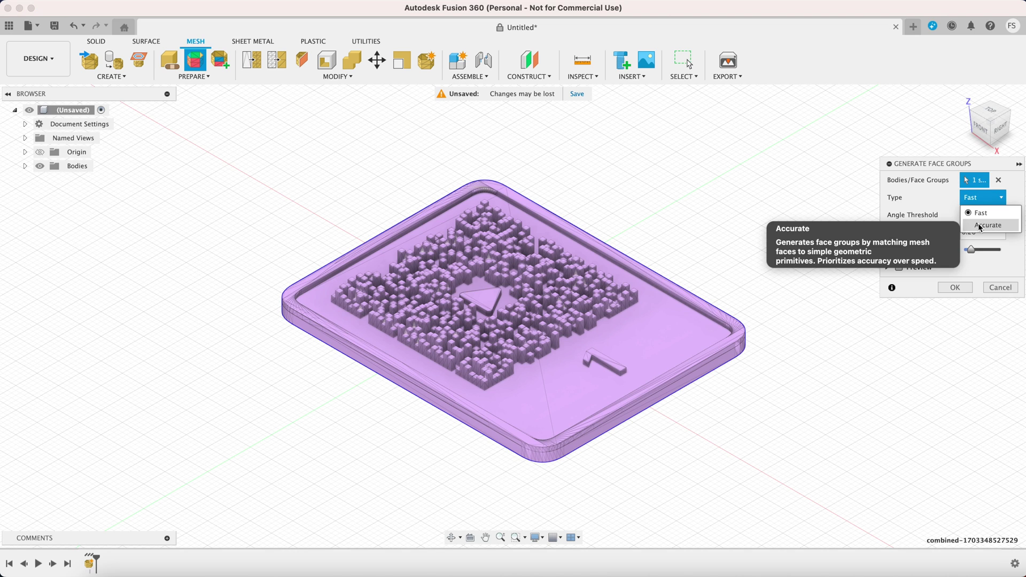
{"action": "left_click", "coordinate": [978, 223]}
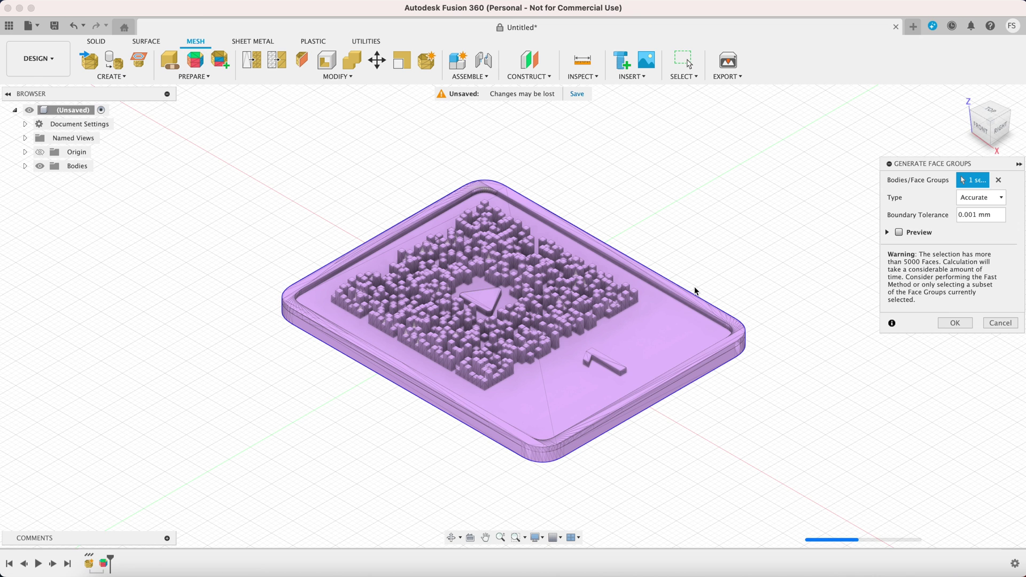
Convert the QR tag mesh into a parametric solid body and view it face-on
{"action": "left_click", "coordinate": [337, 77]}
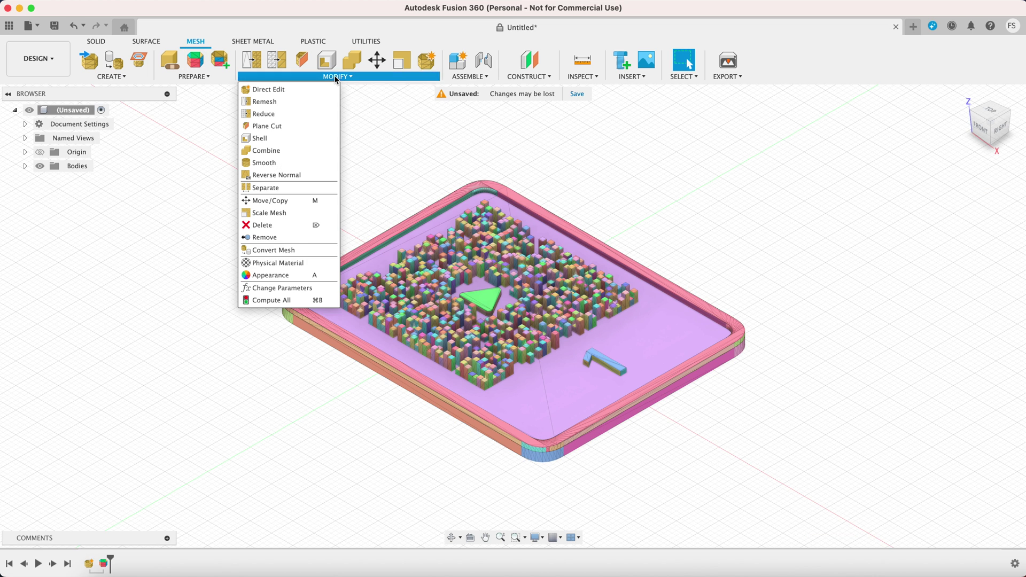
{"action": "left_click", "coordinate": [289, 250]}
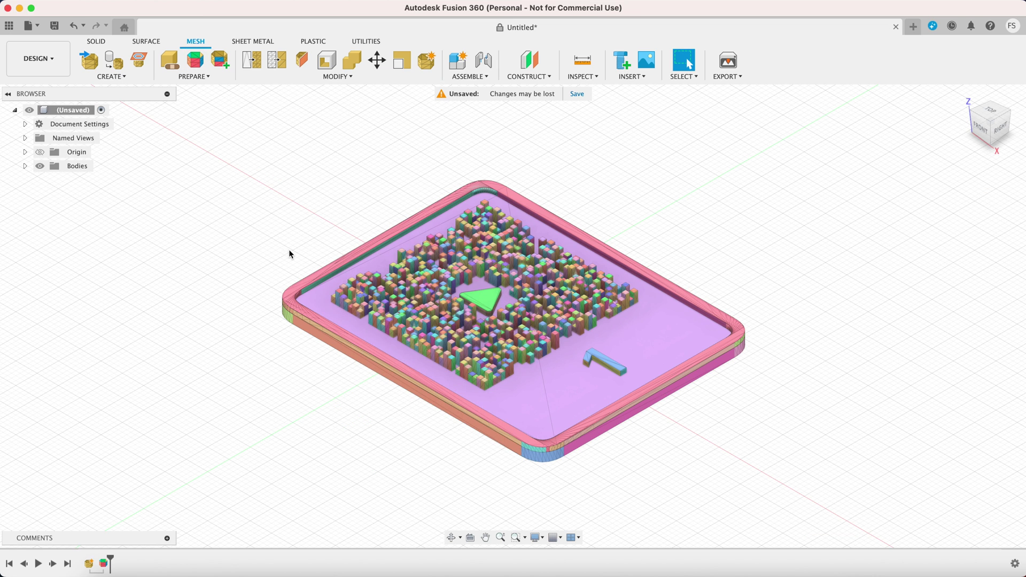
{"action": "left_click", "coordinate": [542, 302]}
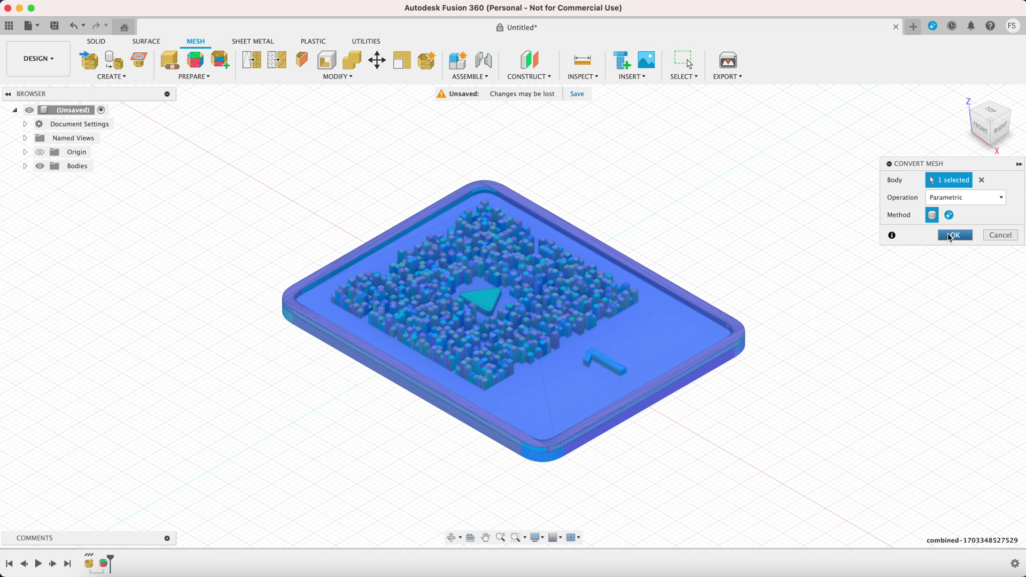
{"action": "left_click", "coordinate": [951, 237]}
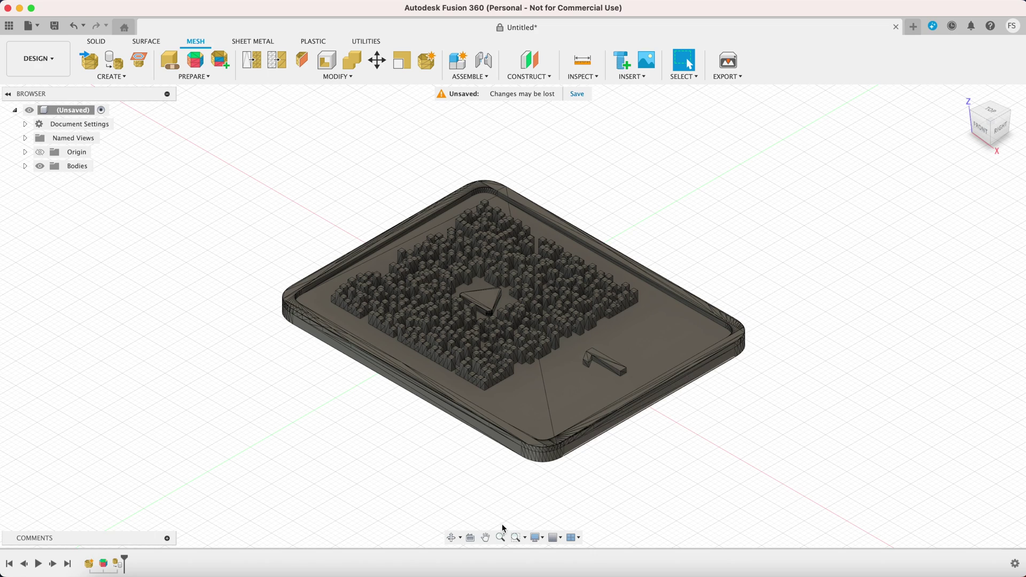
{"action": "left_click", "coordinate": [451, 537]}
{"action": "left_click_drag", "start_coordinate": [649, 363], "coordinate": [625, 378]}
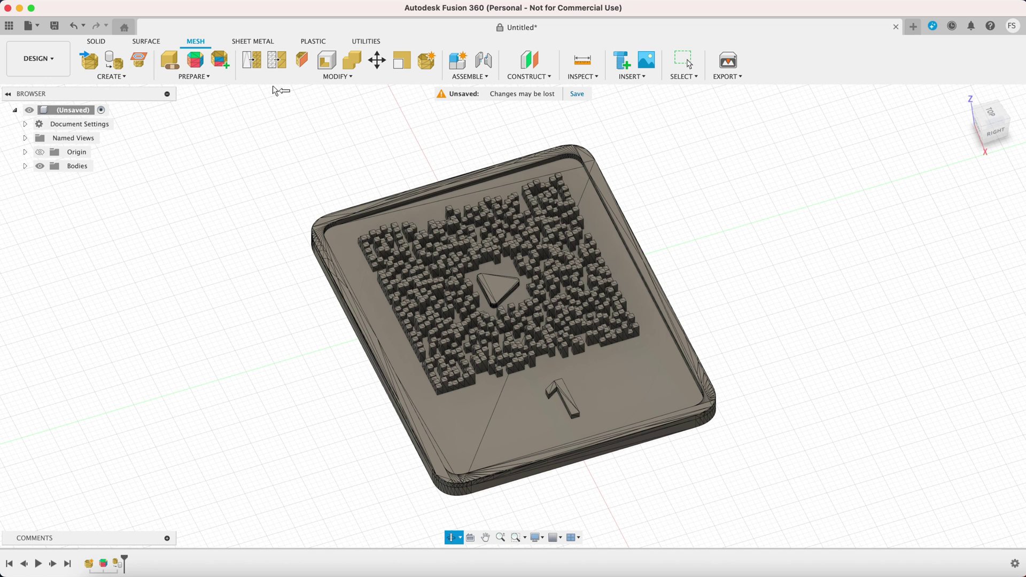
{"action": "key", "text": "Escape"}
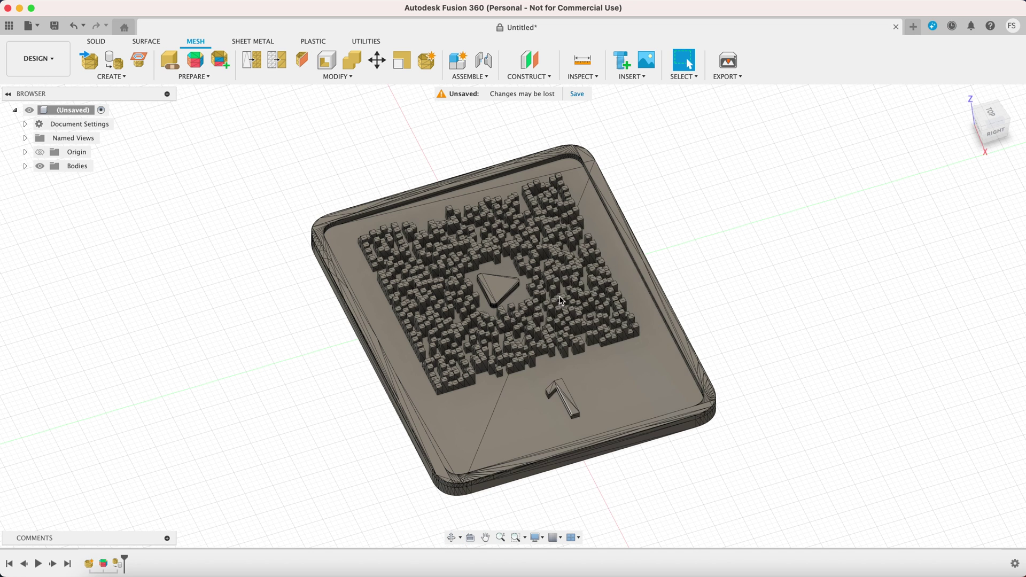
Start a new sketch on the flat XY plane of the tag
{"action": "left_click", "coordinate": [97, 42]}
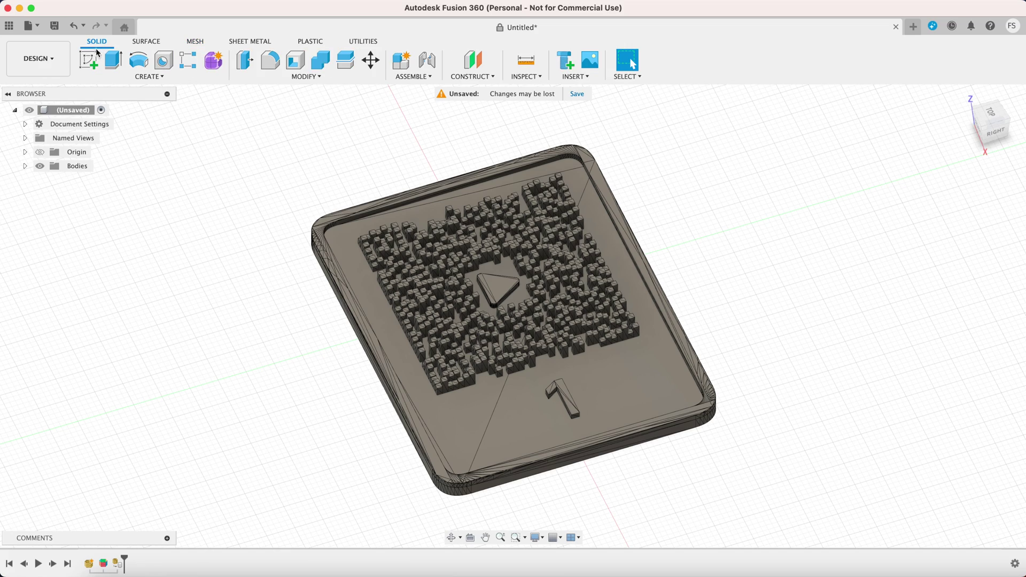
{"action": "left_click", "coordinate": [88, 59]}
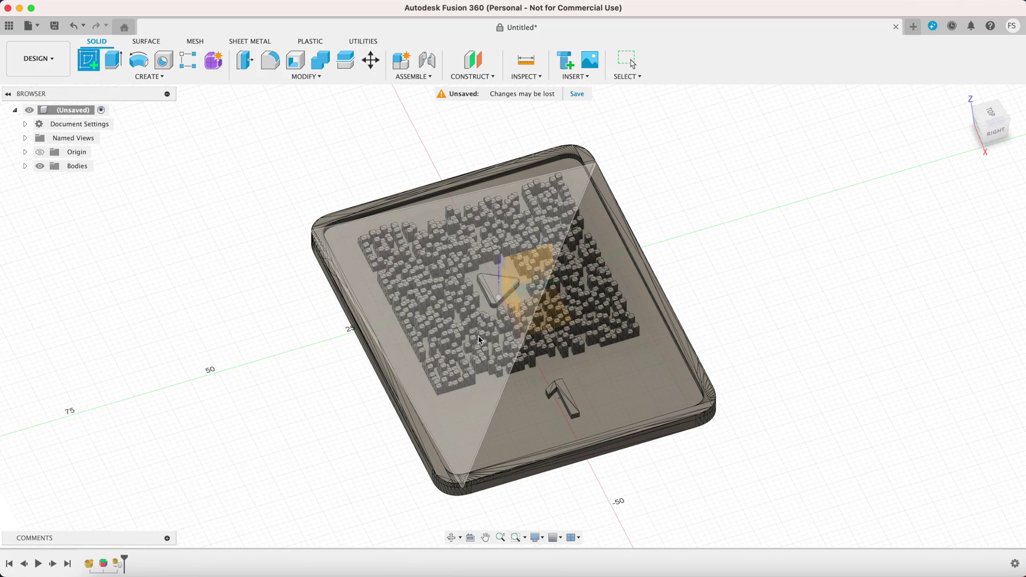
{"action": "left_click", "coordinate": [585, 388]}
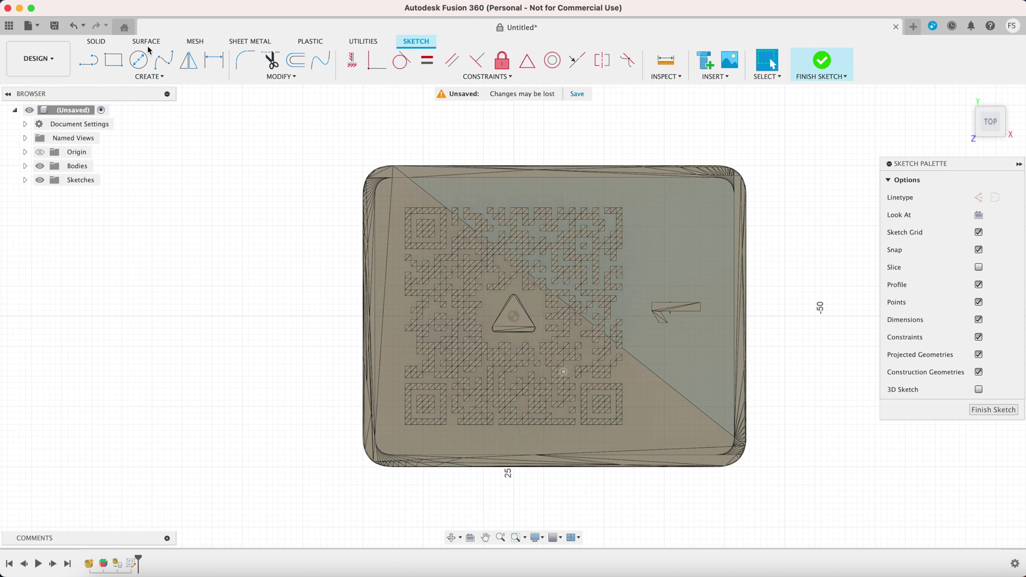
Draw a rectangle around the number 1 and an 8 × 7 mm rectangle around the play triangle
{"action": "left_click", "coordinate": [113, 60]}
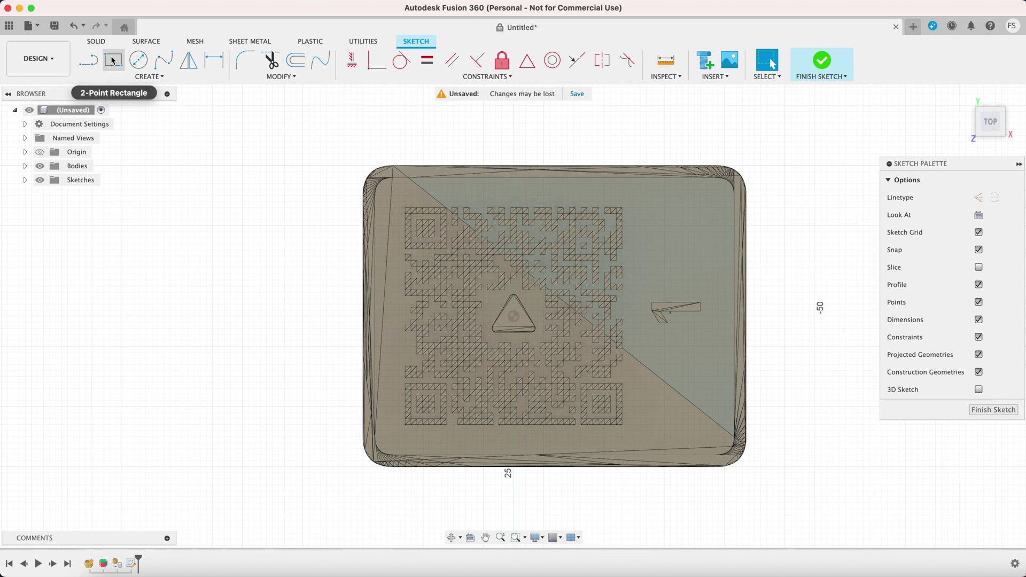
{"action": "left_click", "coordinate": [644, 285]}
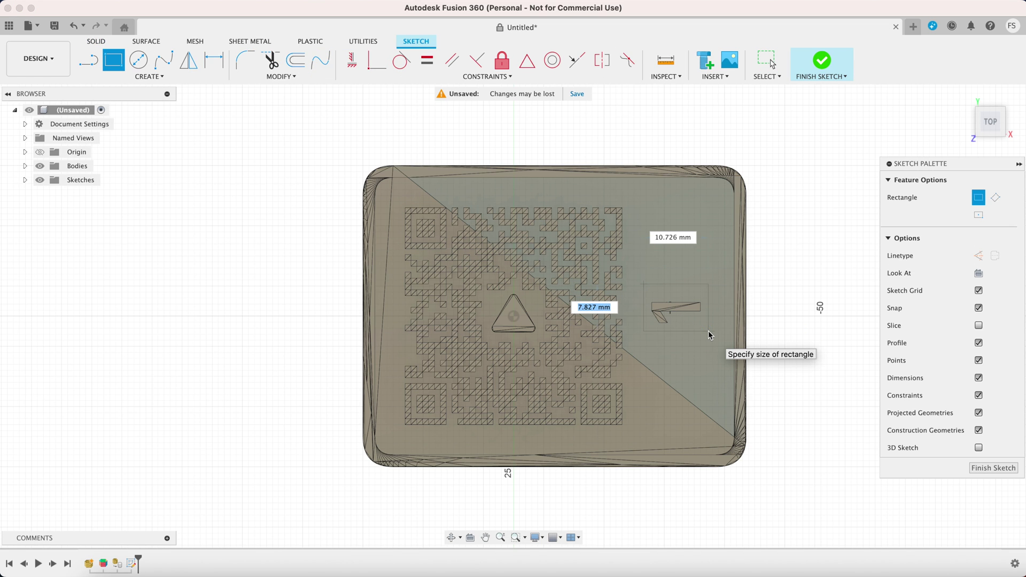
{"action": "left_click", "coordinate": [708, 332]}
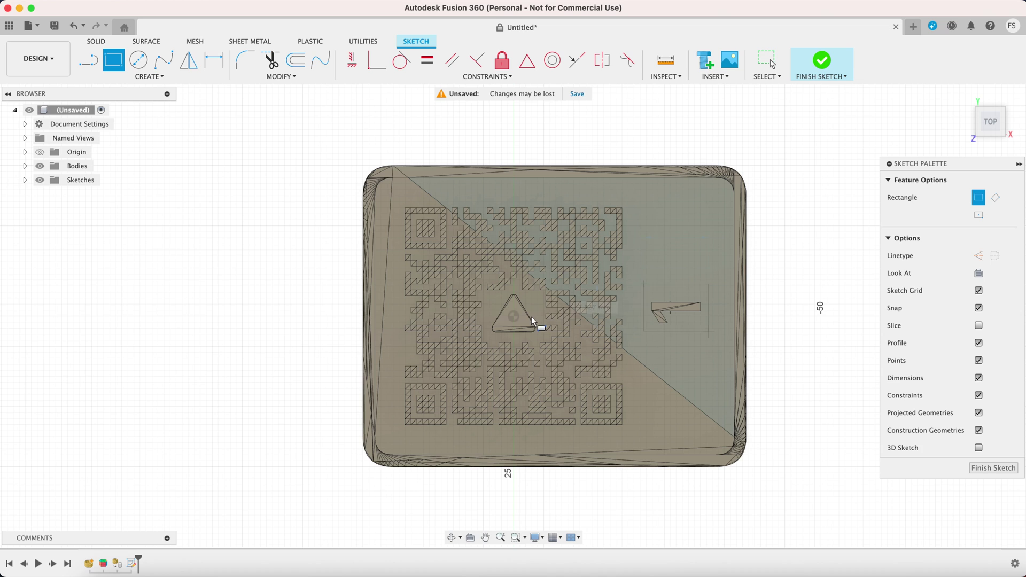
{"action": "left_click", "coordinate": [489, 295]}
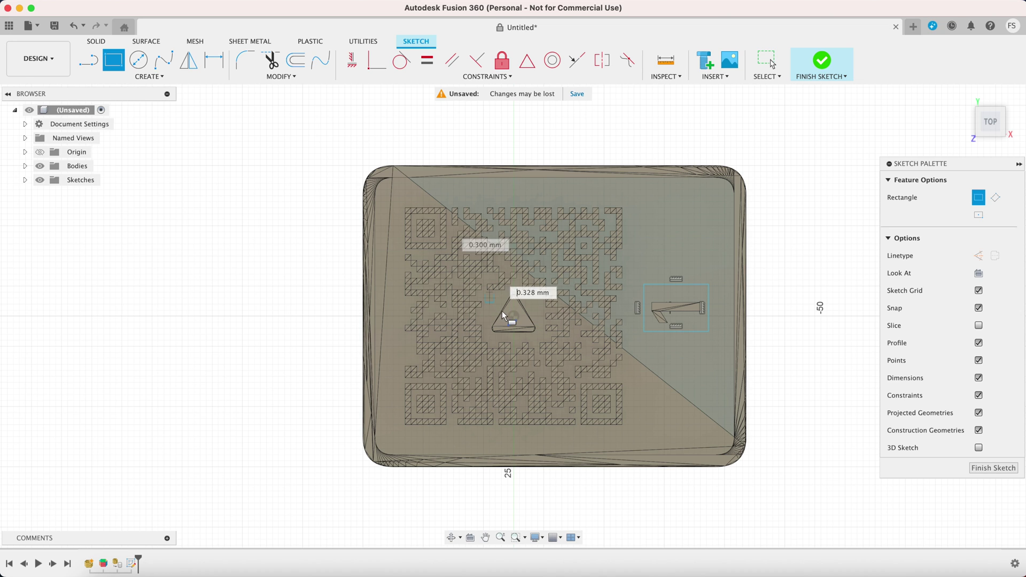
{"action": "type", "text": "8"}
{"action": "key", "text": "Tab"}
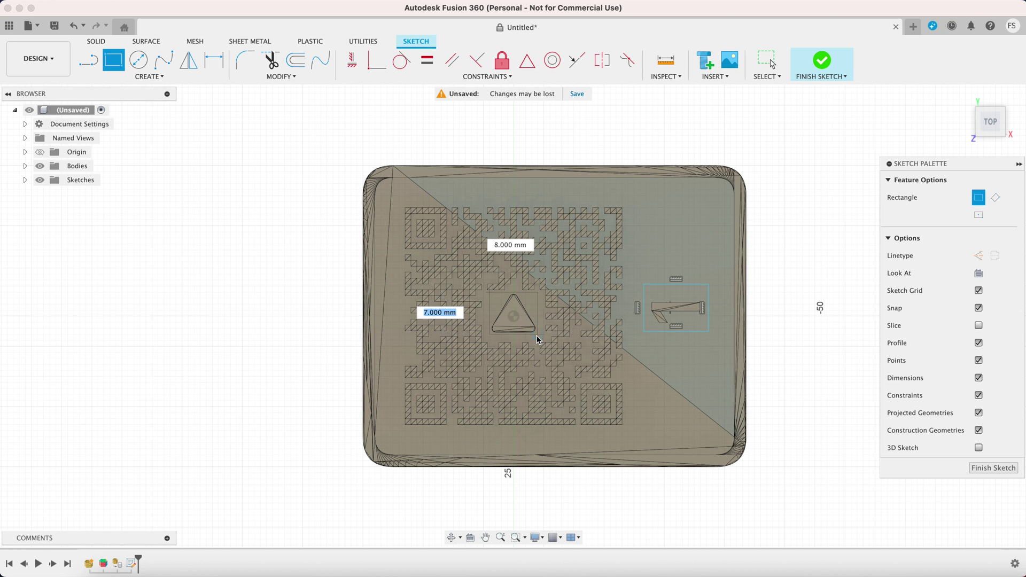
{"action": "key", "text": "Return"}
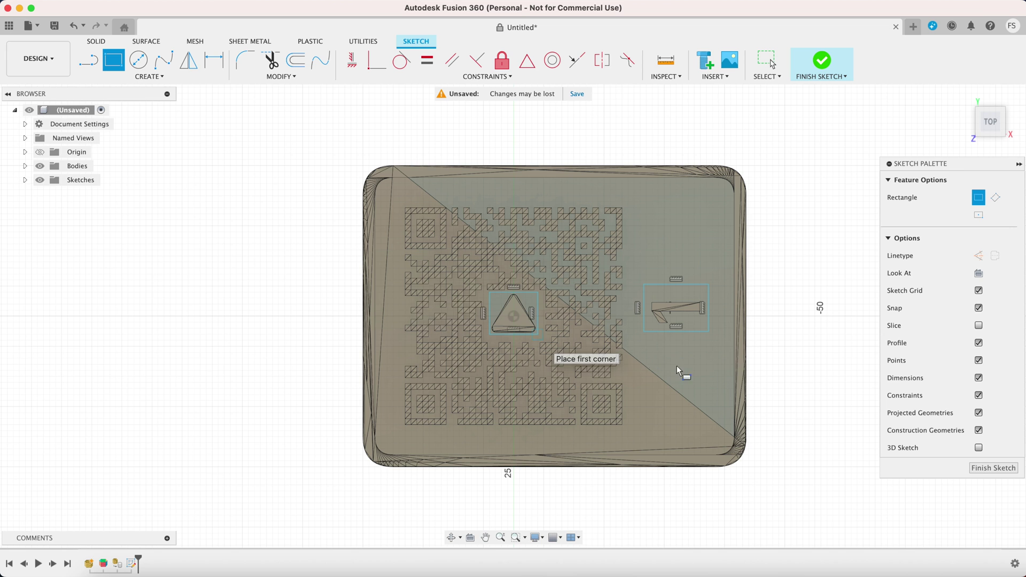
Cut-extrude both rectangles 7 mm deep, removing the play triangle and the number 1
{"action": "left_click", "coordinate": [987, 468]}
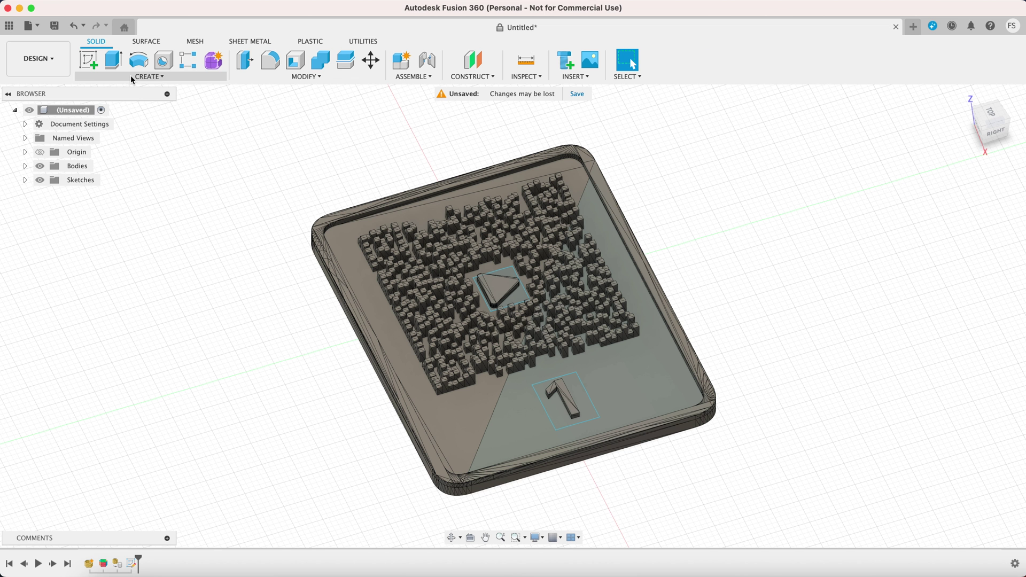
{"action": "left_click", "coordinate": [113, 59]}
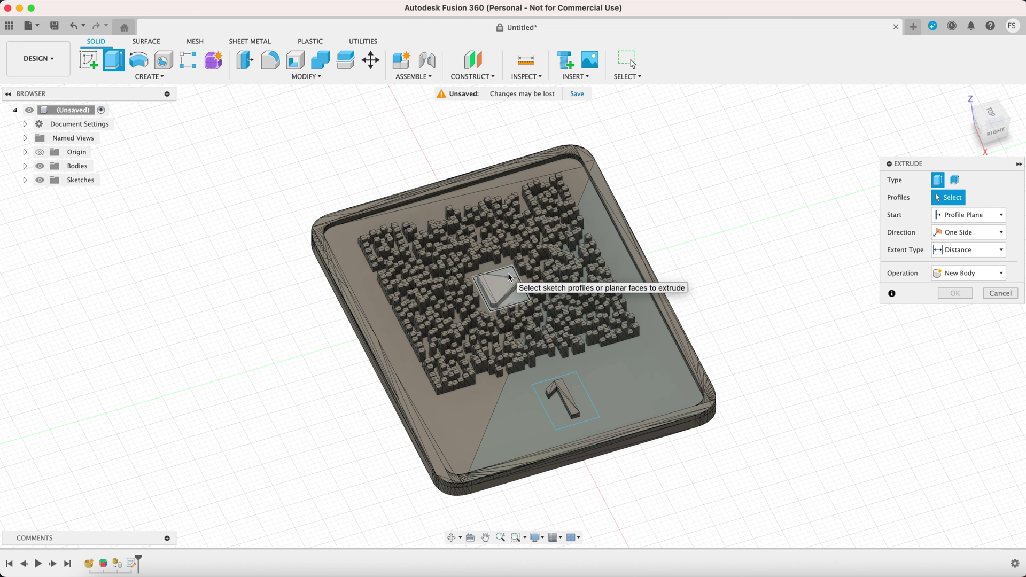
{"action": "left_click", "coordinate": [511, 277]}
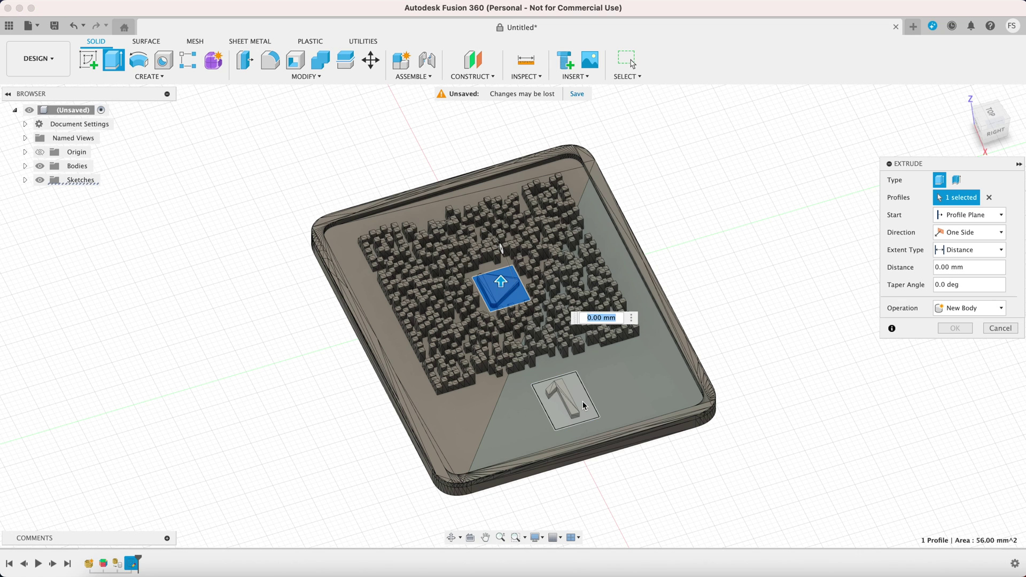
{"action": "left_click", "coordinate": [582, 405]}
{"action": "left_click", "coordinate": [962, 308]}
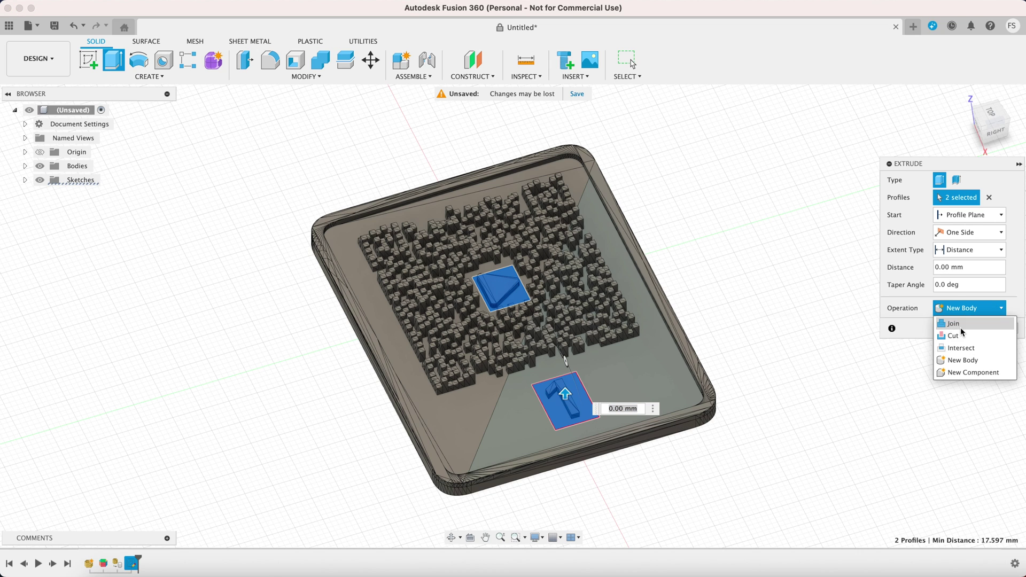
{"action": "left_click", "coordinate": [956, 336]}
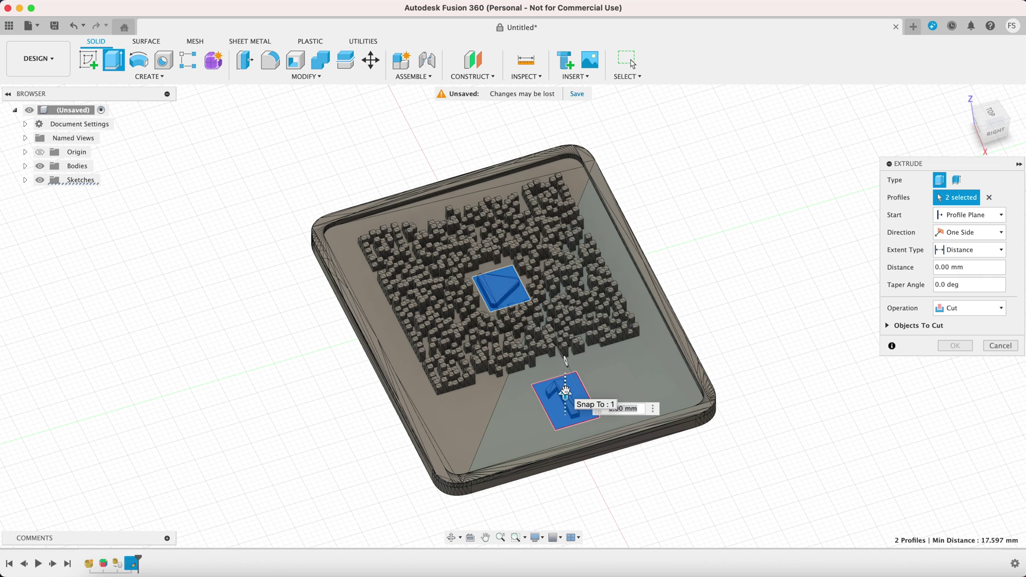
{"action": "left_click_drag", "start_coordinate": [565, 391], "coordinate": [565, 366]}
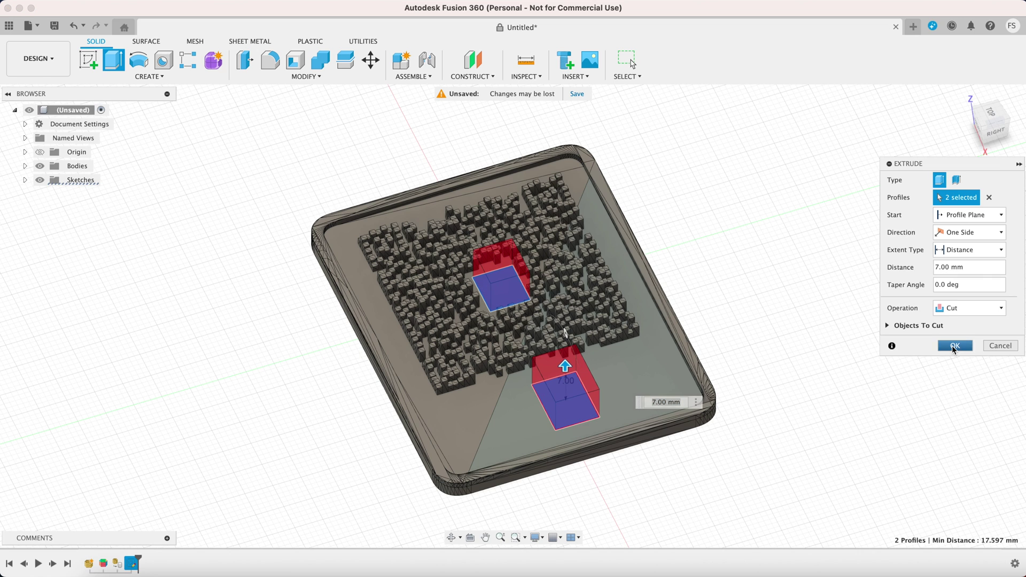
{"action": "left_click", "coordinate": [954, 346]}
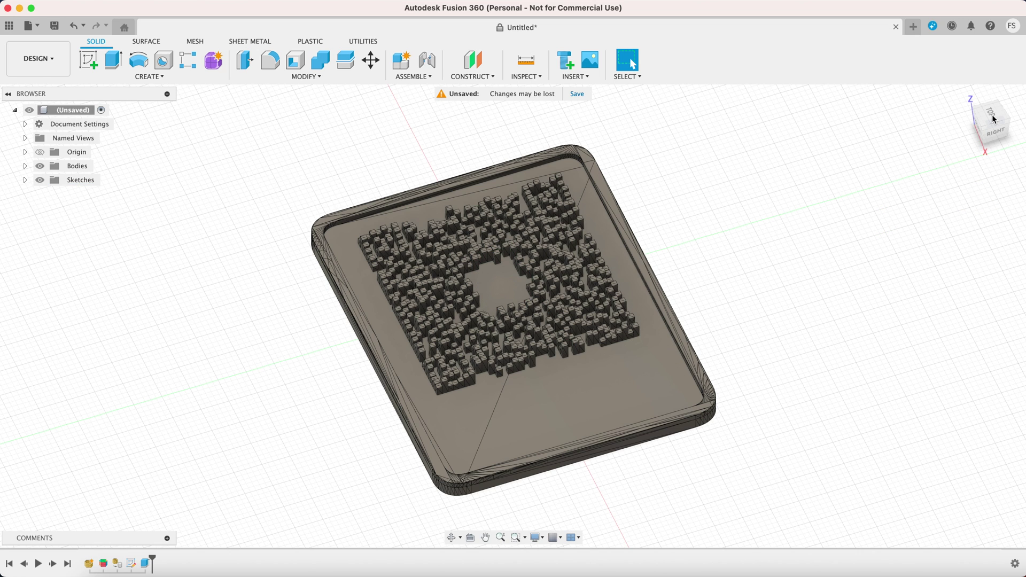
Open Logo LS2.png and Cursor.png in Preview beside the model, then close Cursor.png
{"action": "left_click", "coordinate": [451, 537]}
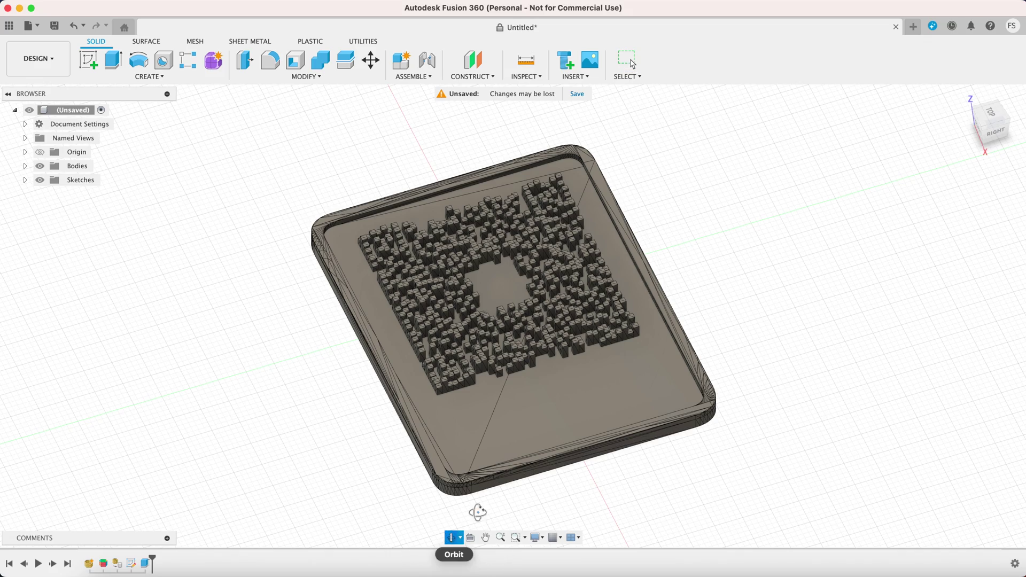
{"action": "left_click_drag", "start_coordinate": [476, 510], "coordinate": [855, 535]}
{"action": "left_click", "coordinate": [864, 561]}
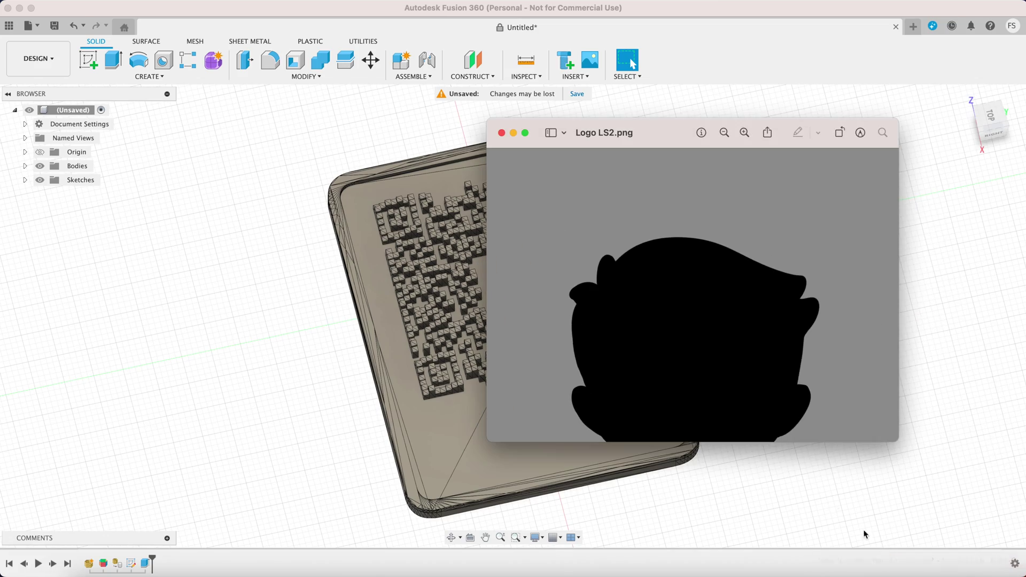
{"action": "left_click", "coordinate": [887, 561]}
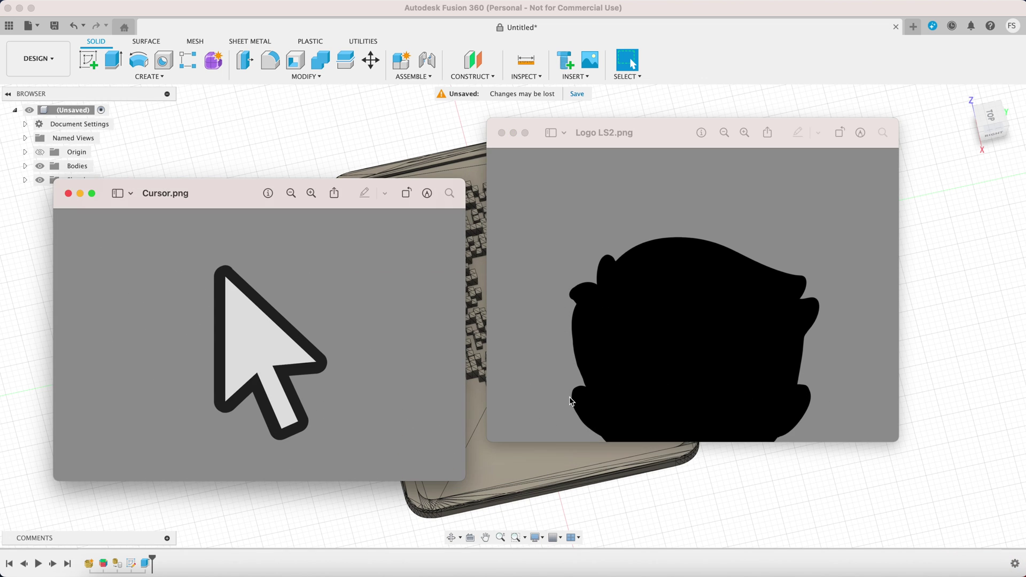
{"action": "left_click_drag", "start_coordinate": [533, 121], "coordinate": [670, 133]}
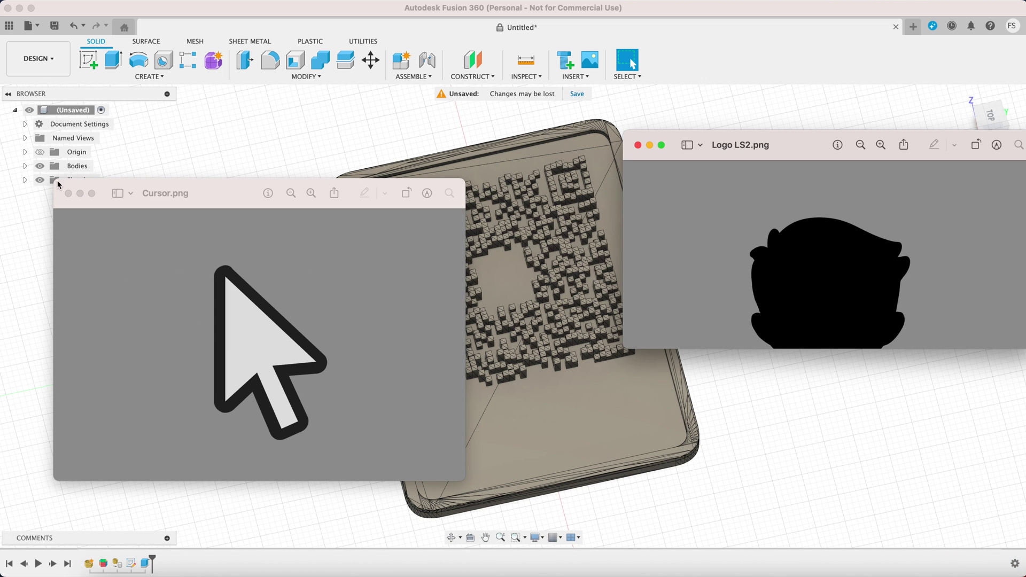
{"action": "left_click_drag", "start_coordinate": [59, 185], "coordinate": [60, 261]}
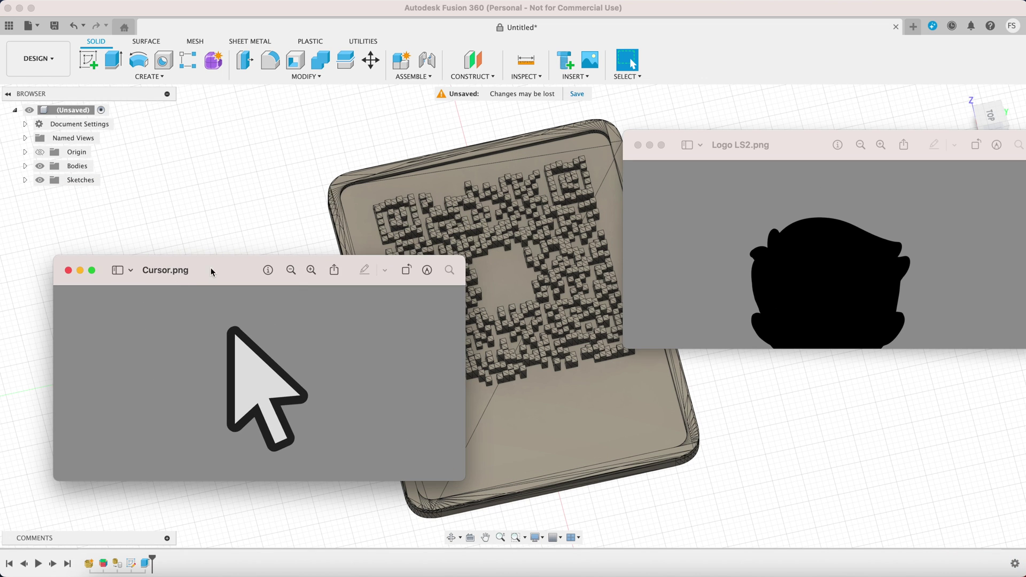
{"action": "left_click_drag", "start_coordinate": [210, 267], "coordinate": [301, 223]}
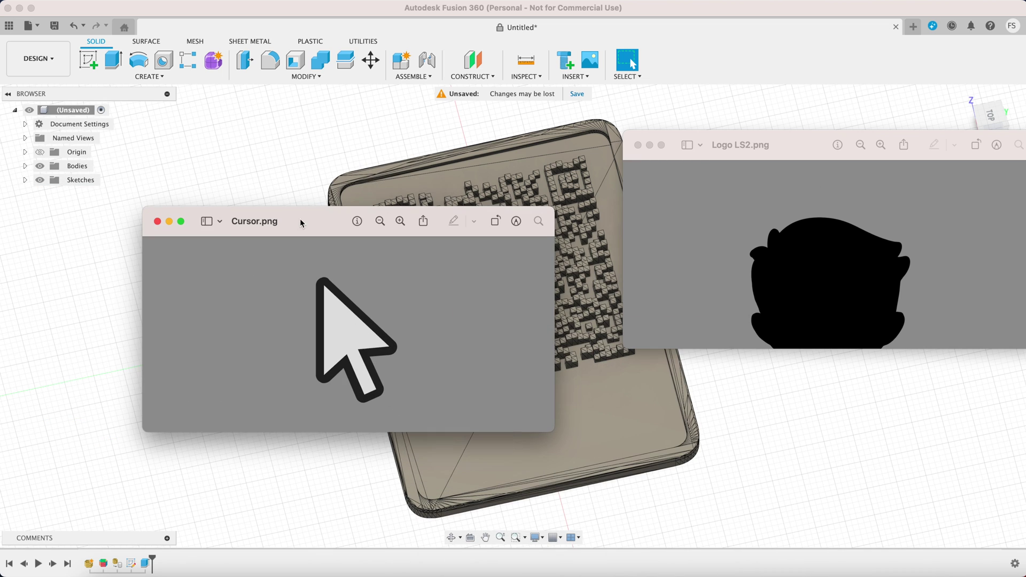
{"action": "left_click", "coordinate": [158, 222]}
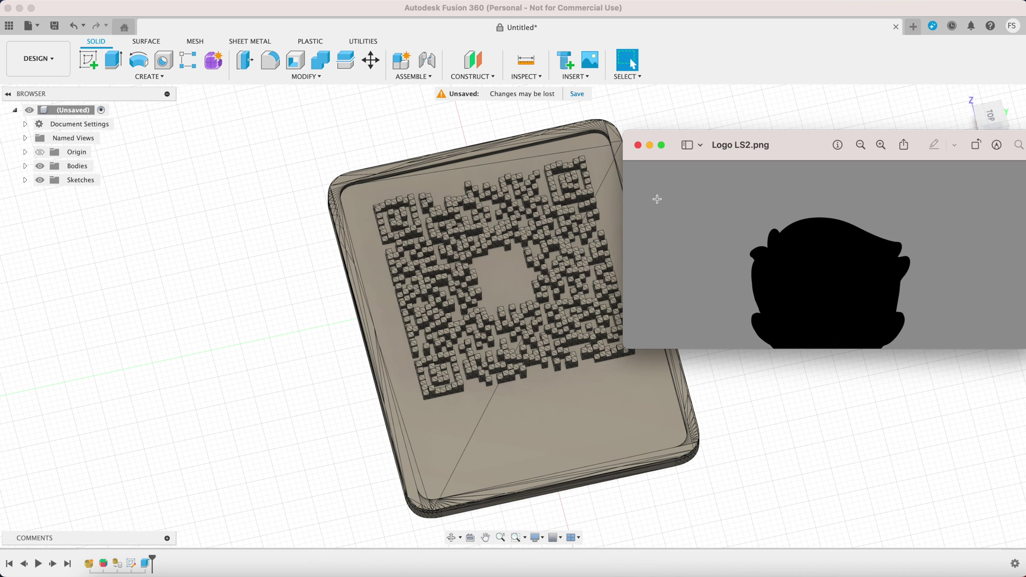
Upload Cursor.png and Logo LS2.png to Convertio with SVG as the output format
{"action": "left_click", "coordinate": [638, 145]}
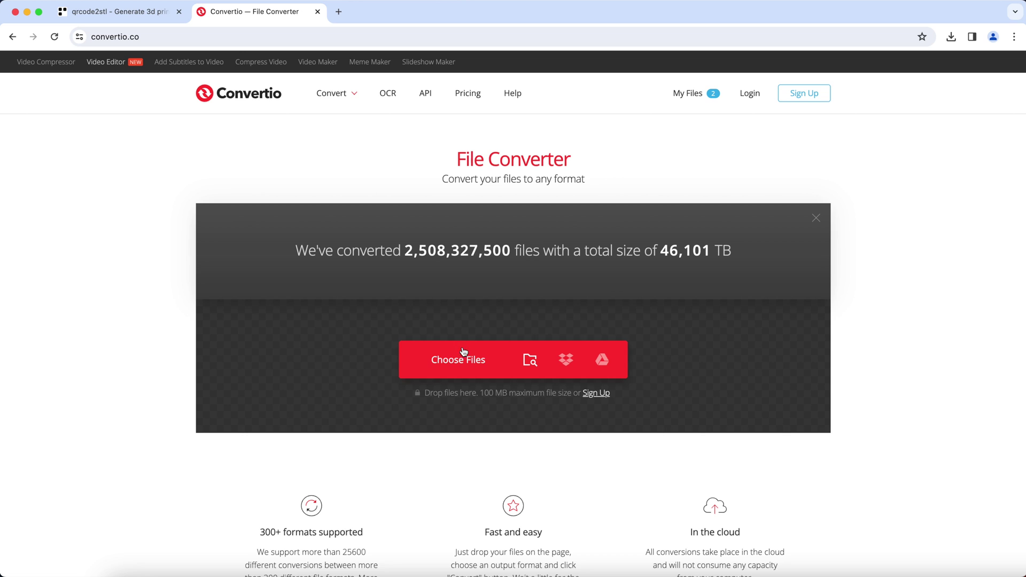
{"action": "left_click", "coordinate": [478, 362]}
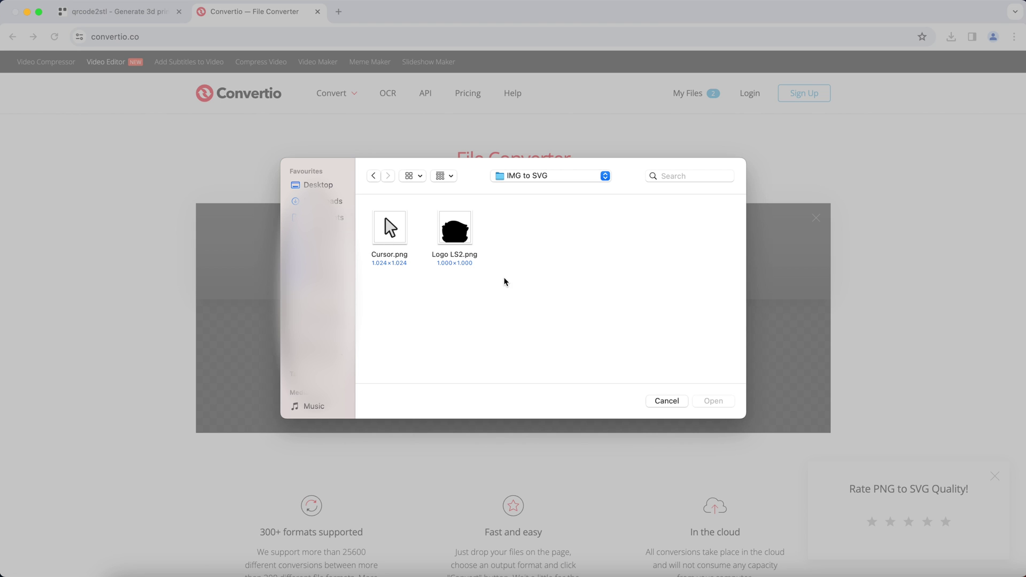
{"action": "left_click_drag", "start_coordinate": [504, 279], "coordinate": [373, 218]}
{"action": "left_click", "coordinate": [714, 400]}
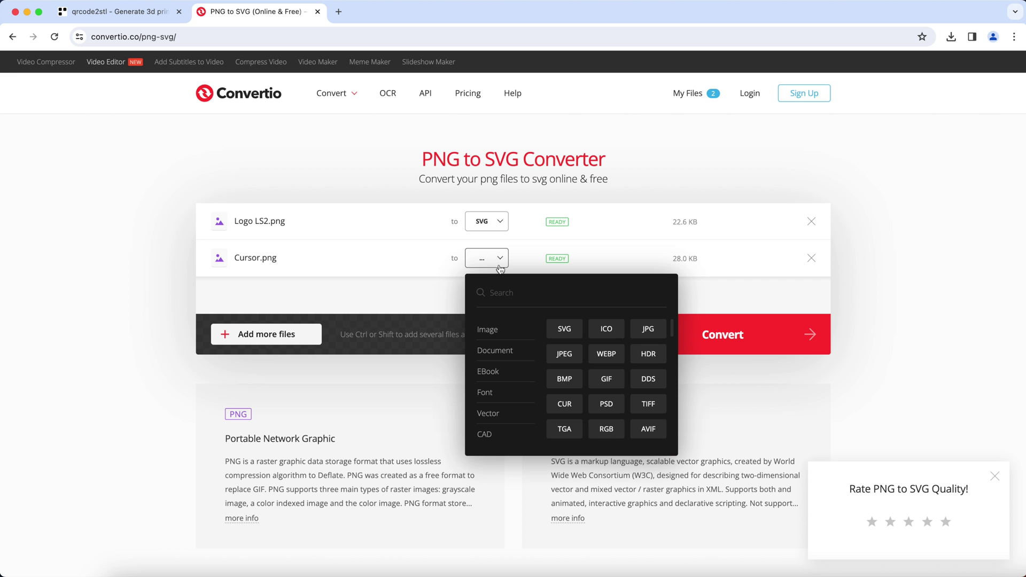
{"action": "left_click", "coordinate": [563, 327]}
Convert both images to SVG, download both files, and return to Fusion 360
{"action": "left_click", "coordinate": [743, 337]}
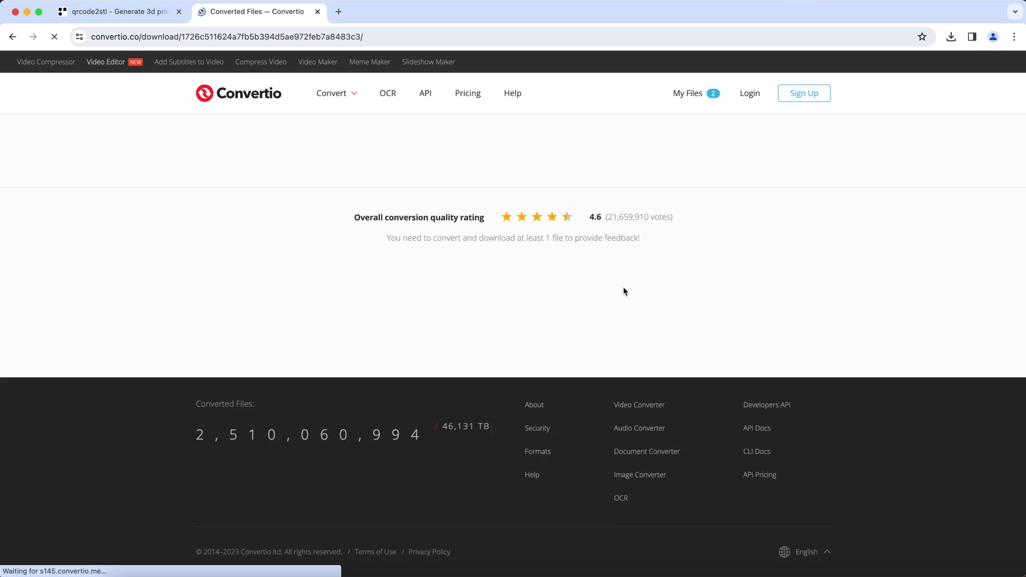
{"action": "left_click", "coordinate": [784, 221]}
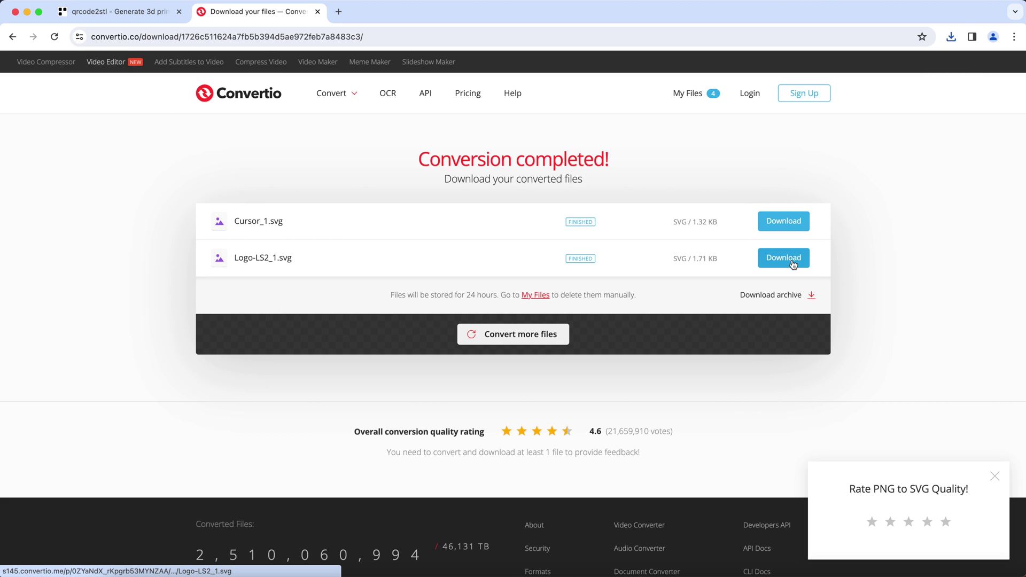
{"action": "left_click", "coordinate": [784, 258]}
{"action": "left_click", "coordinate": [894, 575]}
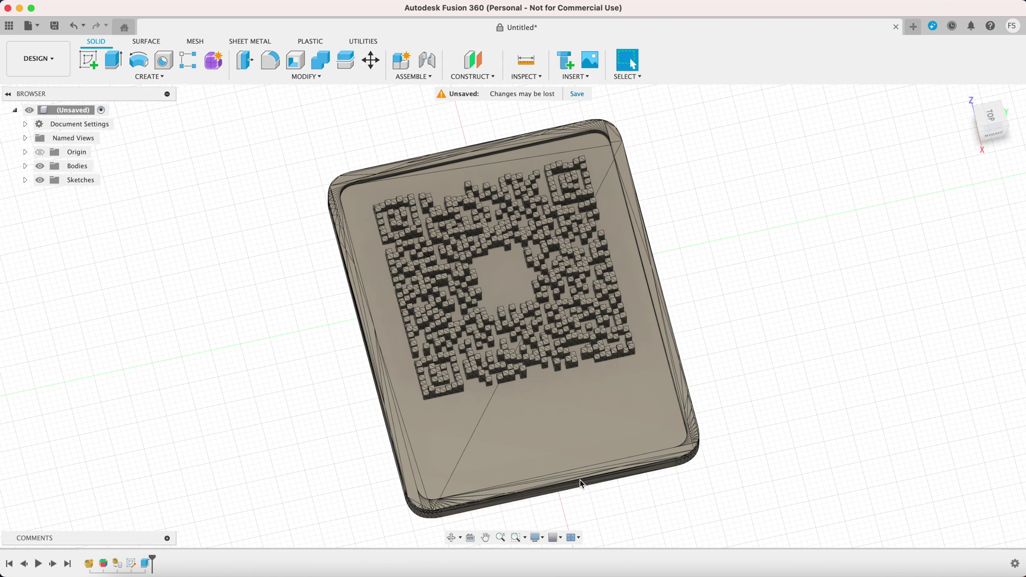
Insert Logo-LS2.svg from the computer as sketch artwork
{"action": "left_click", "coordinate": [586, 78]}
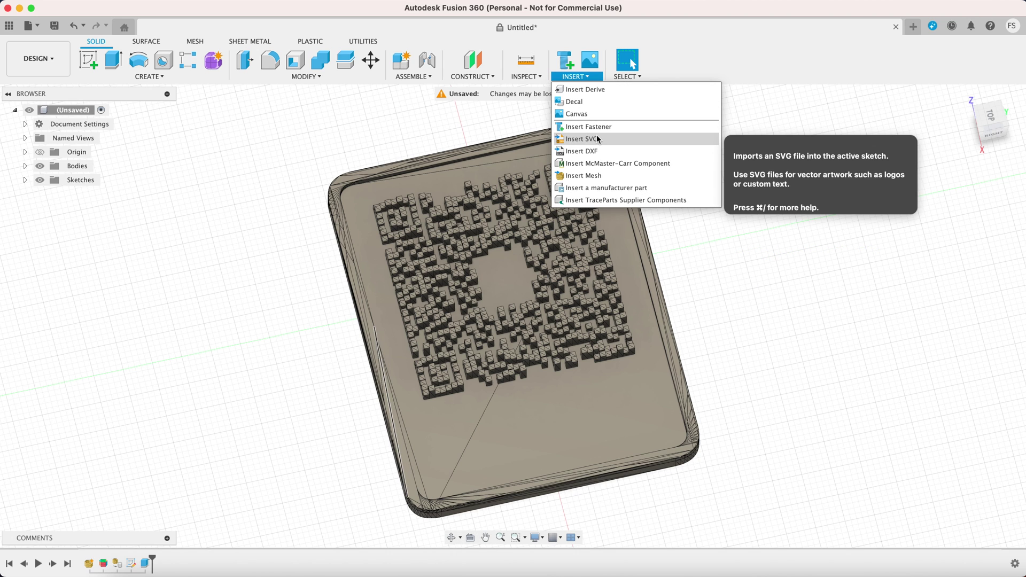
{"action": "left_click", "coordinate": [659, 141]}
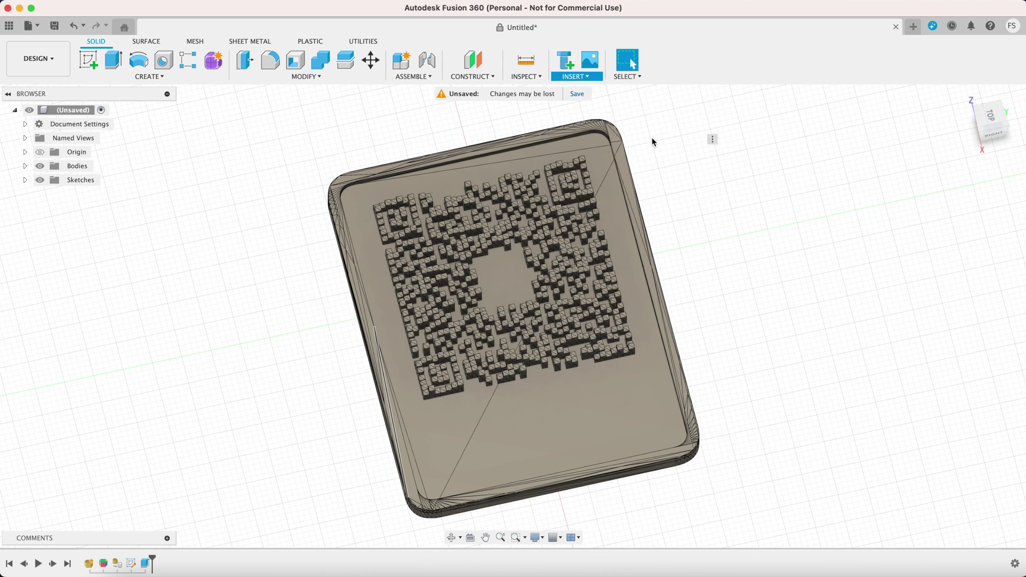
{"action": "left_click", "coordinate": [380, 410]}
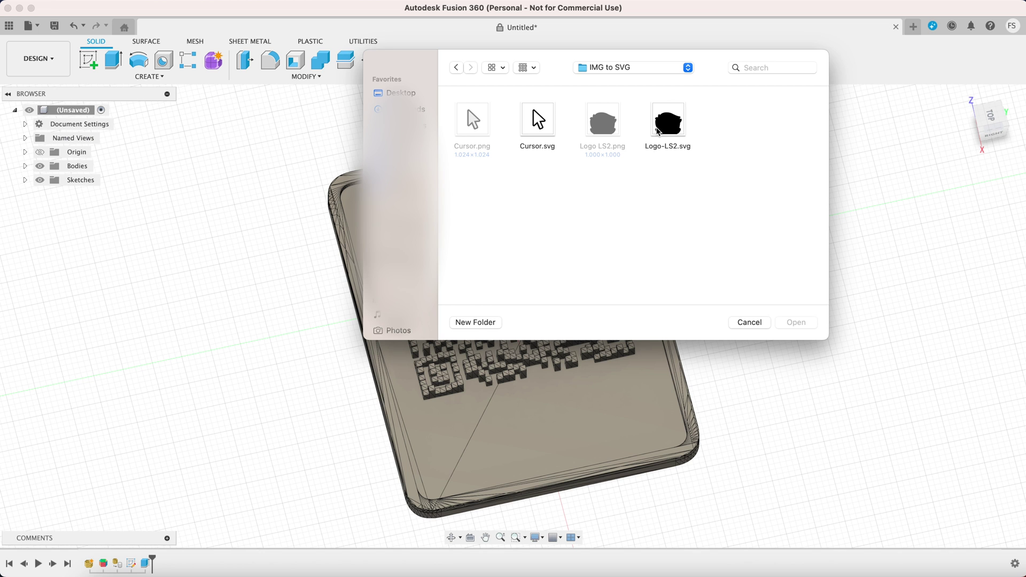
{"action": "left_click", "coordinate": [660, 131]}
{"action": "left_click", "coordinate": [796, 322]}
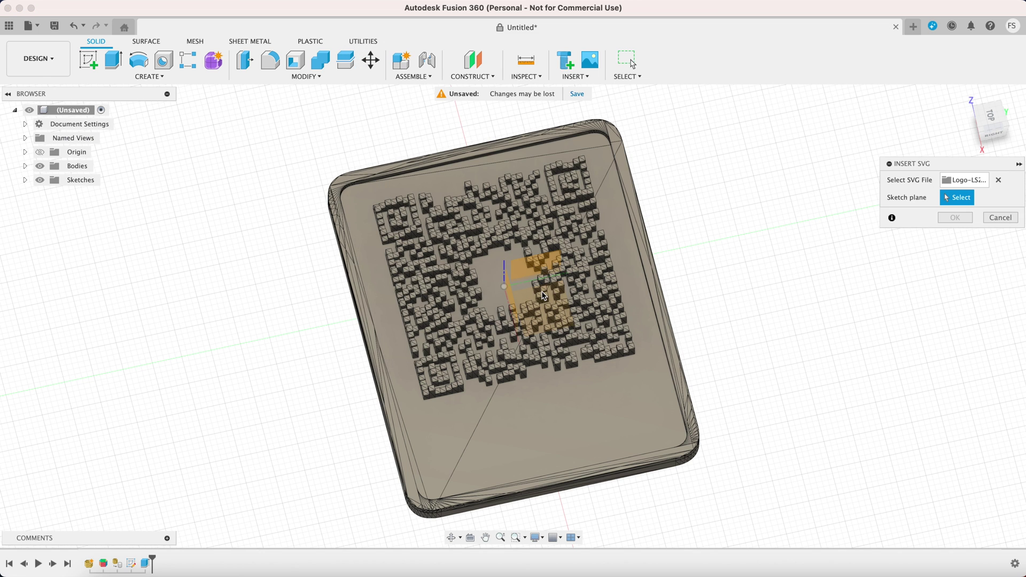
Place the logo on the tag's horizontal plane, shrunk and centred in the cleared QR centre
{"action": "left_click", "coordinate": [491, 279]}
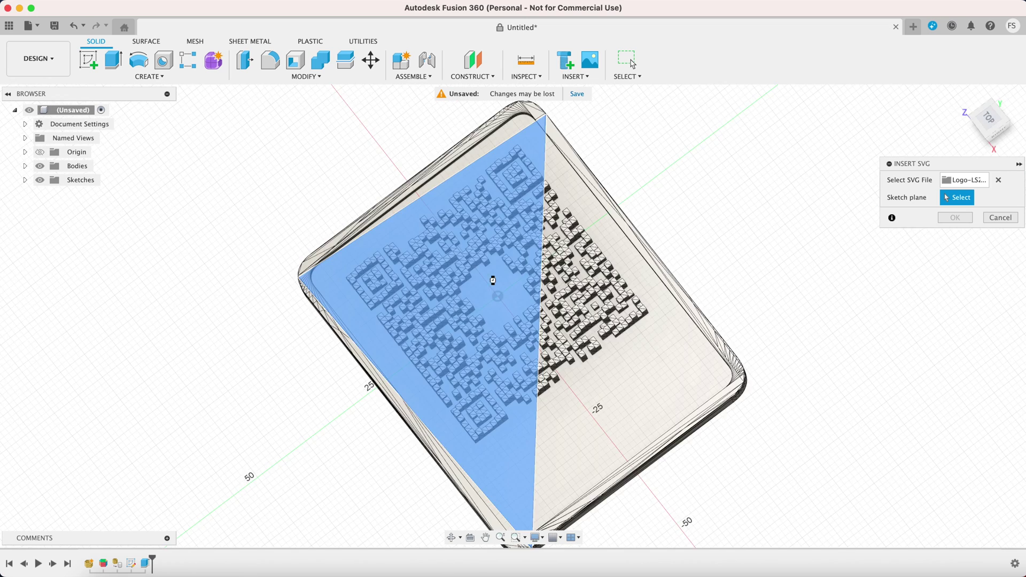
{"action": "left_click_drag", "start_coordinate": [488, 294], "coordinate": [456, 415]}
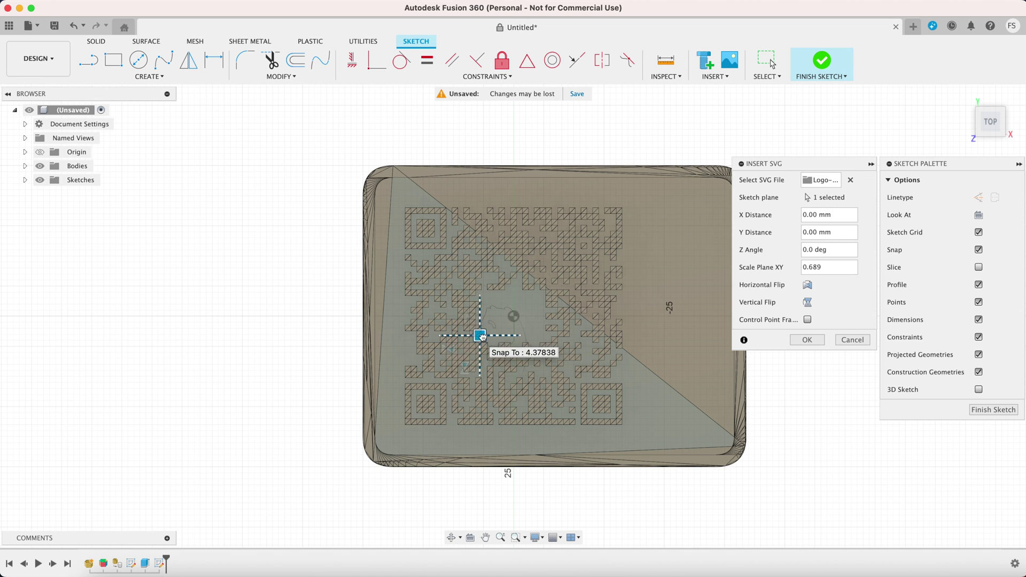
{"action": "left_click_drag", "start_coordinate": [487, 328], "coordinate": [499, 327]}
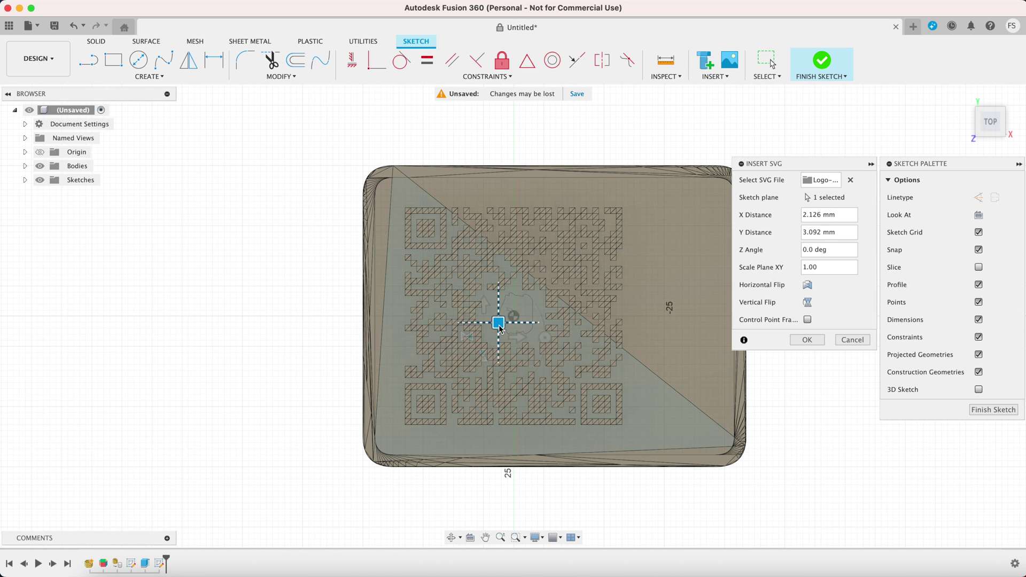
{"action": "left_click", "coordinate": [807, 340]}
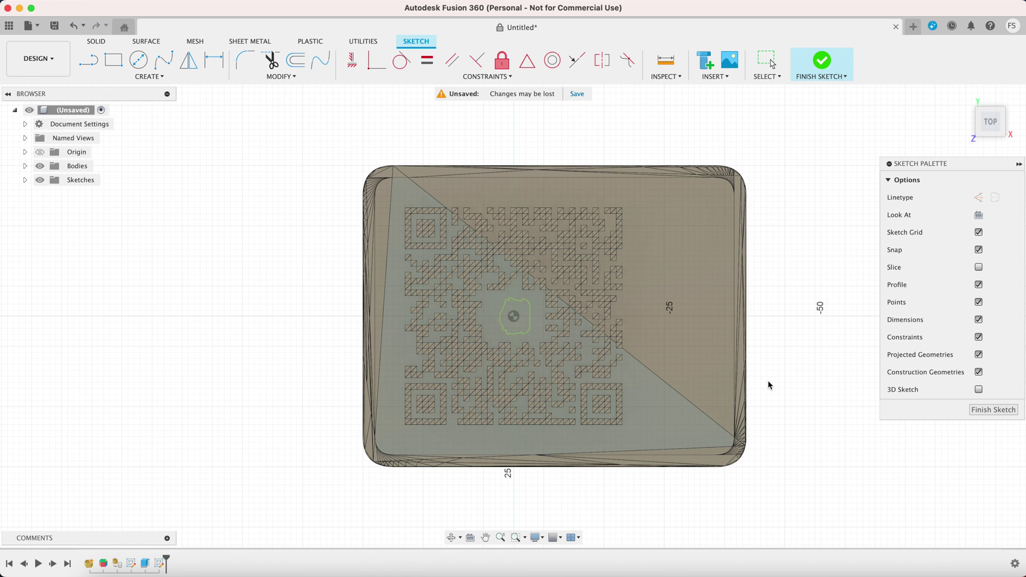
Extrude the Logo LS2 outline 1 mm high, joined to the QR tag body
{"action": "left_click", "coordinate": [993, 410]}
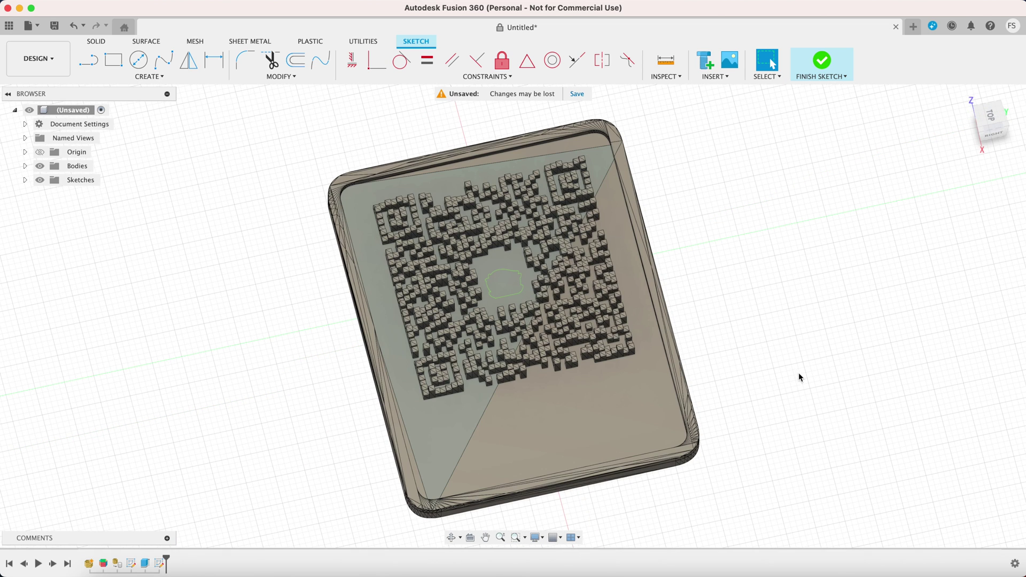
{"action": "left_click", "coordinate": [113, 61]}
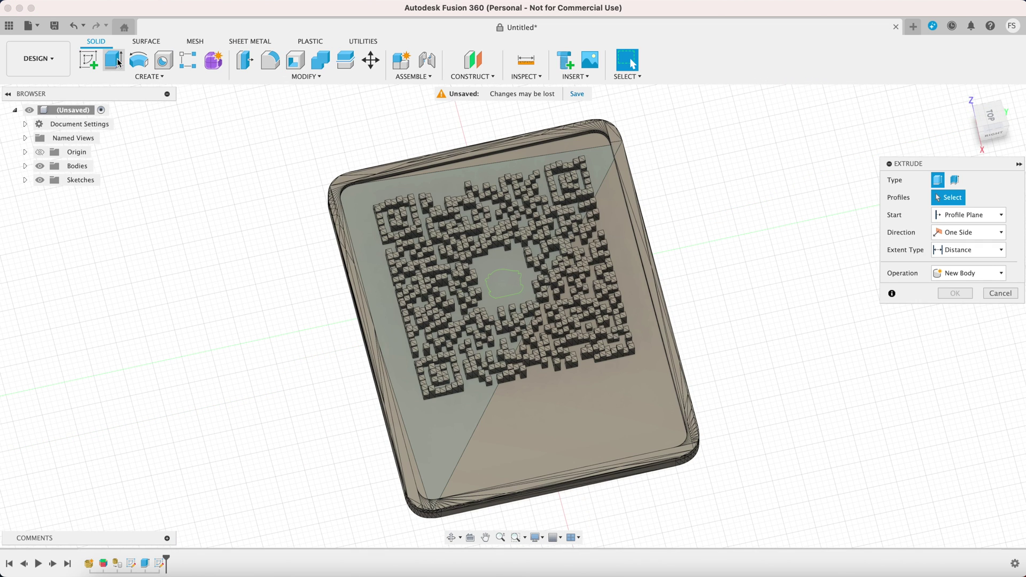
{"action": "left_click", "coordinate": [508, 291]}
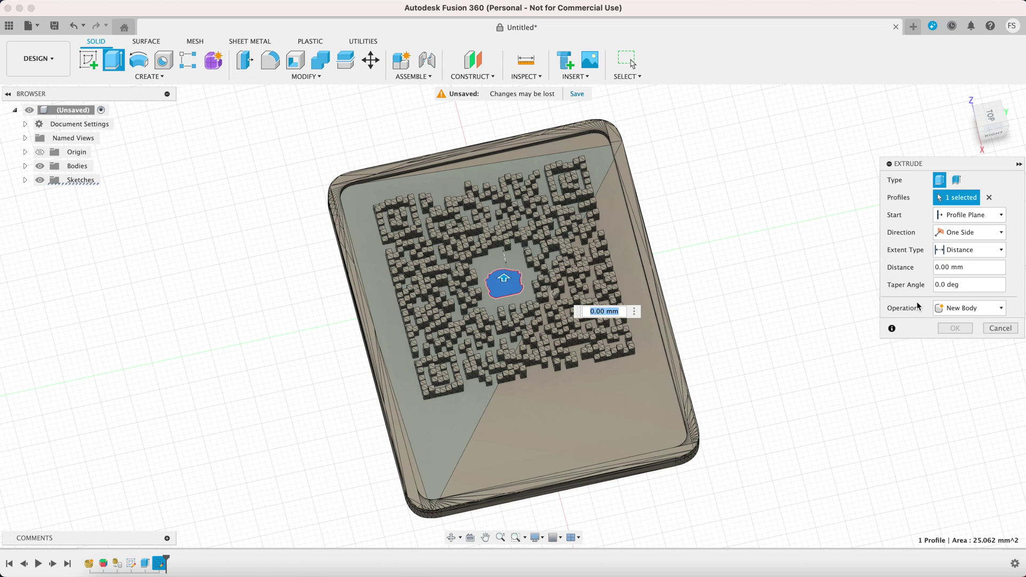
{"action": "left_click", "coordinate": [934, 267]}
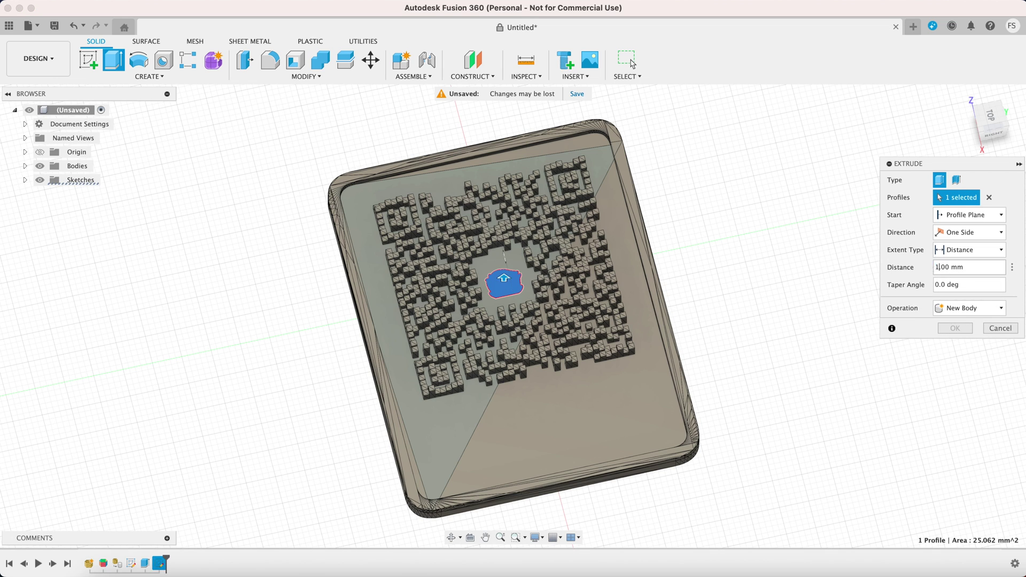
{"action": "left_click", "coordinate": [968, 308]}
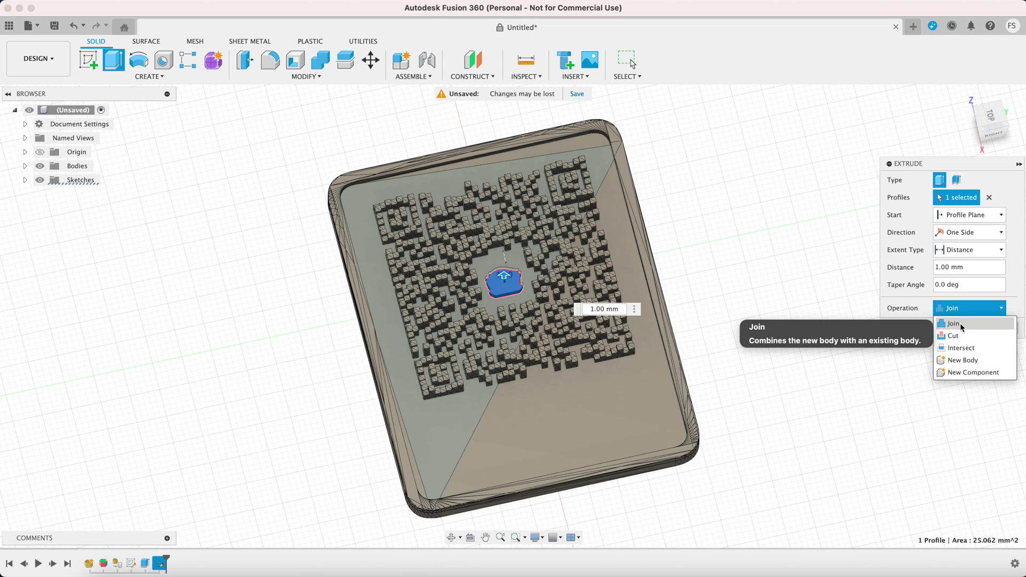
{"action": "key", "text": "Escape"}
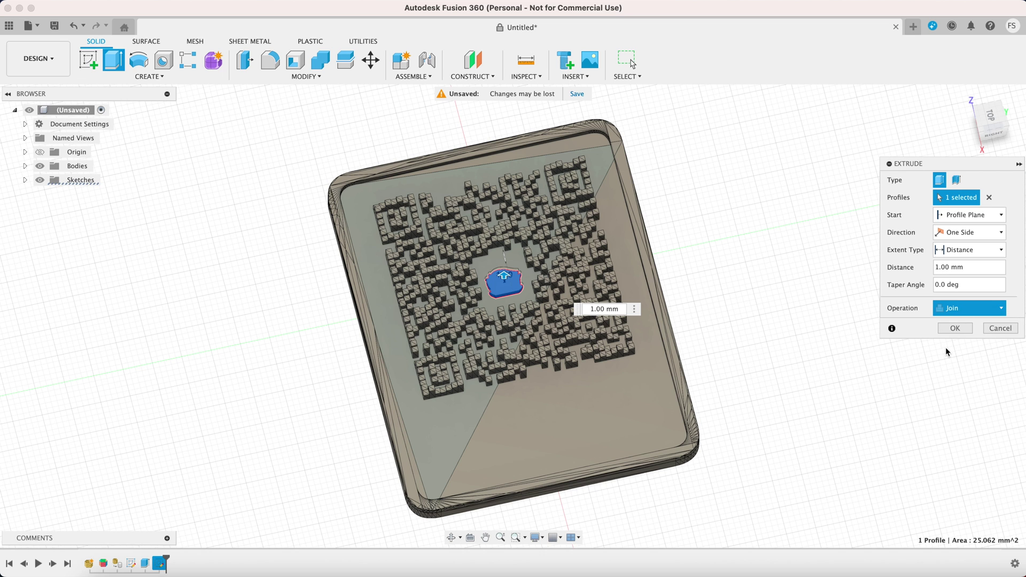
{"action": "left_click", "coordinate": [954, 329]}
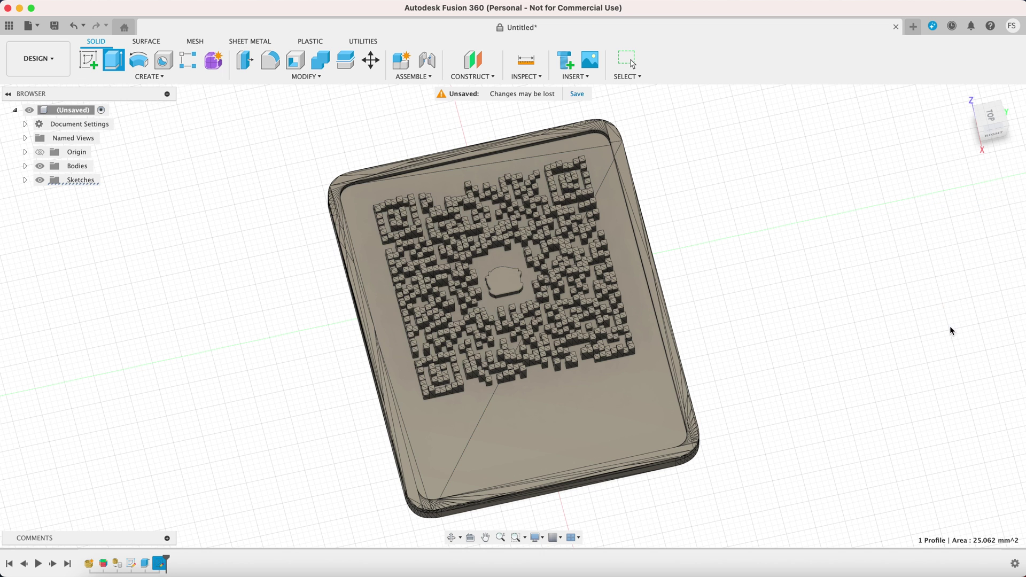
Sketch the text SUBSCRIBE below the QR code on the top plane in a bold condensed font
{"action": "key", "text": "s"}
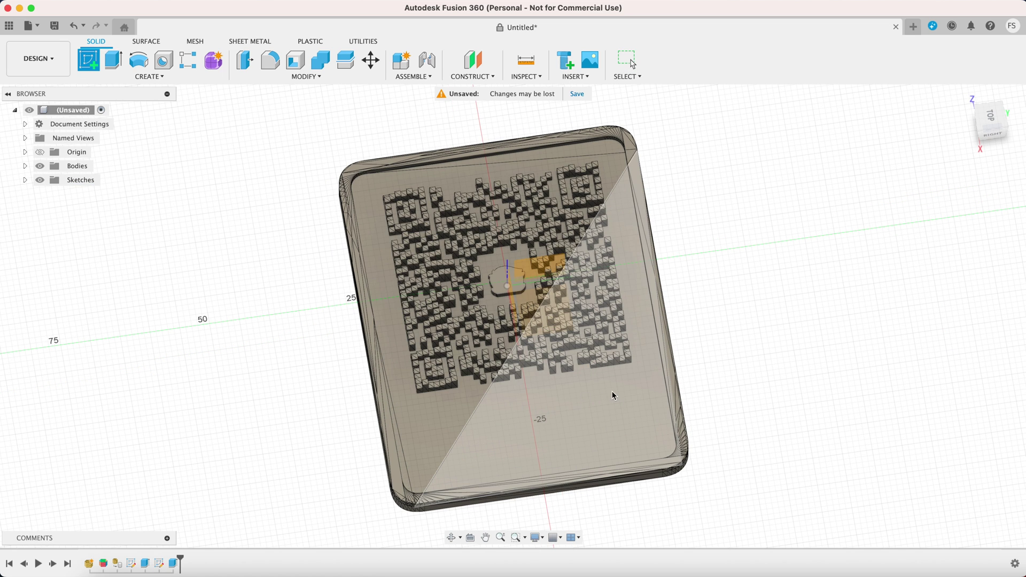
{"action": "left_click", "coordinate": [158, 78]}
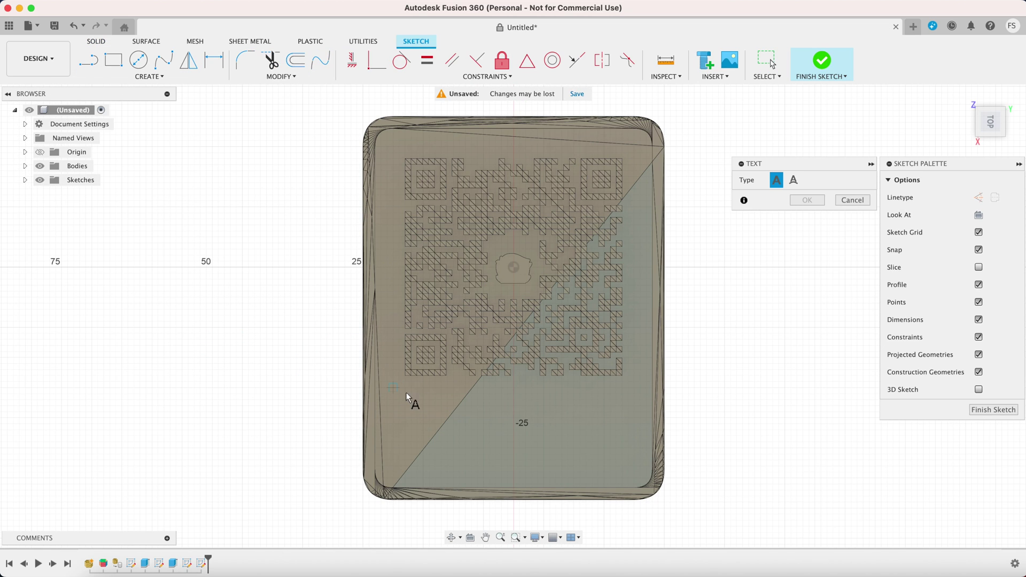
{"action": "left_click", "coordinate": [633, 430]}
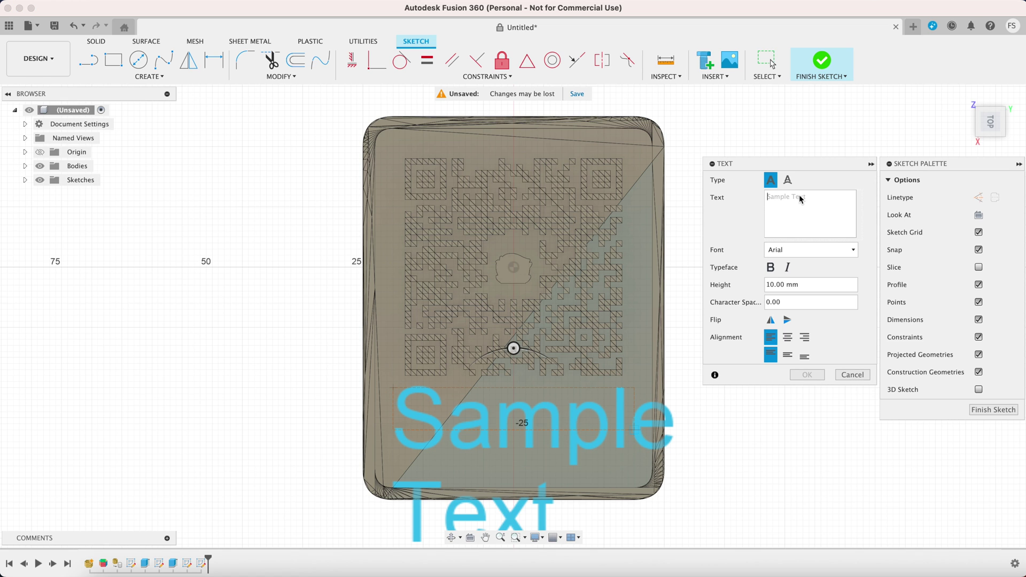
{"action": "type", "text": "SUBSCRUB"}
{"action": "key", "text": "BackSpace"}
{"action": "key", "text": "BackSpace"}
{"action": "type", "text": "IBE"}
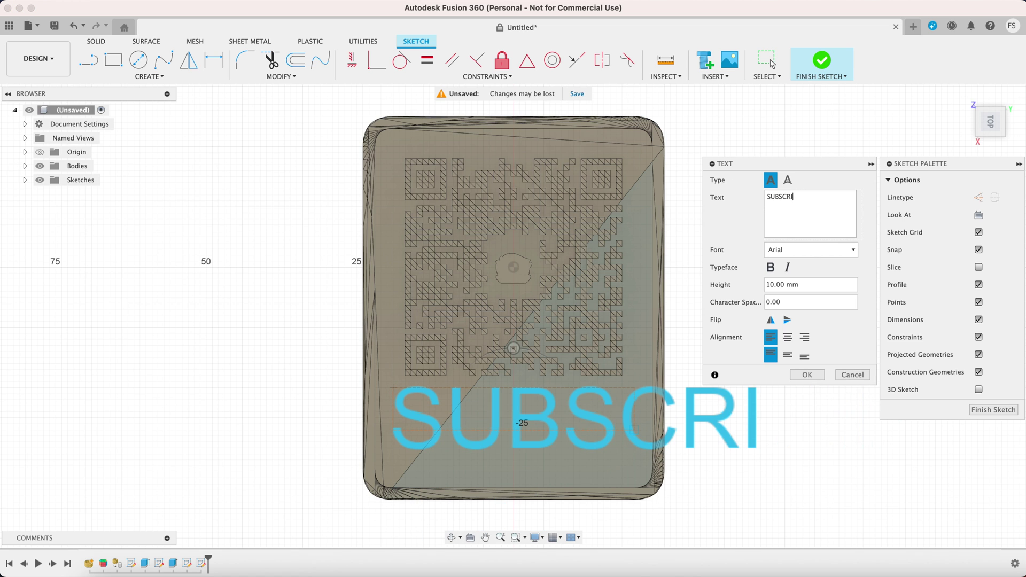
{"action": "left_click", "coordinate": [810, 249]}
{"action": "left_click", "coordinate": [807, 374]}
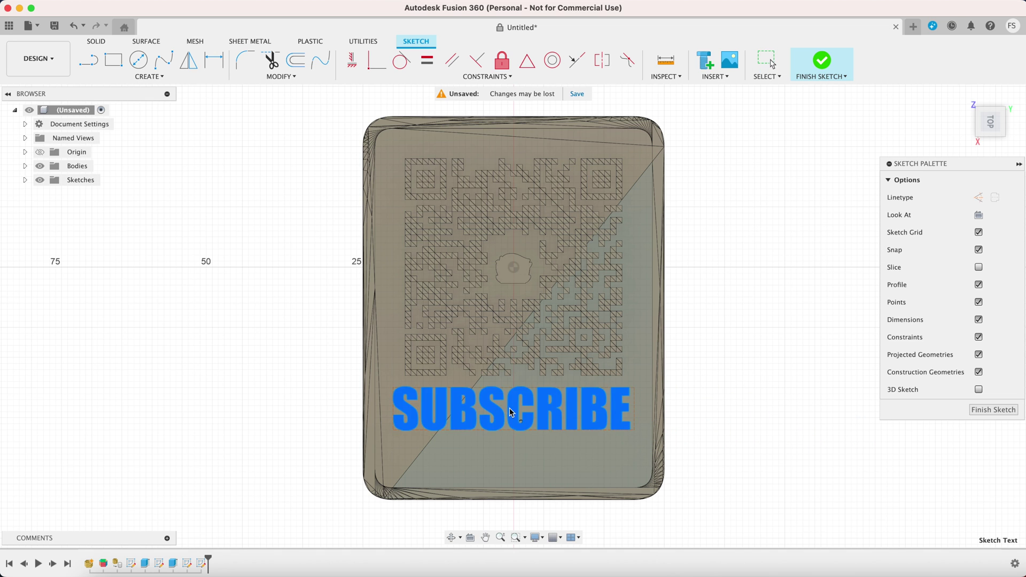
Insert Cursor.svg, enlarge it and place it below SUBSCRIBE at the lower right
{"action": "left_click", "coordinate": [709, 78]}
{"action": "left_click", "coordinate": [726, 164]}
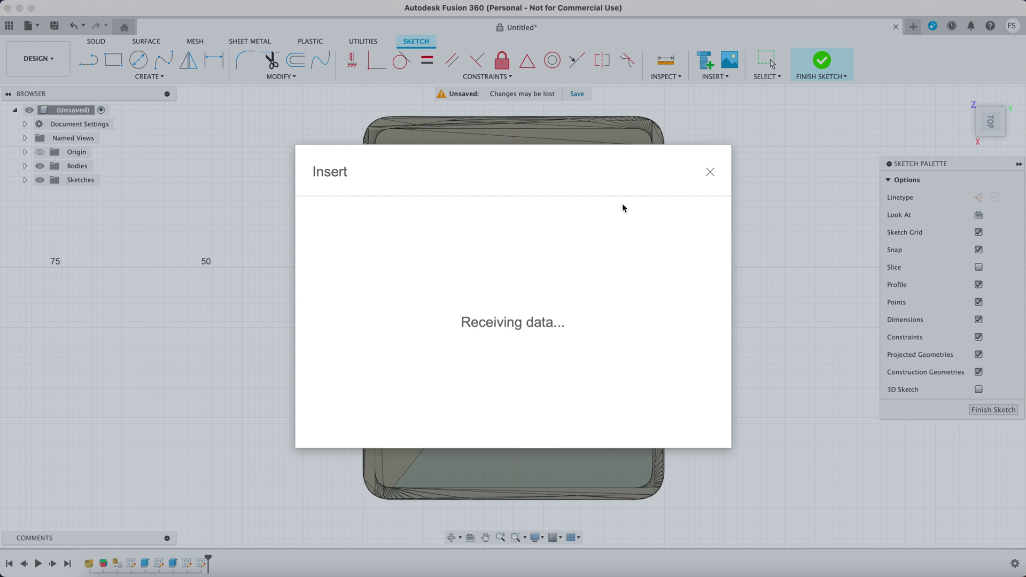
{"action": "left_click", "coordinate": [401, 412]}
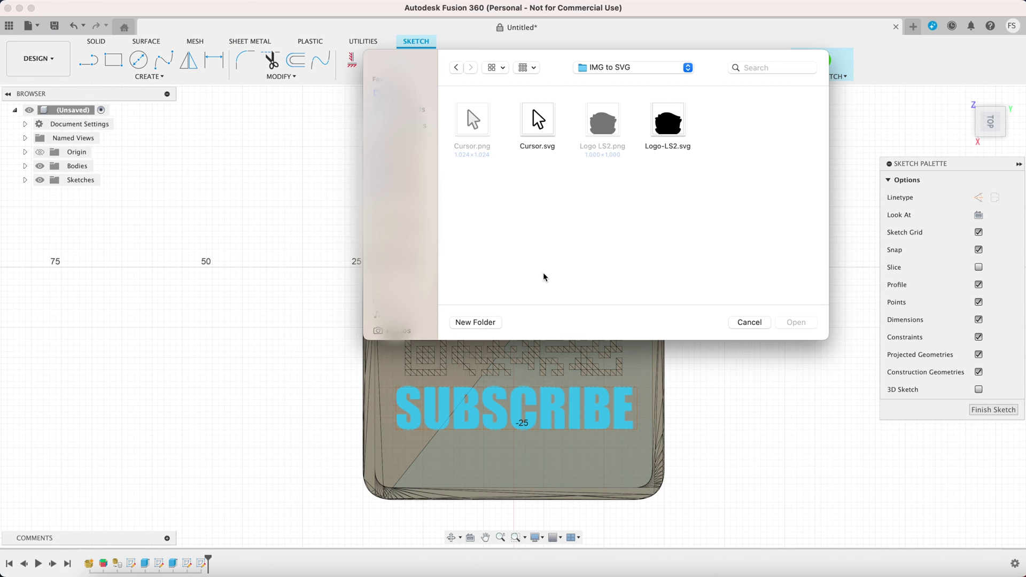
{"action": "left_click", "coordinate": [557, 149]}
{"action": "left_click", "coordinate": [799, 322]}
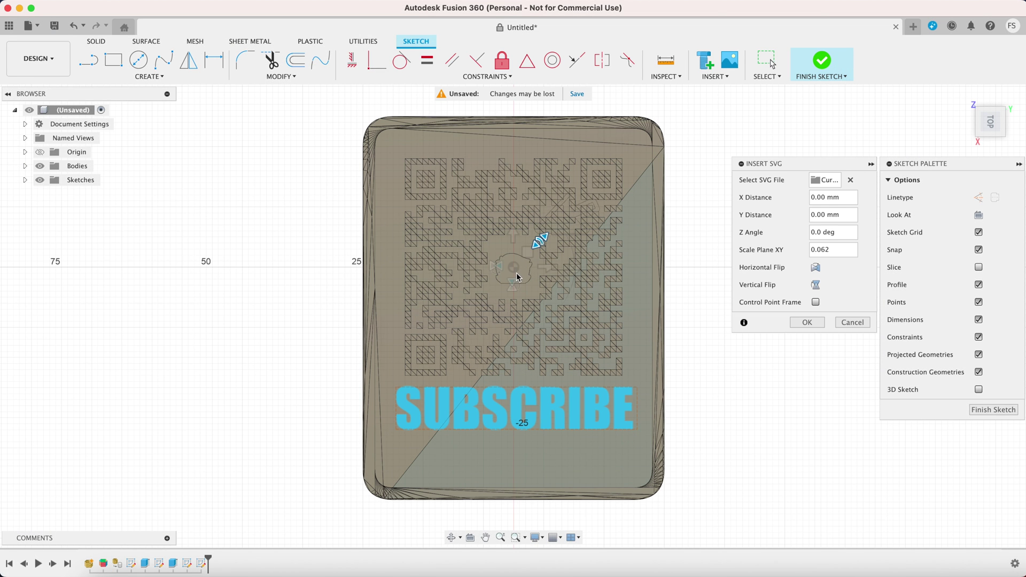
{"action": "left_click_drag", "start_coordinate": [539, 241], "coordinate": [572, 268]}
{"action": "mouse_move", "coordinate": [528, 295]}
{"action": "left_mouse_down"}
{"action": "mouse_move", "coordinate": [588, 412]}
{"action": "mouse_move", "coordinate": [591, 448]}
{"action": "left_mouse_up"}
{"action": "left_click", "coordinate": [993, 409]}
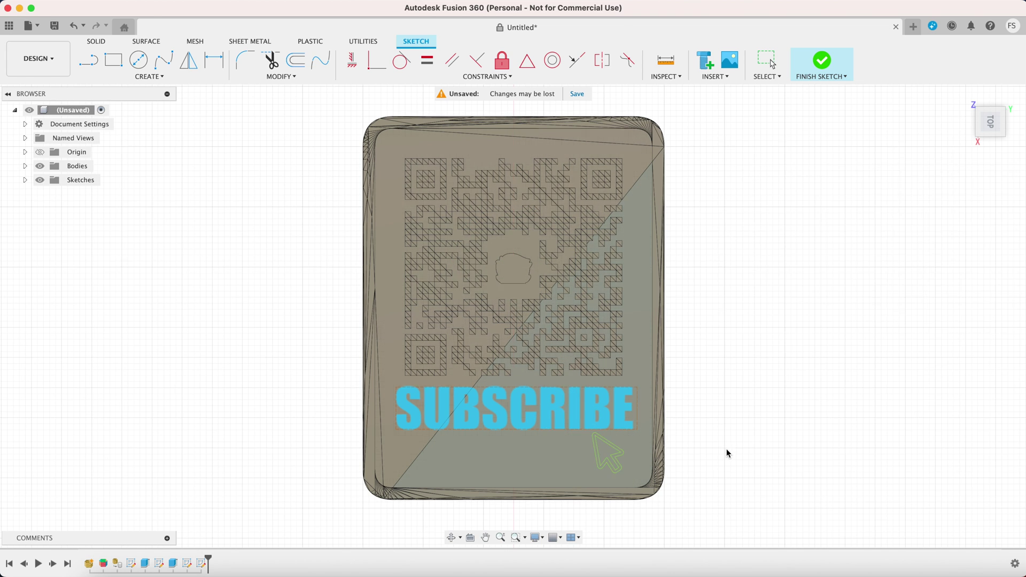
Extrude the cursor arrow profile 1 mm
{"action": "key", "text": "e"}
{"action": "left_click", "coordinate": [646, 416]}
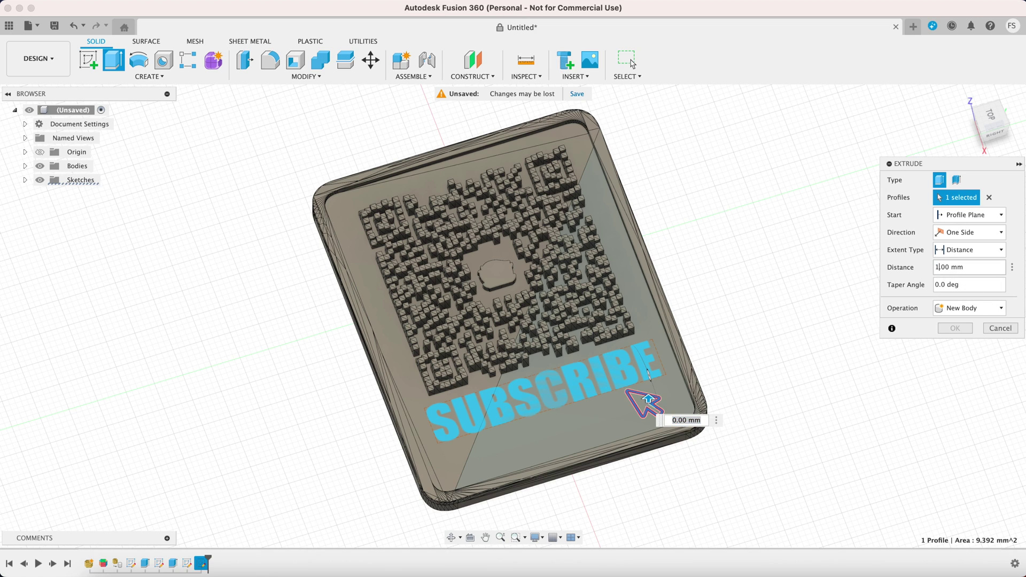
{"action": "key", "text": "Return"}
{"action": "middle_click_drag", "start_coordinate": [887, 335], "coordinate": [983, 131], "text": "shift"}
Export the design in 3MF Files (*.3mf) format as 'YT QR City' into IMG to SVG
{"action": "left_click", "coordinate": [32, 25]}
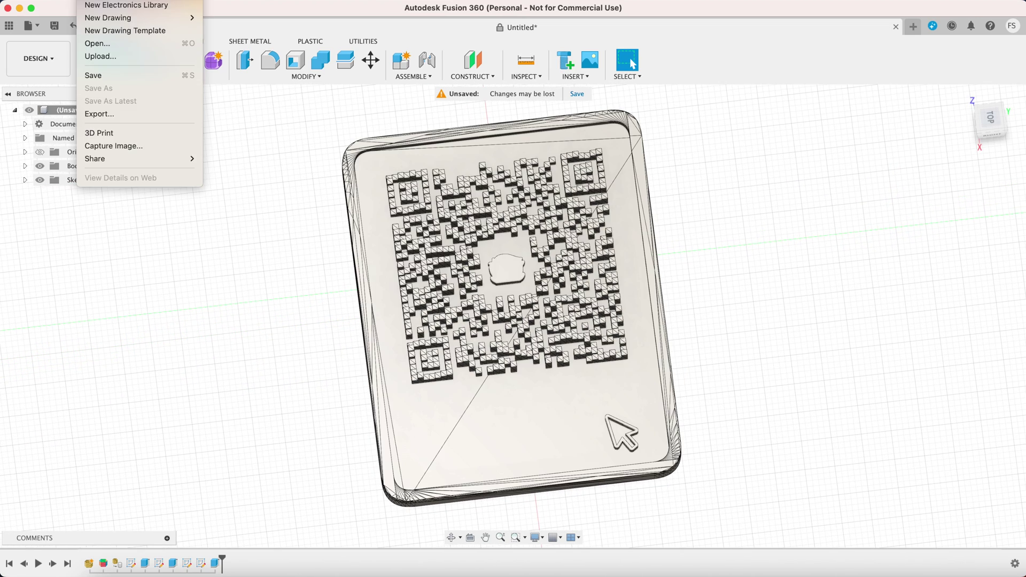
{"action": "left_click", "coordinate": [116, 119]}
{"action": "left_click", "coordinate": [393, 224]}
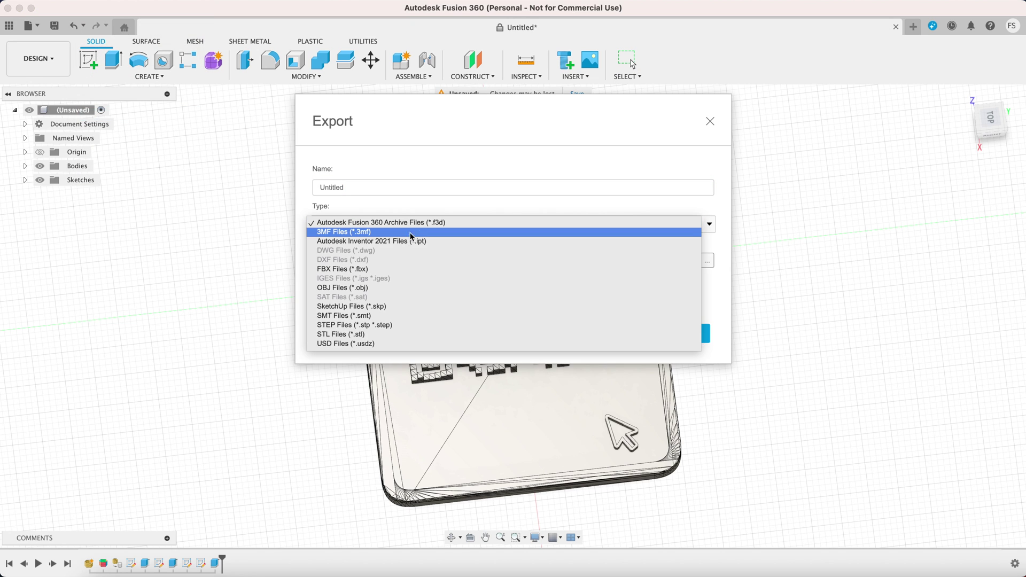
{"action": "left_click", "coordinate": [397, 232]}
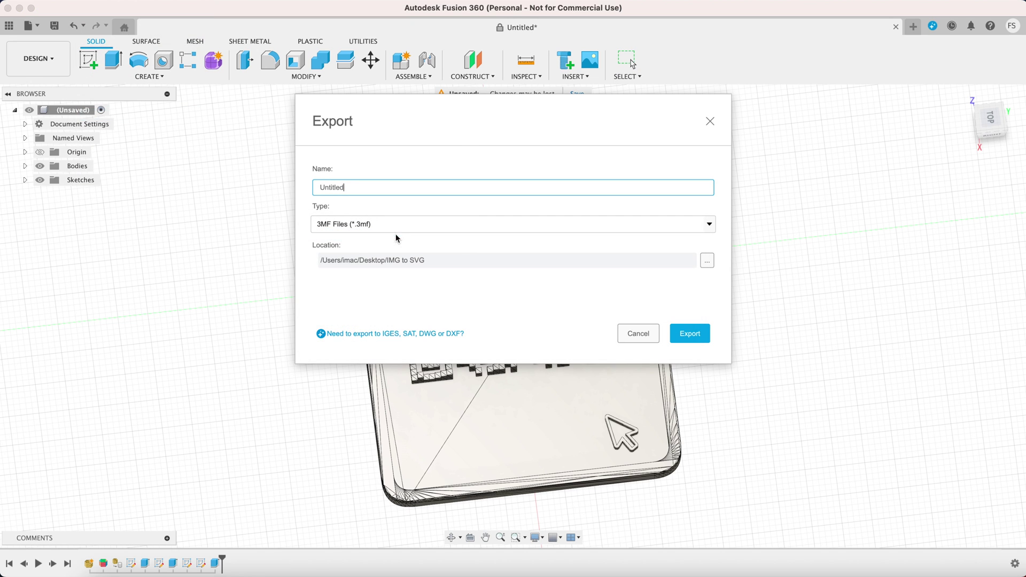
{"action": "left_click", "coordinate": [689, 334]}
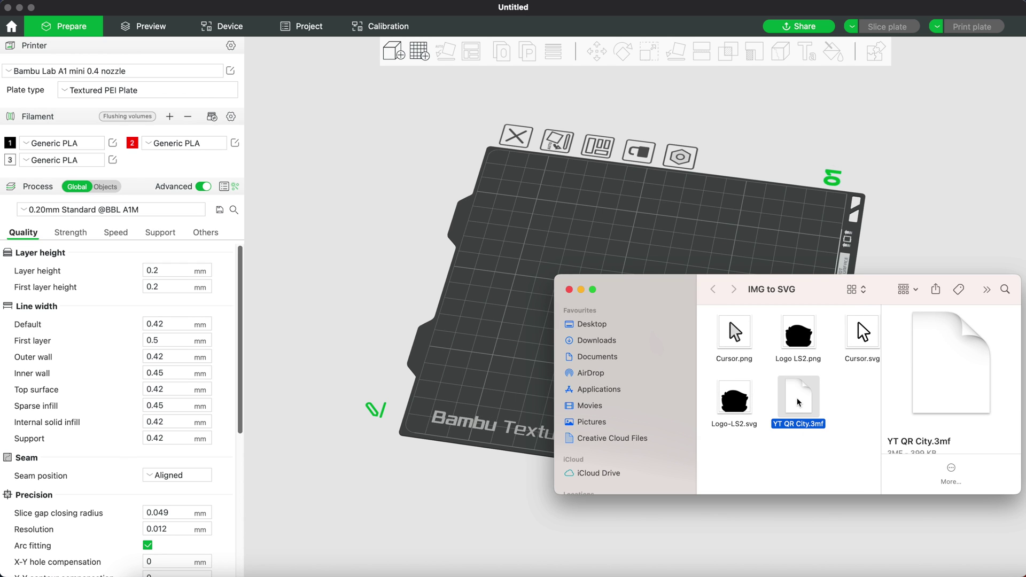
Load YT QR City.3mf onto the plate as one multi-part object
{"action": "left_click_drag", "start_coordinate": [798, 397], "coordinate": [651, 269]}
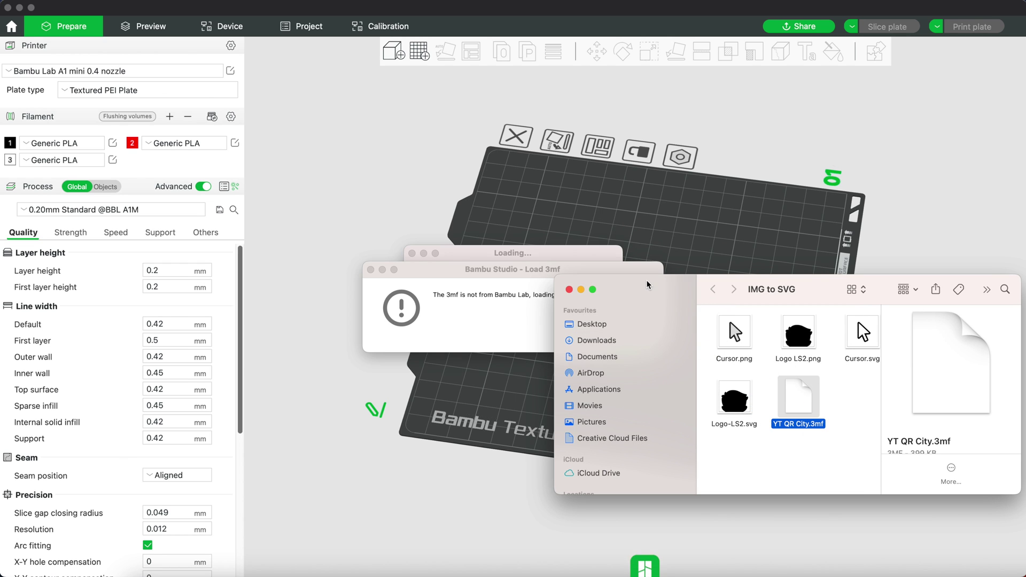
{"action": "left_click", "coordinate": [569, 288]}
{"action": "left_click", "coordinate": [612, 330]}
{"action": "left_click", "coordinate": [591, 334]}
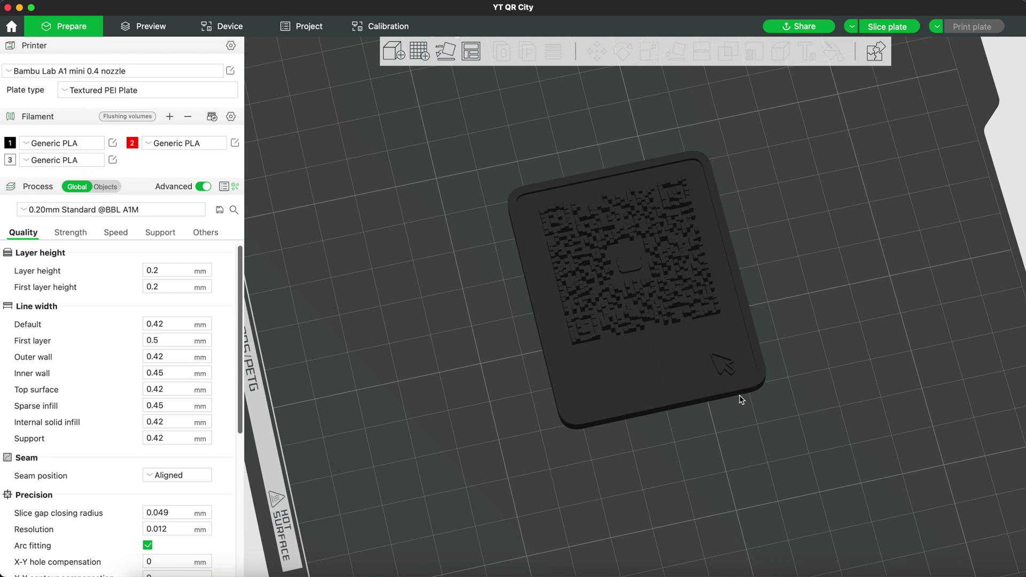
Change the QR tag's filament to filament 3
{"action": "left_click", "coordinate": [626, 360]}
{"action": "right_click", "coordinate": [658, 329]}
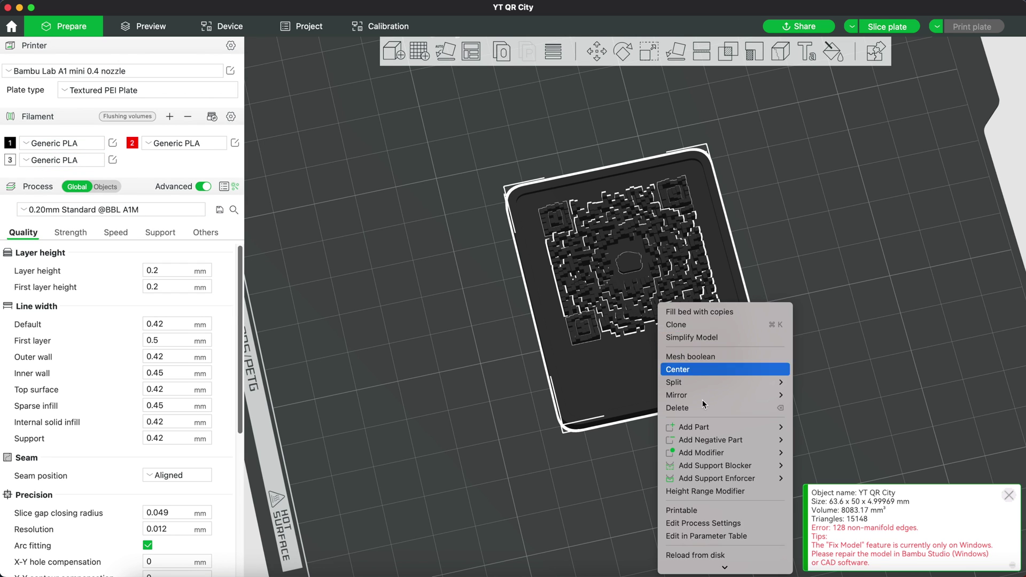
{"action": "mouse_move", "coordinate": [732, 565]}
{"action": "left_click", "coordinate": [798, 565]}
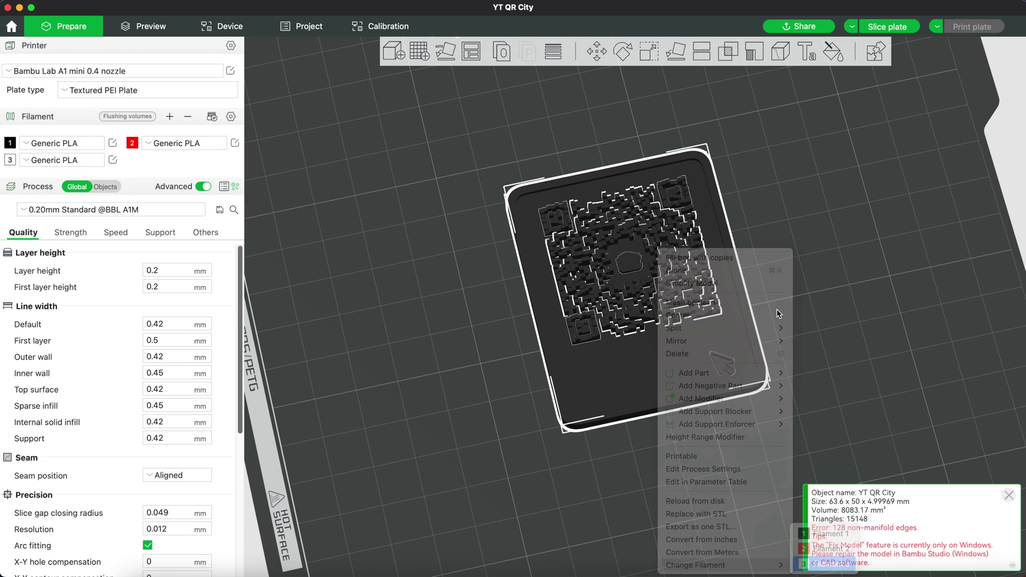
Add SUBSCRIBE text in Impact, size 8, 1 mm thick, at a 90 degree angle
{"action": "left_click", "coordinate": [804, 50]}
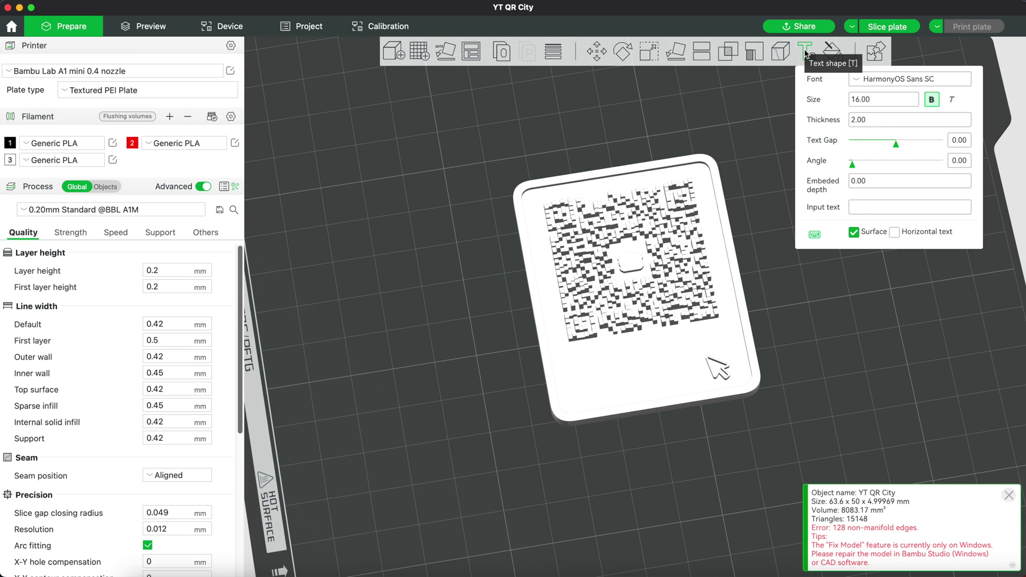
{"action": "type", "text": "SUBSCRIBE"}
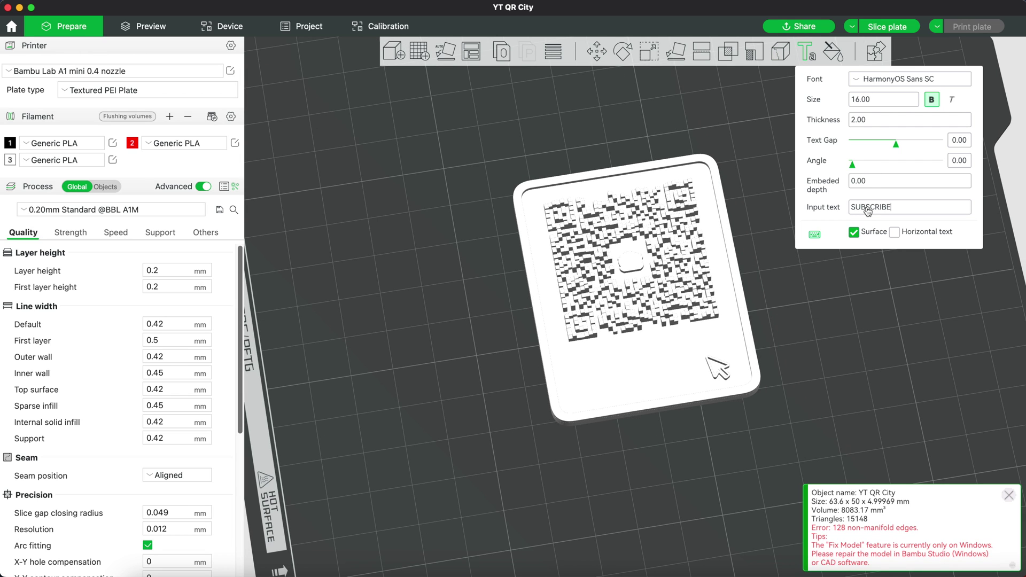
{"action": "type", "text": "8"}
{"action": "left_click", "coordinate": [873, 79]}
{"action": "left_click", "coordinate": [876, 113]}
{"action": "left_click", "coordinate": [876, 121]}
{"action": "type", "text": "1"}
{"action": "type", "text": "90"}
{"action": "left_click", "coordinate": [669, 313]}
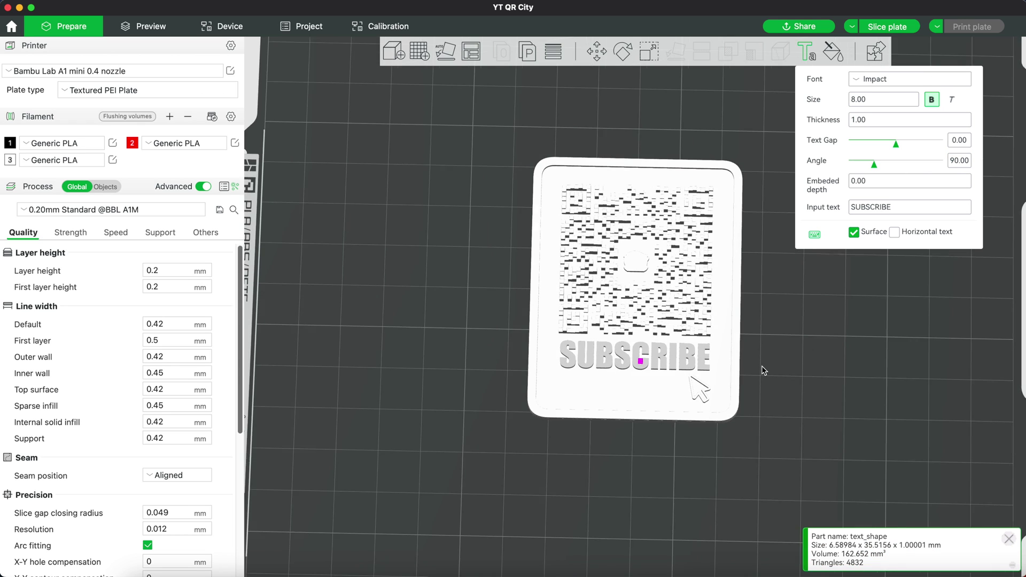
{"action": "left_click_drag", "start_coordinate": [669, 313], "coordinate": [770, 360]}
Change the tag's filament to filament 1 to make it black
{"action": "right_click", "coordinate": [691, 331]}
{"action": "mouse_move", "coordinate": [758, 565]}
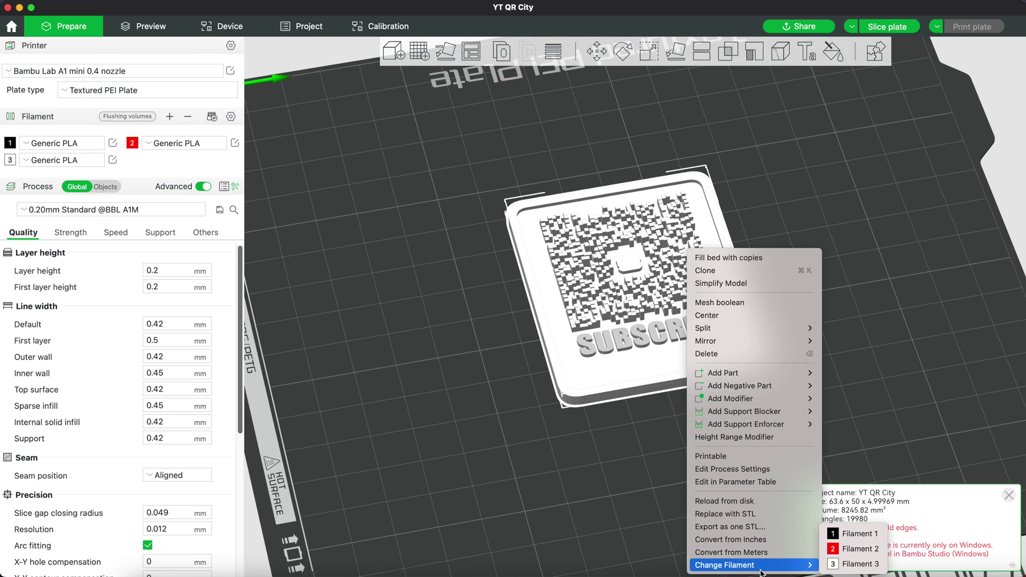
{"action": "left_click", "coordinate": [853, 533]}
Colour-paint the tag's face and QR code from a top-down view
{"action": "left_click", "coordinate": [834, 51]}
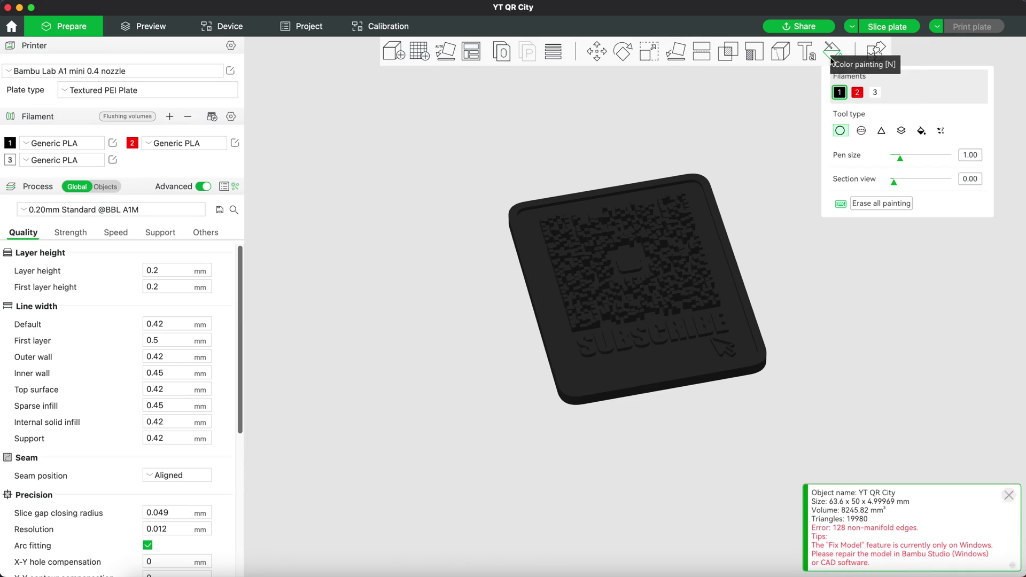
{"action": "left_click_drag", "start_coordinate": [776, 366], "coordinate": [483, 324]}
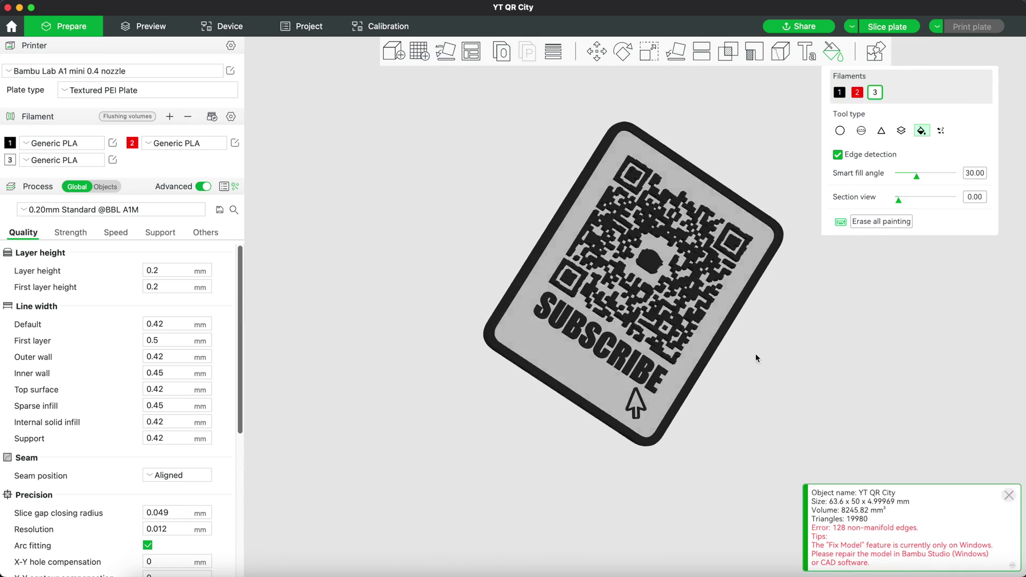
{"action": "scroll", "coordinate": [484, 324], "scroll_direction": "up", "scroll_amount": 5}
{"action": "key", "text": "Escape"}
Select the SUBSCRIBE text part in the Objects list to make it red with filament 2
{"action": "left_click", "coordinate": [105, 187]}
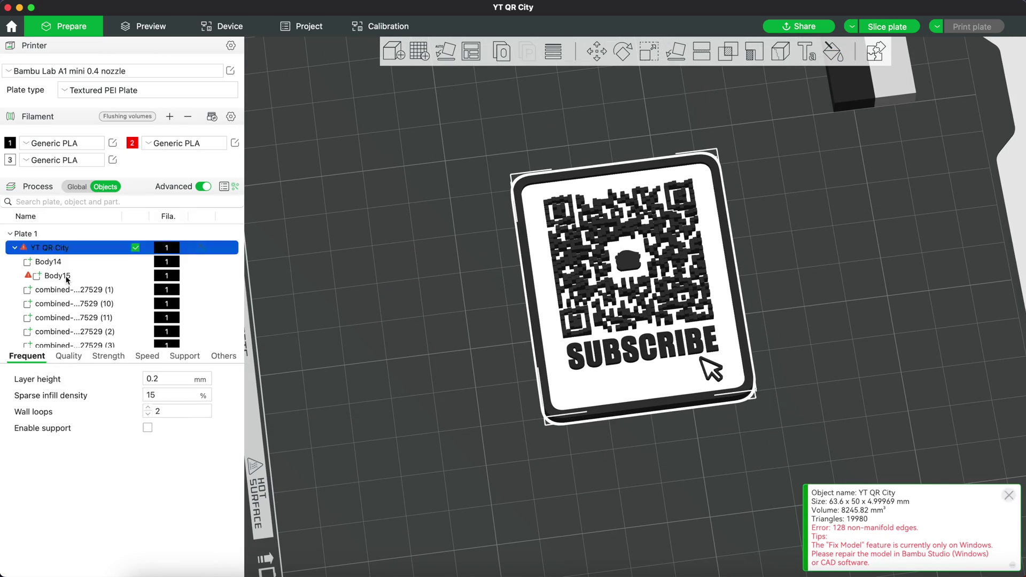
{"action": "left_click", "coordinate": [48, 323]}
{"action": "left_click_drag", "start_coordinate": [737, 427], "coordinate": [768, 398]}
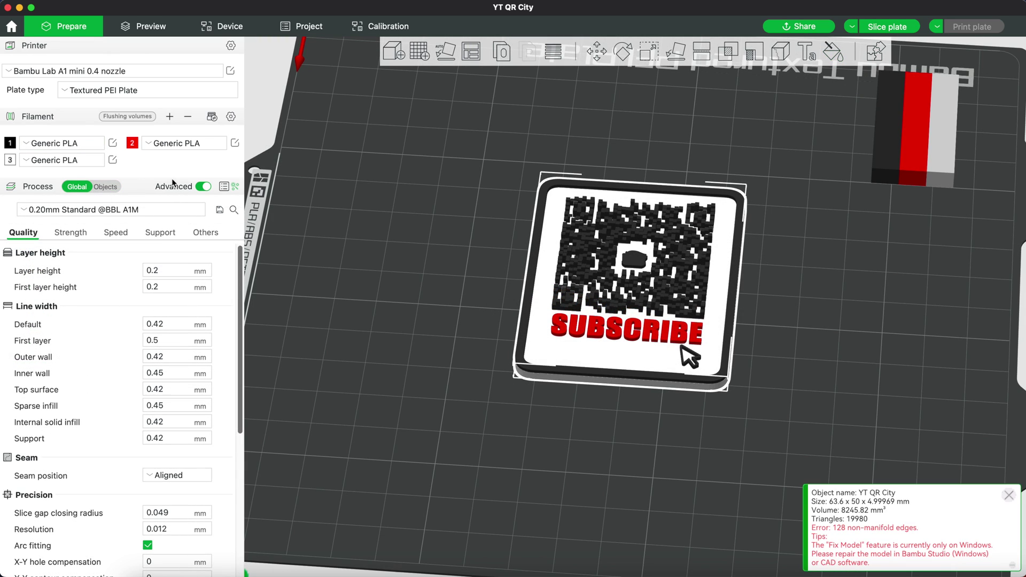
Switch to the A1 mini 0.2 nozzle printer with Arachne walls in inner/outer/inner order
{"action": "left_click", "coordinate": [134, 71]}
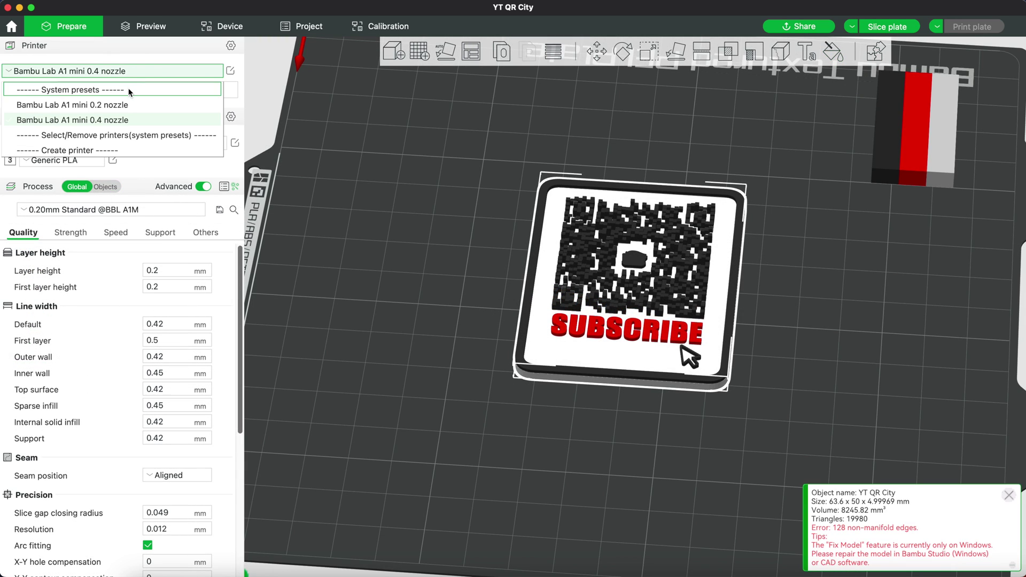
{"action": "left_click", "coordinate": [136, 104]}
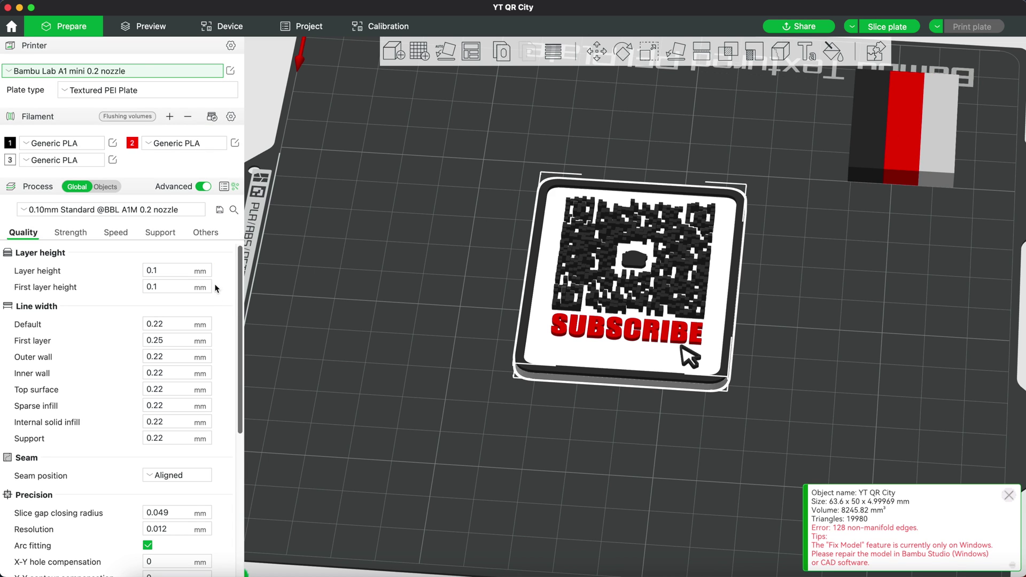
{"action": "scroll", "coordinate": [229, 296], "scroll_direction": "down", "scroll_amount": 5}
{"action": "scroll", "coordinate": [229, 300], "scroll_direction": "down", "scroll_amount": 3}
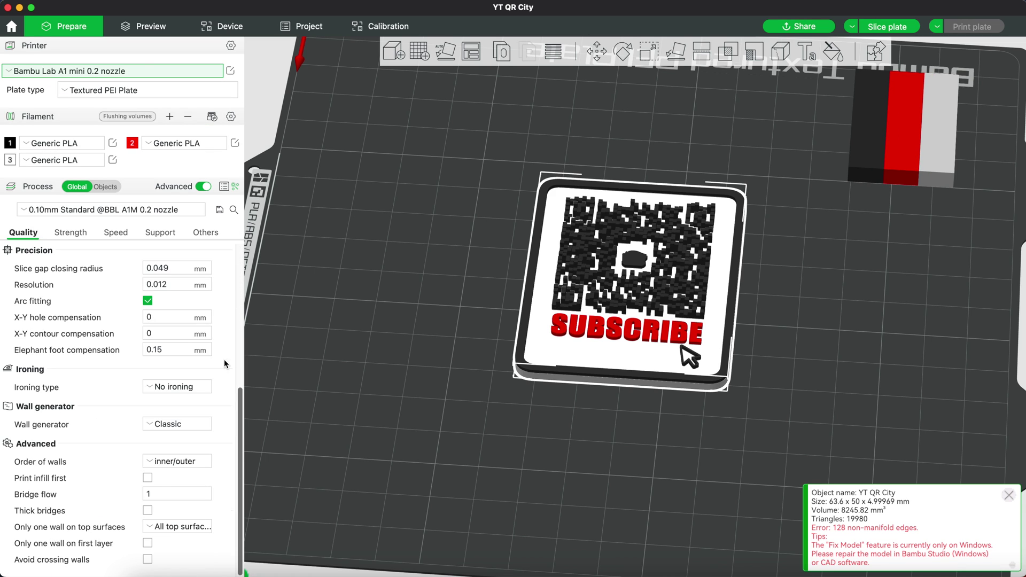
{"action": "left_click", "coordinate": [186, 424]}
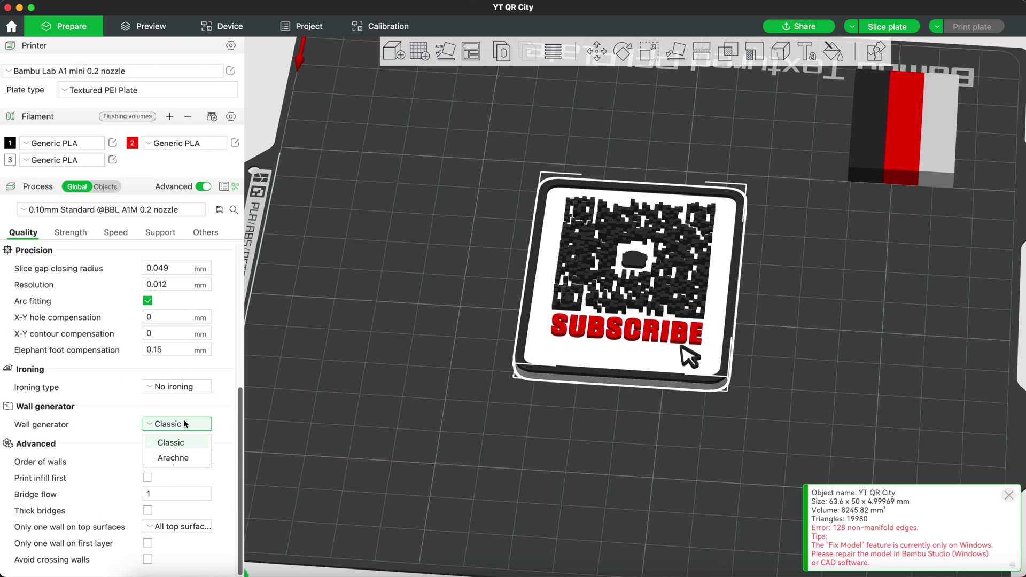
{"action": "left_click", "coordinate": [172, 458]}
{"action": "scroll", "coordinate": [219, 432], "scroll_direction": "down", "scroll_amount": 4}
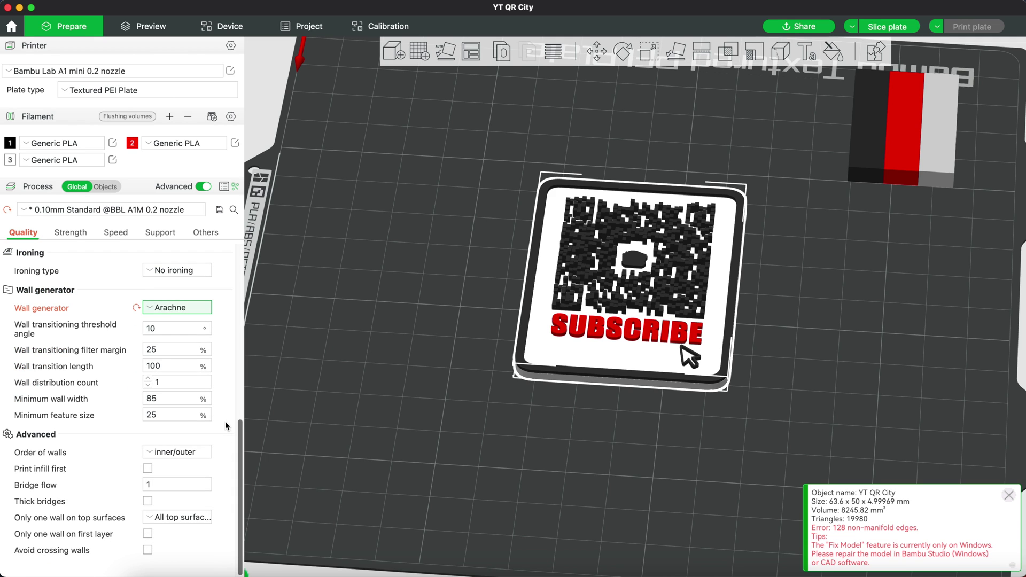
{"action": "left_click", "coordinate": [195, 452]}
{"action": "left_click", "coordinate": [198, 499]}
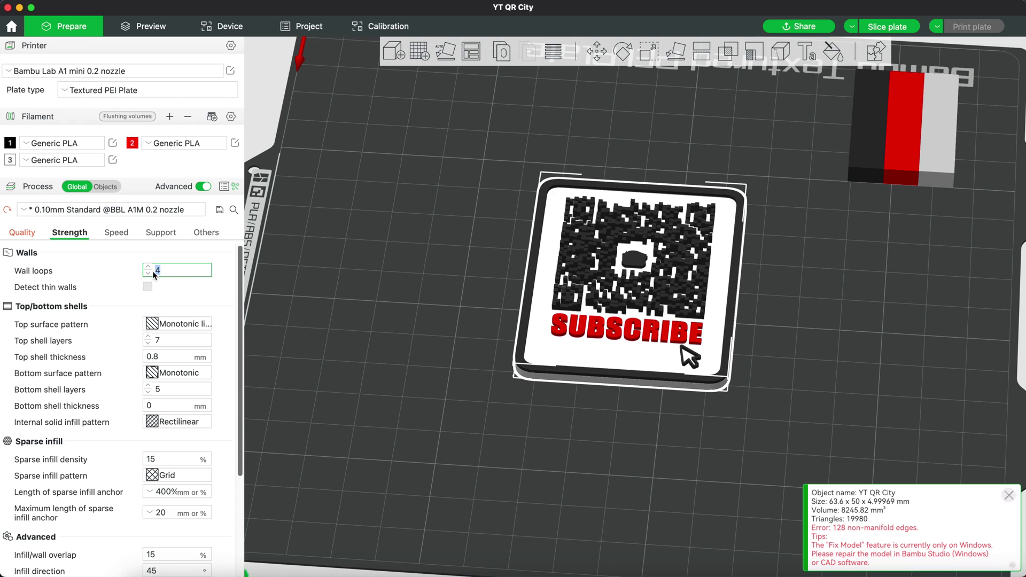
Set sparse infill to 10% and wall and top-surface speeds to 50 mm/s
{"action": "scroll", "coordinate": [188, 283], "scroll_direction": "down", "scroll_amount": 1}
{"action": "left_click", "coordinate": [160, 424]}
{"action": "left_click_drag", "start_coordinate": [160, 424], "coordinate": [145, 424]}
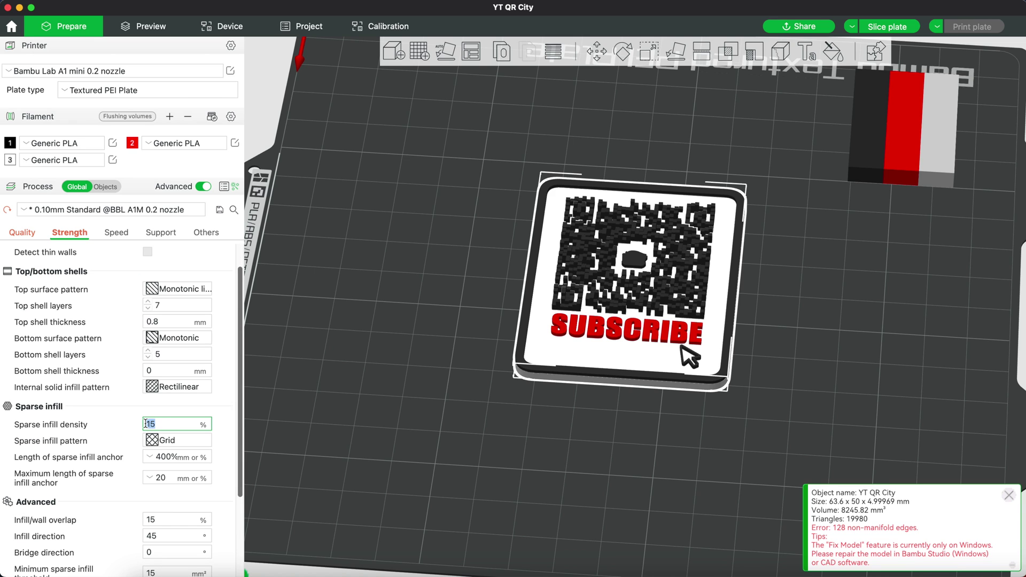
{"action": "scroll", "coordinate": [214, 401], "scroll_direction": "up", "scroll_amount": 1}
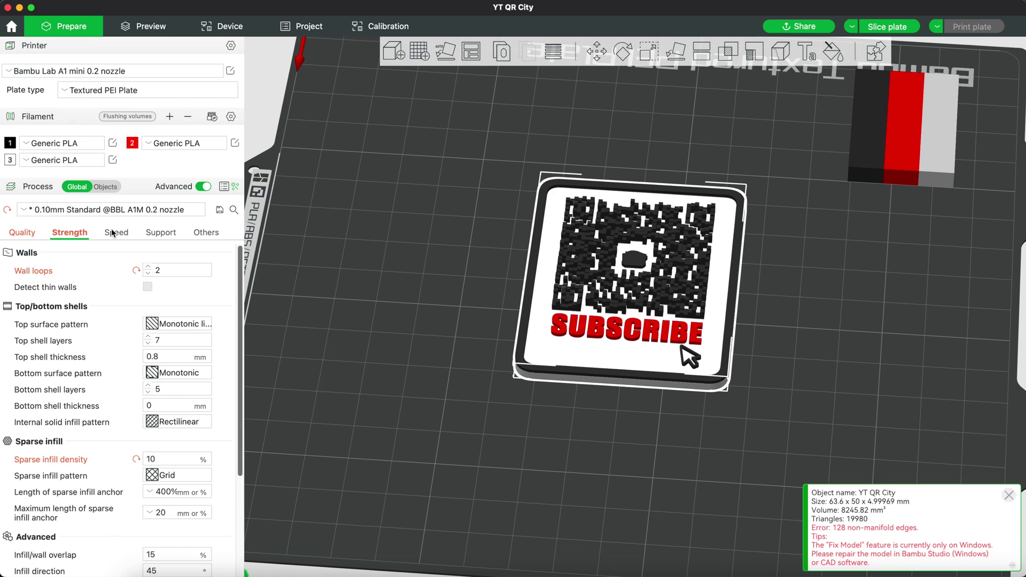
{"action": "left_click", "coordinate": [112, 231]}
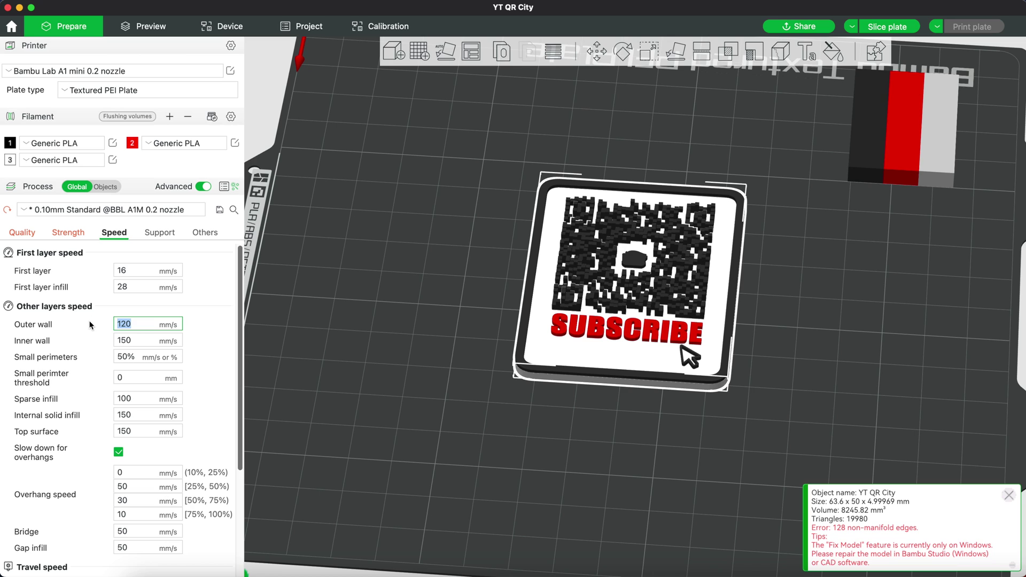
{"action": "left_click_drag", "start_coordinate": [135, 338], "coordinate": [113, 341]}
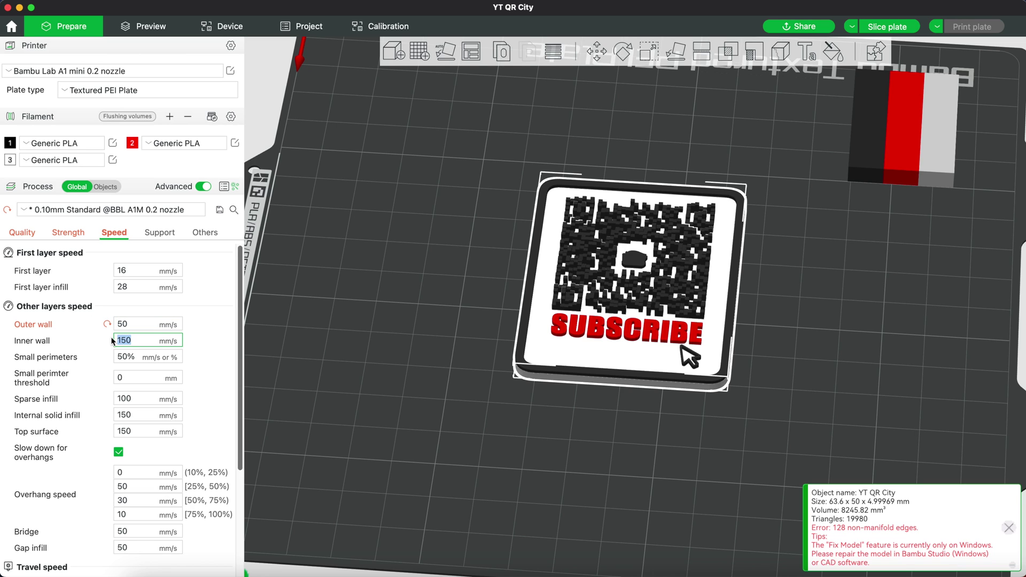
{"action": "left_click_drag", "start_coordinate": [134, 415], "coordinate": [109, 433]}
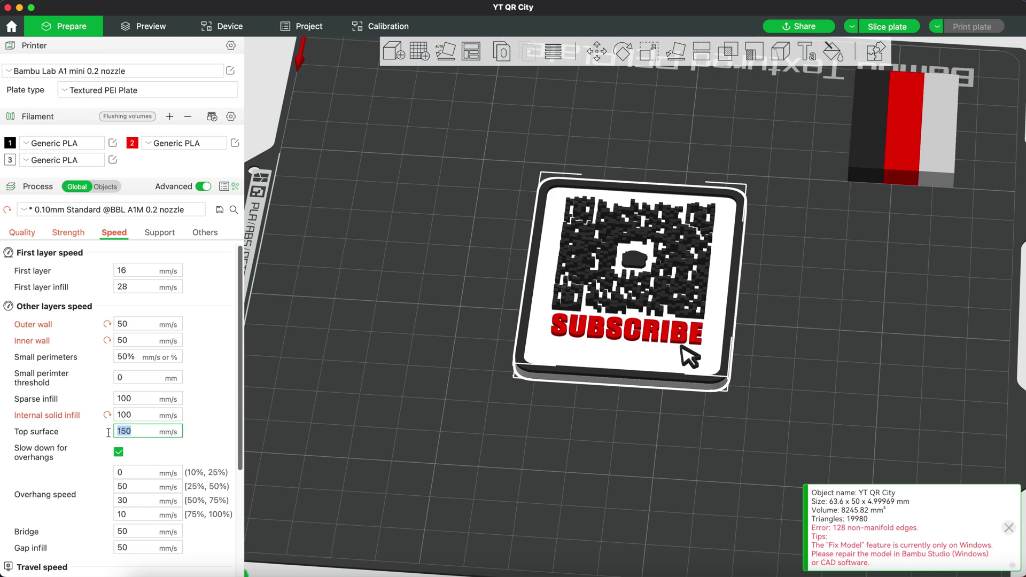
{"action": "scroll", "coordinate": [112, 430], "scroll_direction": "down", "scroll_amount": 5}
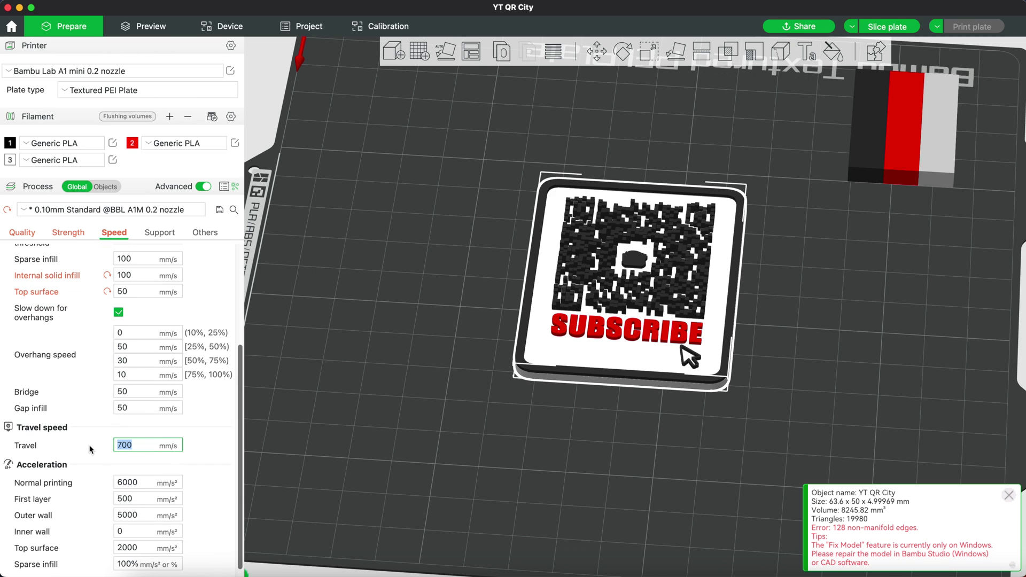
Slice the plate for a colour preview estimating 2h51m, 15 filament changes and 12.23 g
{"action": "left_click", "coordinate": [205, 231]}
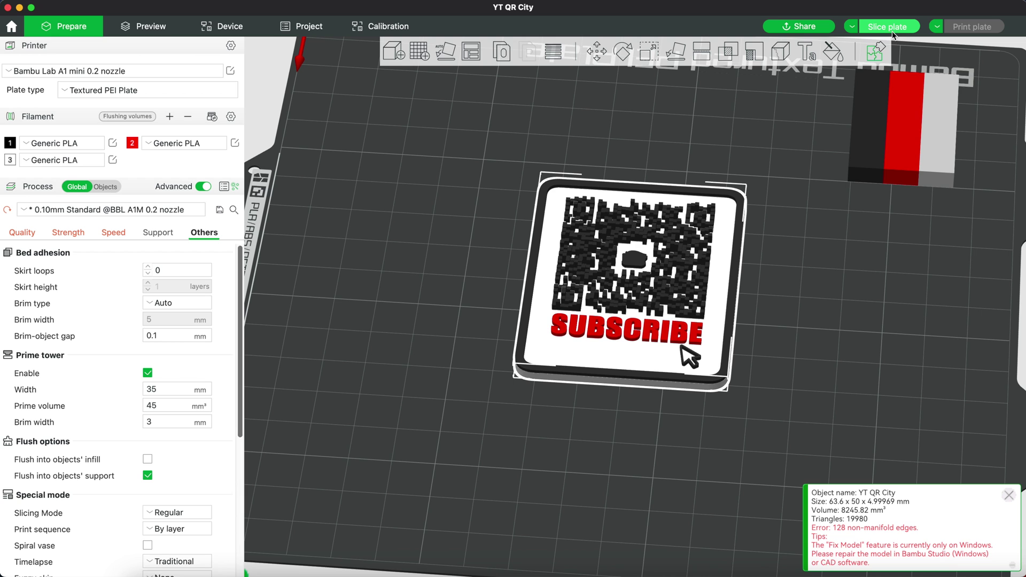
{"action": "left_click", "coordinate": [887, 26]}
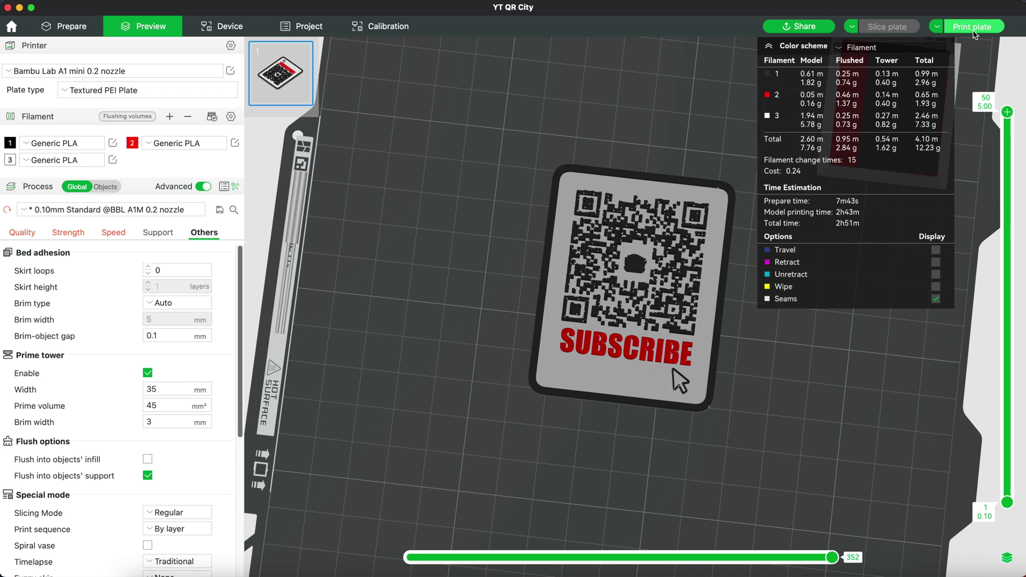